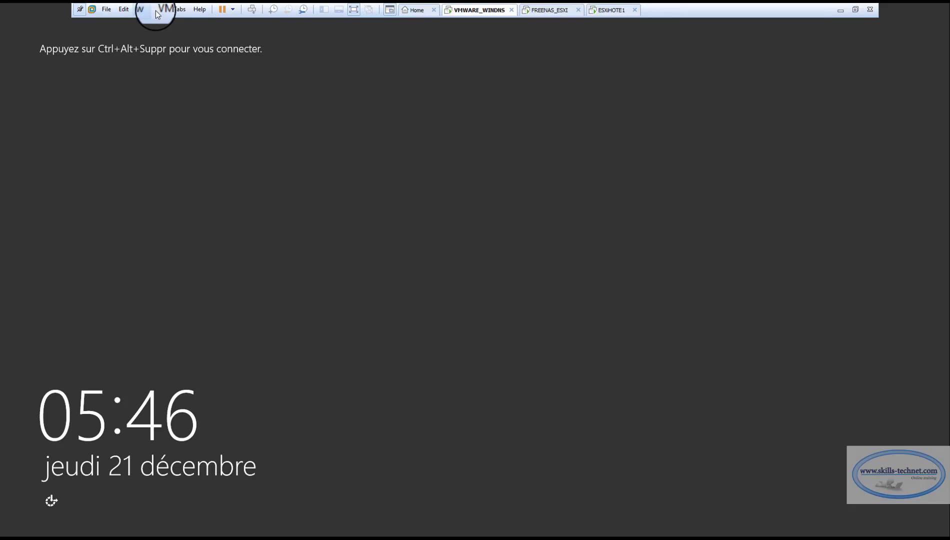
# Log in to the VMWARE_WINDNS VM and show the SKILLS.LOCAL forward lookup zone records in DNS Manager
pyautogui.click(161, 9)
pyautogui.click(193, 59)
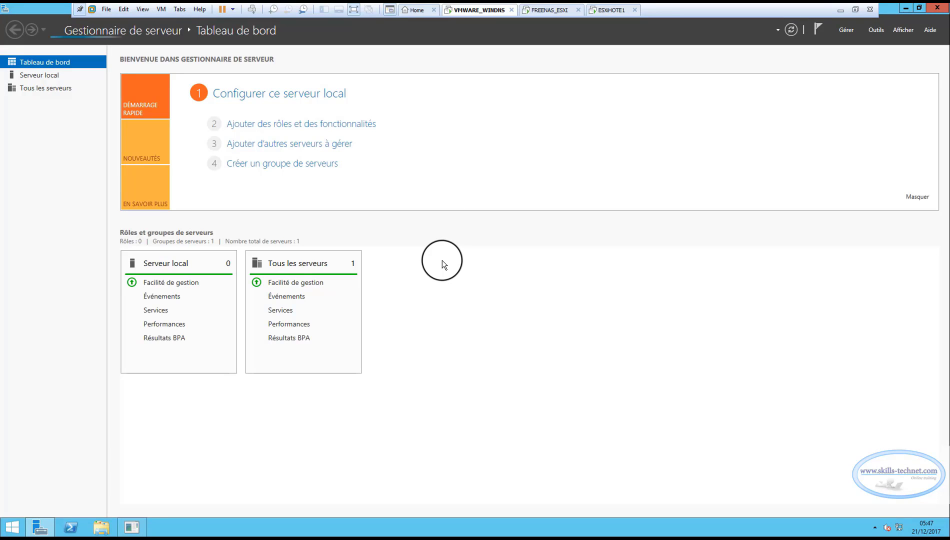
pyautogui.click(883, 31)
pyautogui.click(789, 125)
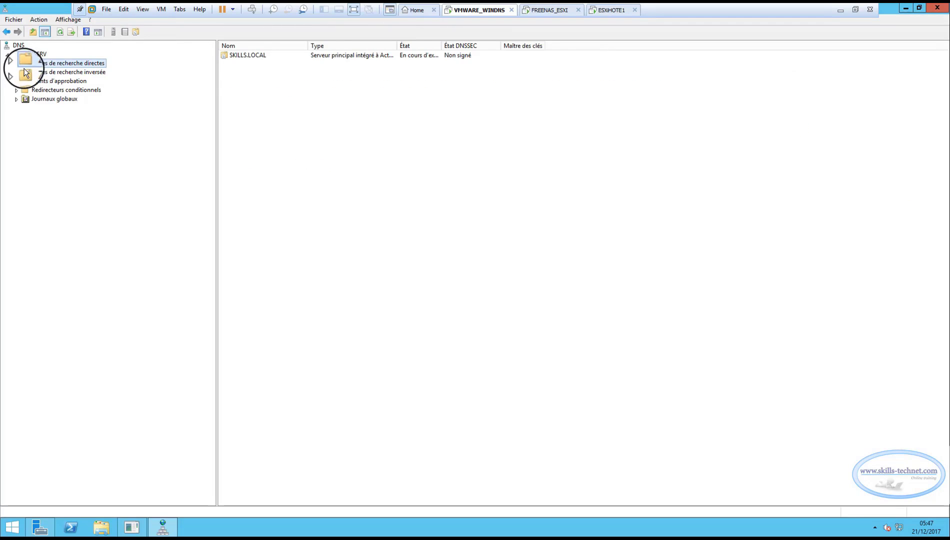
pyautogui.doubleClick(24, 63)
pyautogui.doubleClick(25, 72)
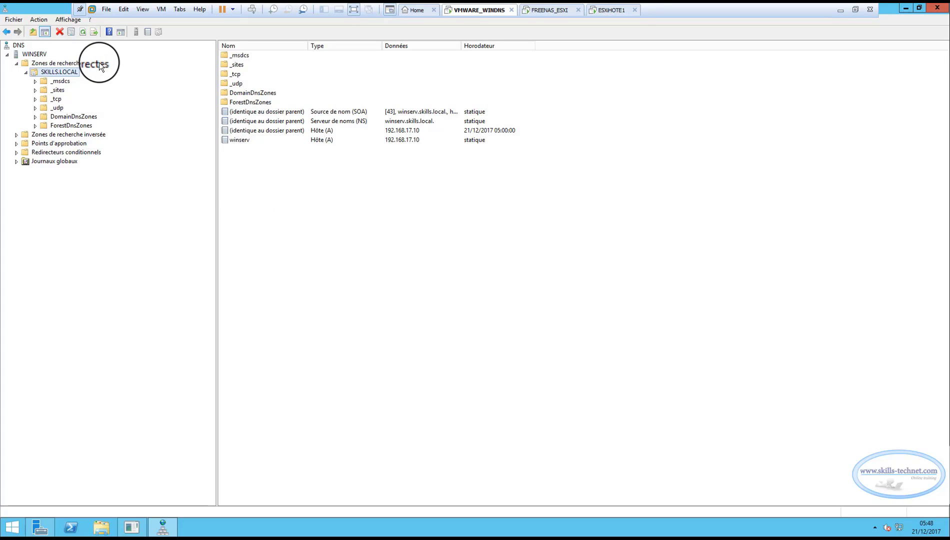
# Create host record SAN pointing to 192.168.17.25 in SKILLS.LOCAL, including its PTR record
pyautogui.rightClick(321, 193)
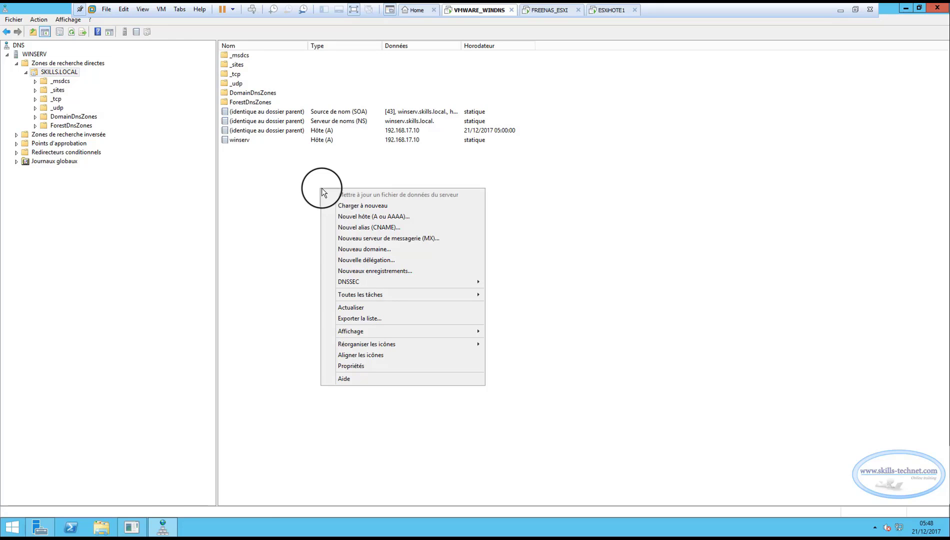
pyautogui.click(348, 216)
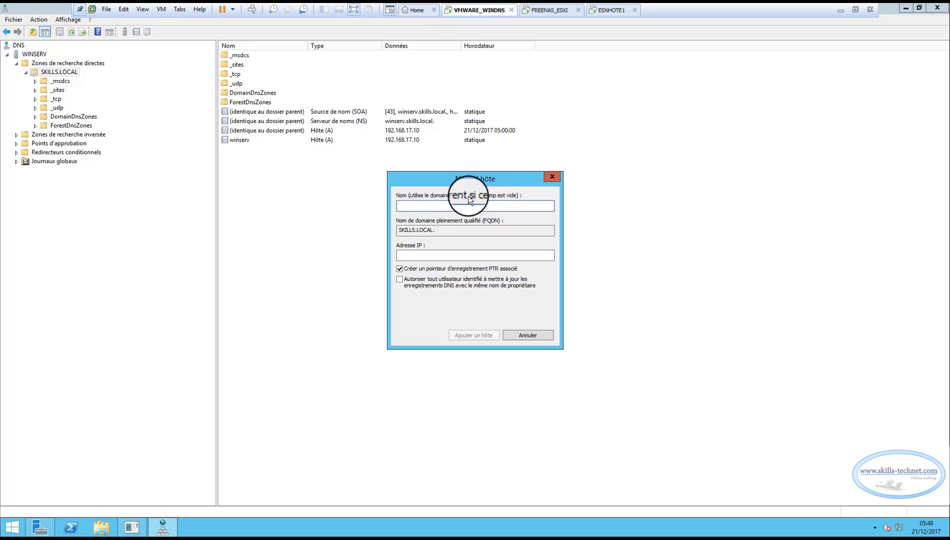
pyautogui.write('SAN')
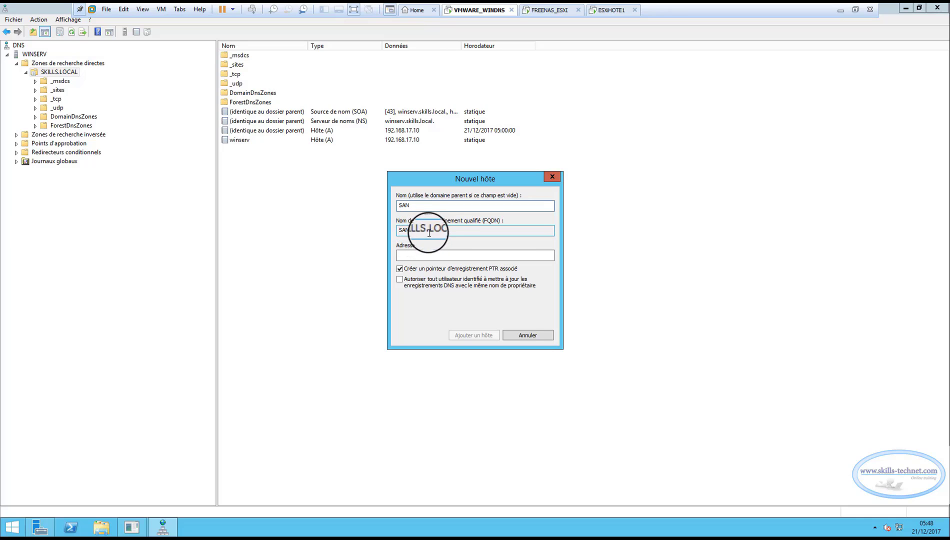
pyautogui.moveTo(448, 231); pyautogui.dragTo(411, 230)
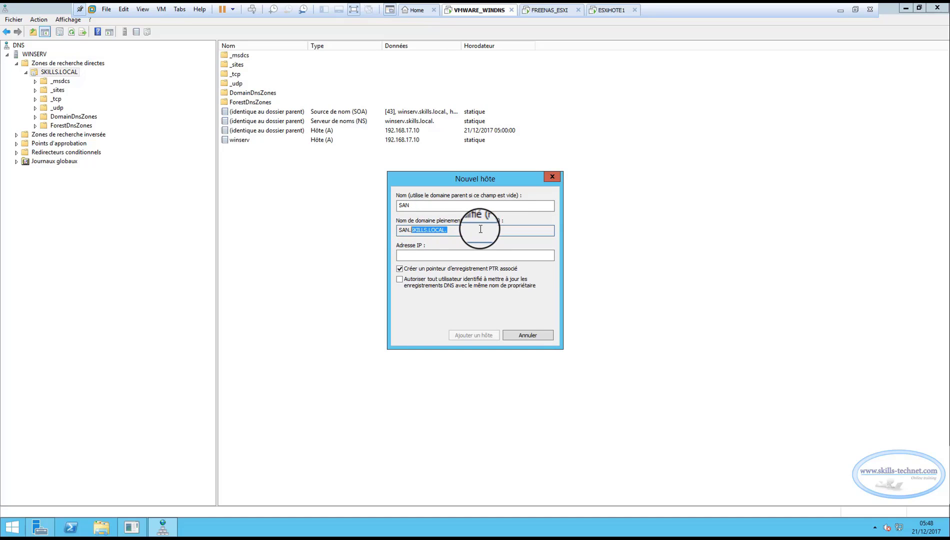
pyautogui.click(439, 254)
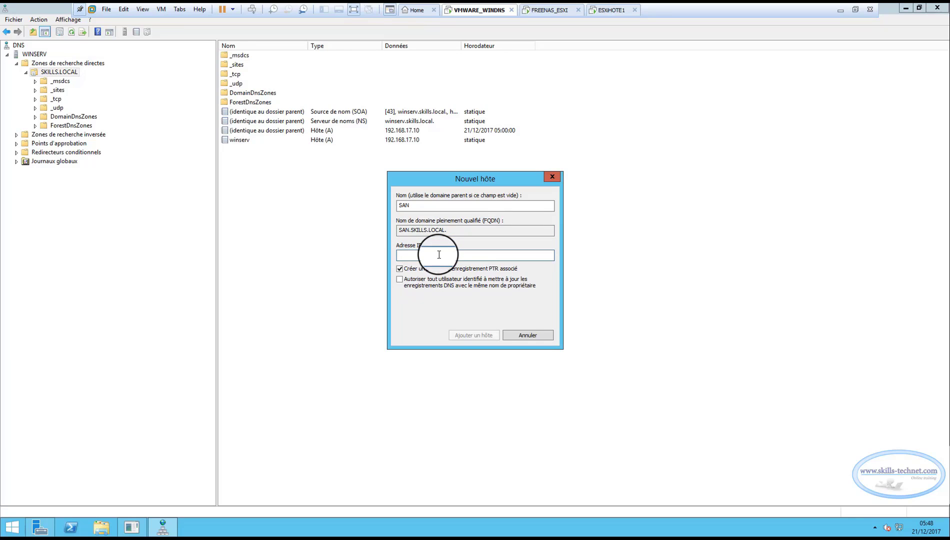
pyautogui.write('192.168.17.25')
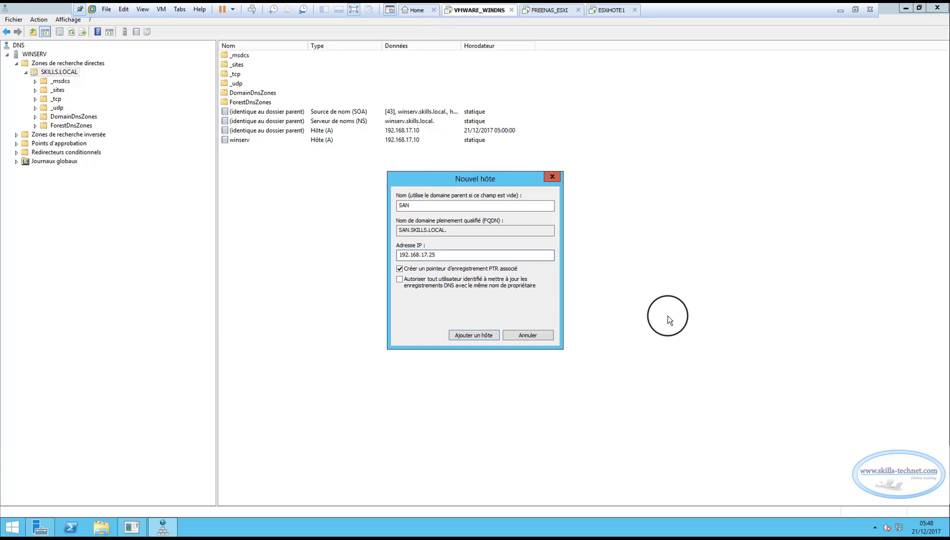
pyautogui.click(476, 334)
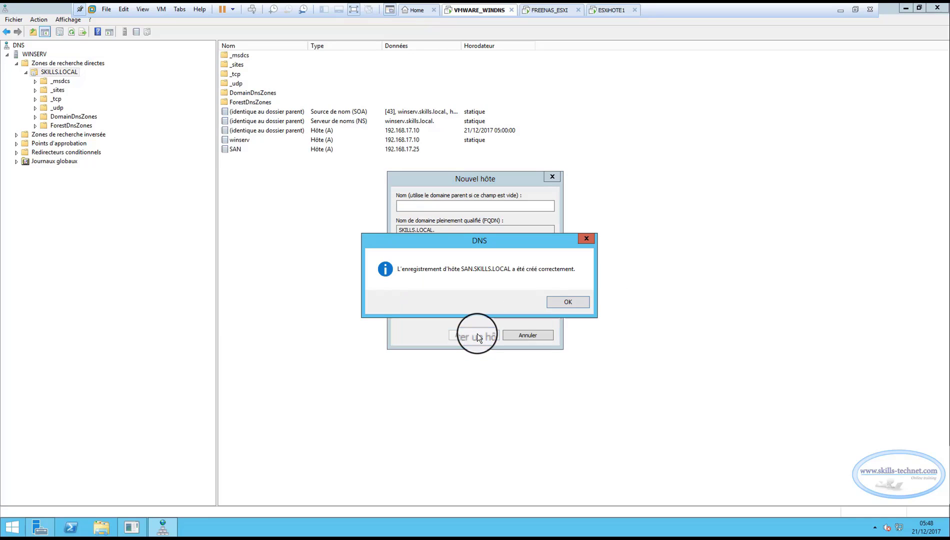
pyautogui.click(572, 298)
pyautogui.click(540, 334)
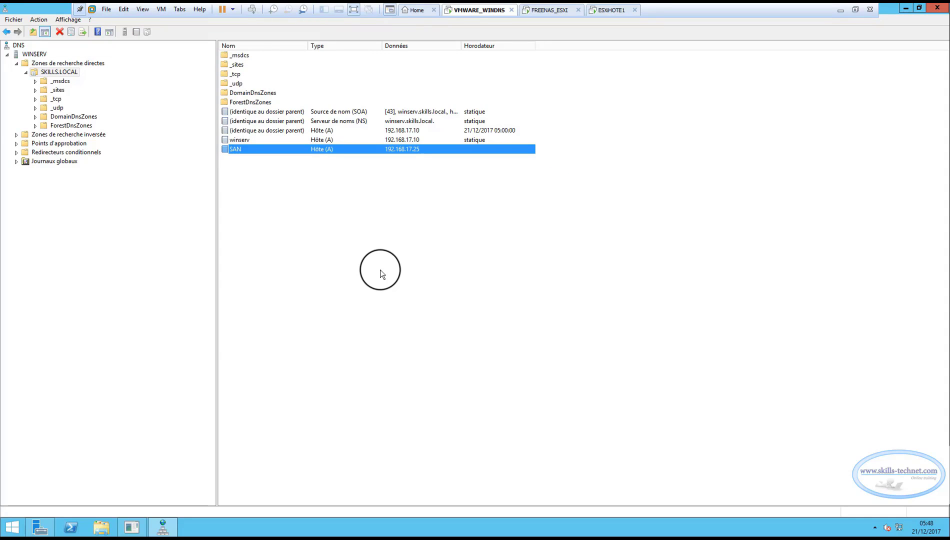
# Create host record ESXiHOTE1 pointing to 192.168.17.20 in SKILLS.LOCAL, including its PTR record
pyautogui.rightClick(265, 186)
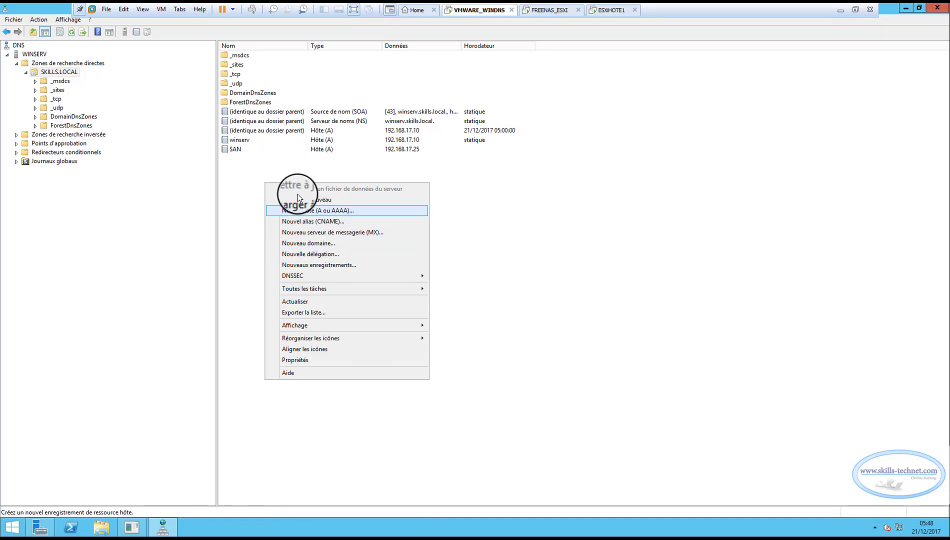
pyautogui.click(310, 214)
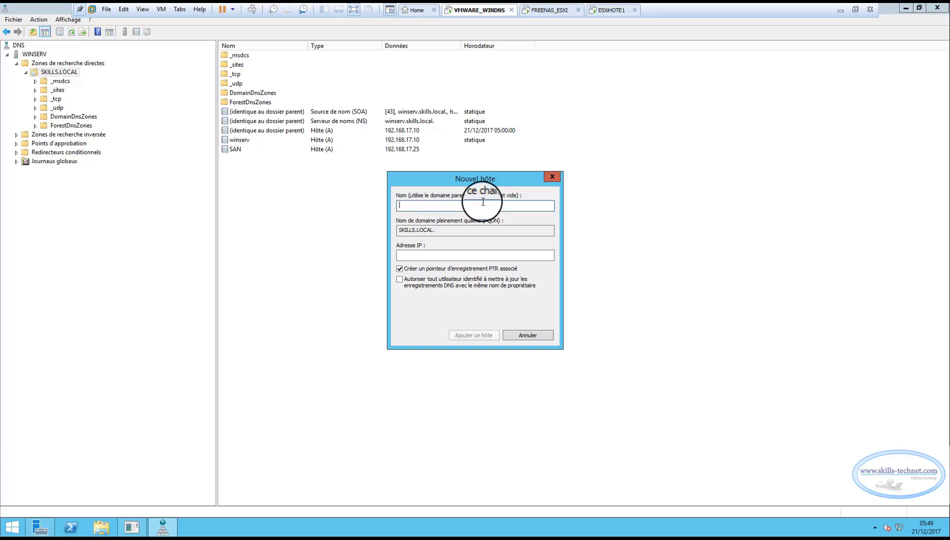
pyautogui.write('e')
pyautogui.press('BackSpace')
pyautogui.write('ESXiHOTE1')
pyautogui.moveTo(482, 230); pyautogui.dragTo(434, 230)
pyautogui.moveTo(374, 230); pyautogui.dragTo(380, 235)
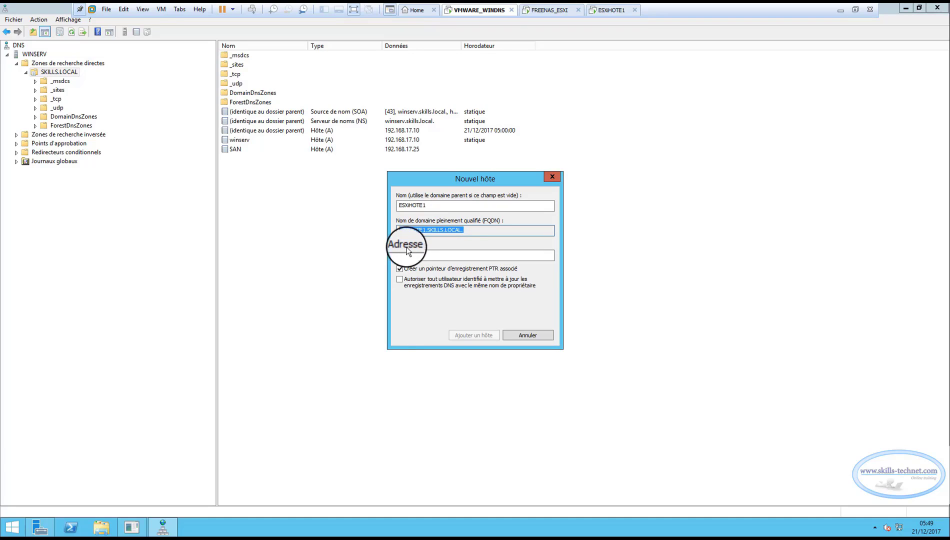
pyautogui.click(417, 256)
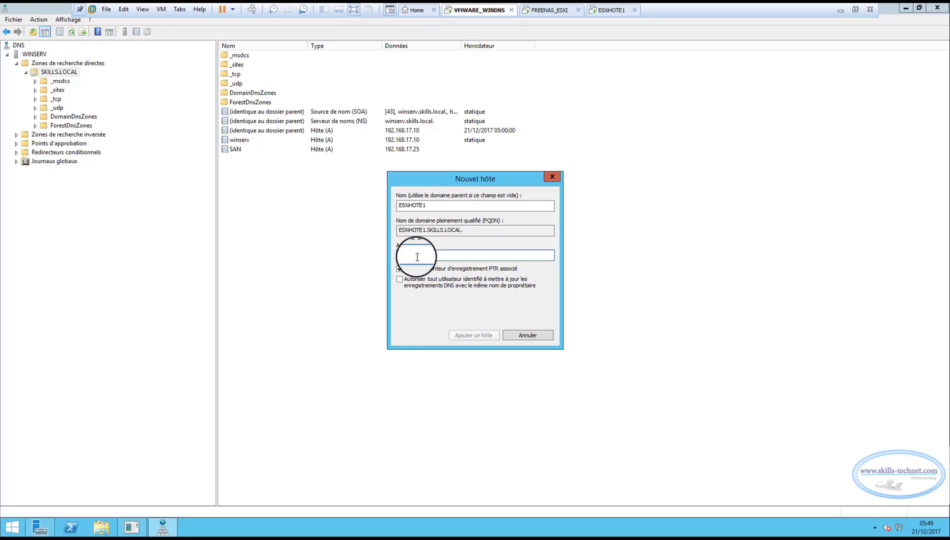
pyautogui.write('192.168.17.20')
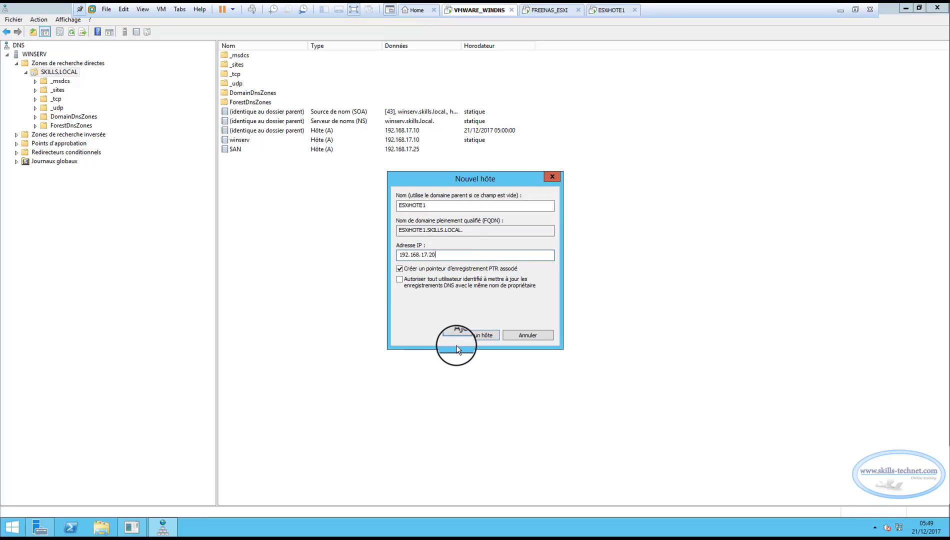
pyautogui.click(467, 330)
pyautogui.click(545, 302)
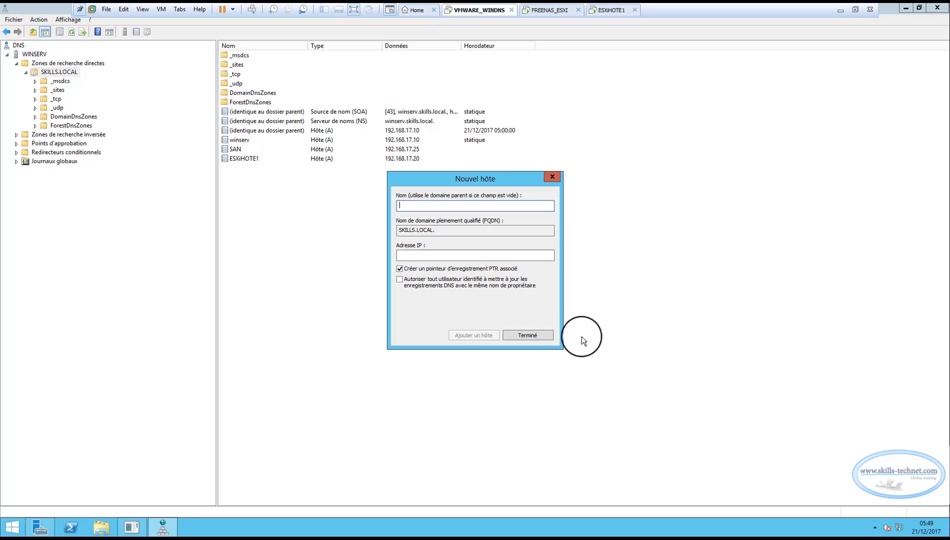
pyautogui.click(546, 334)
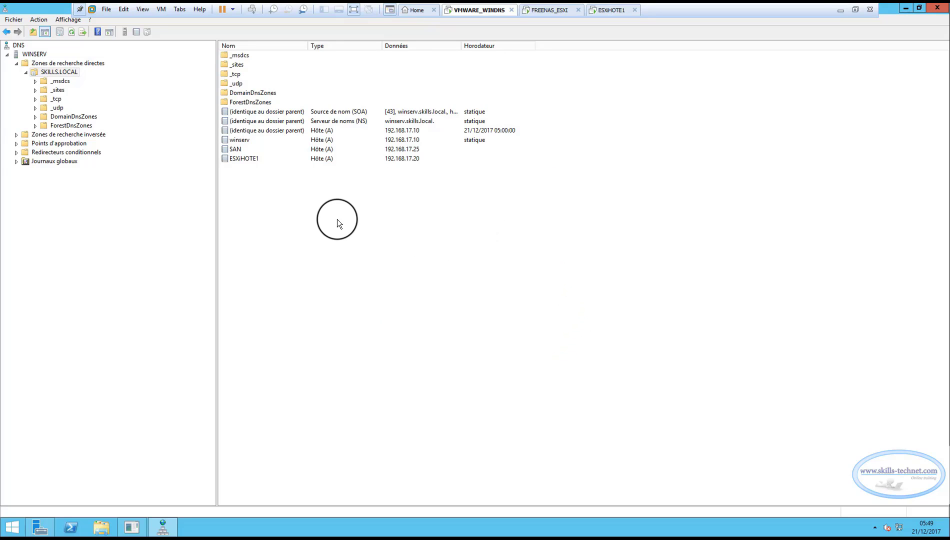
pyautogui.doubleClick(22, 135)
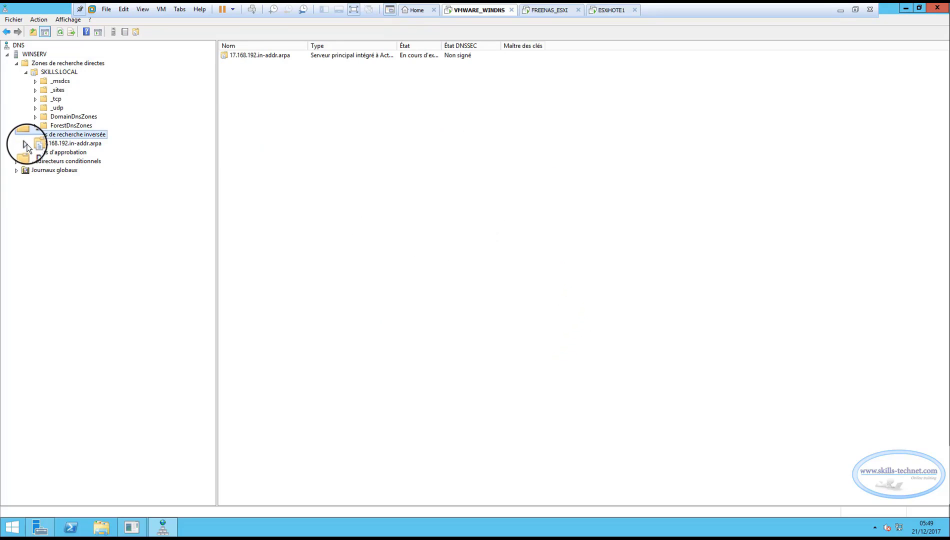
pyautogui.click(31, 143)
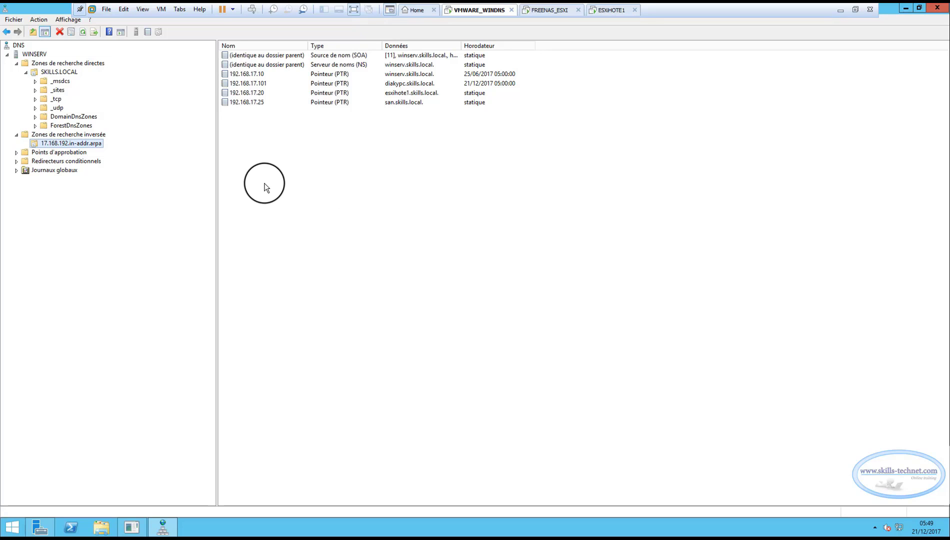
pyautogui.click(59, 72)
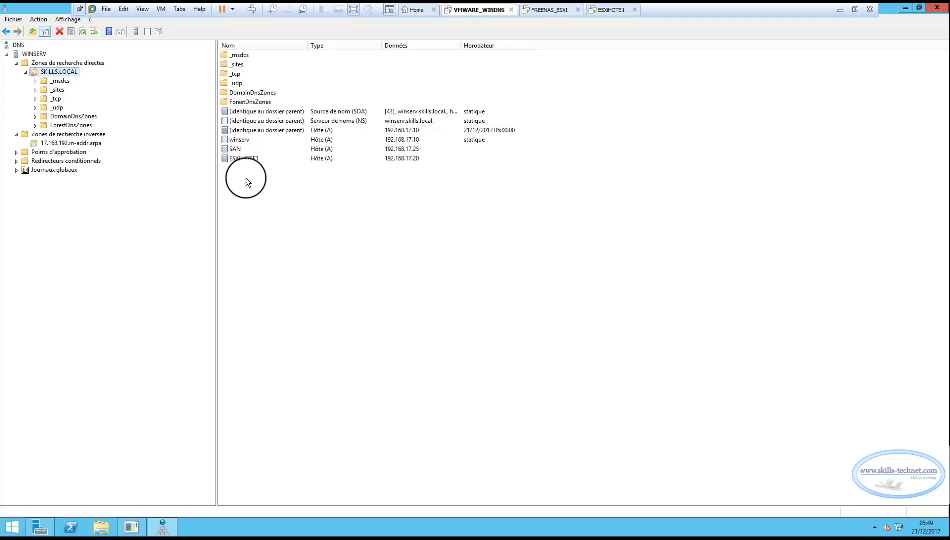
pyautogui.moveTo(245, 178); pyautogui.dragTo(242, 150)
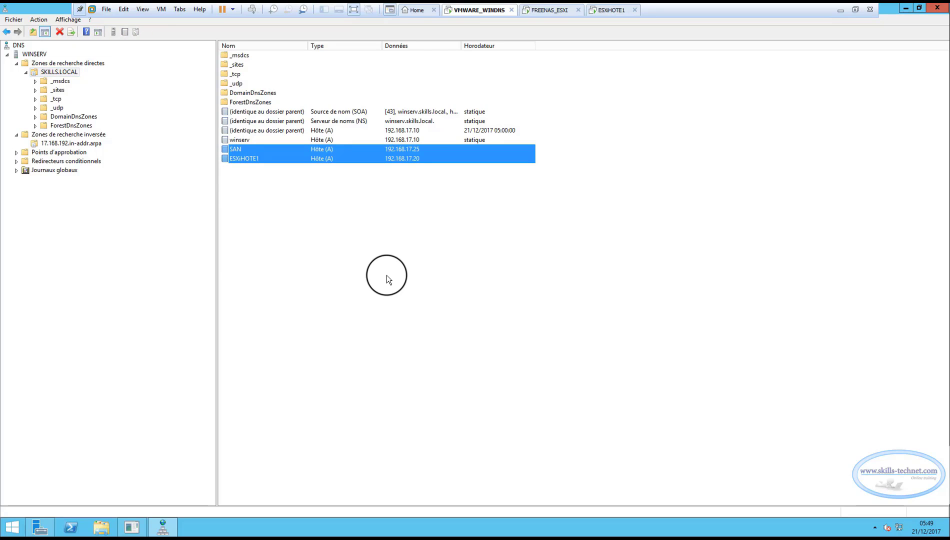
pyautogui.click(387, 276)
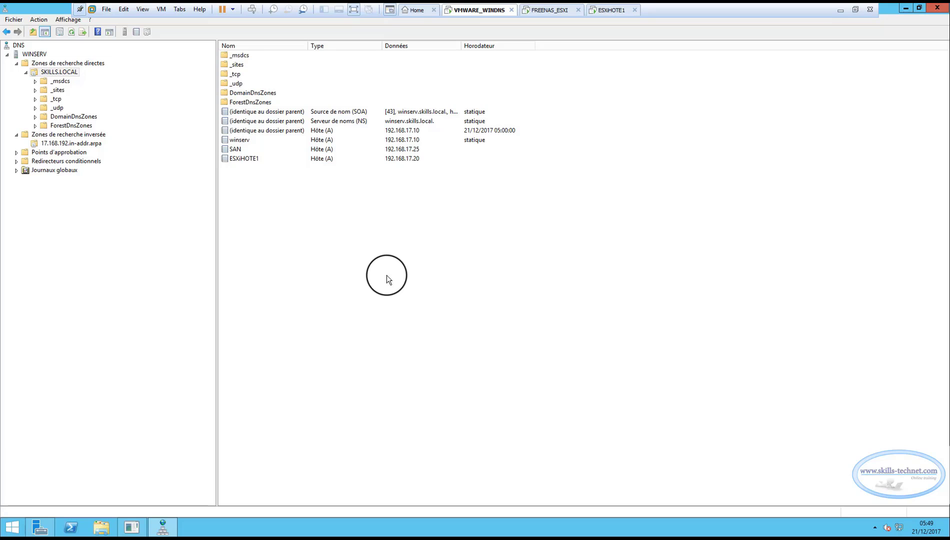
pyautogui.click(242, 159)
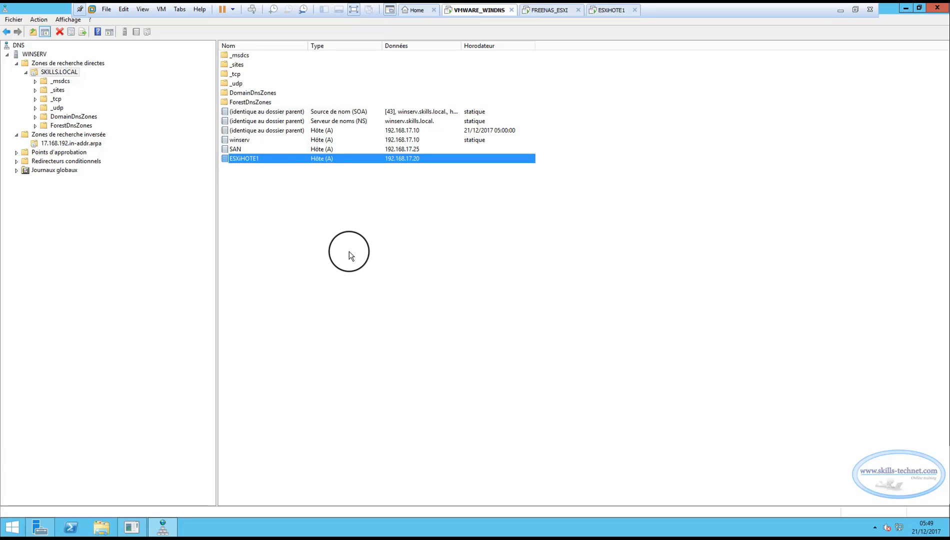
pyautogui.click(243, 149)
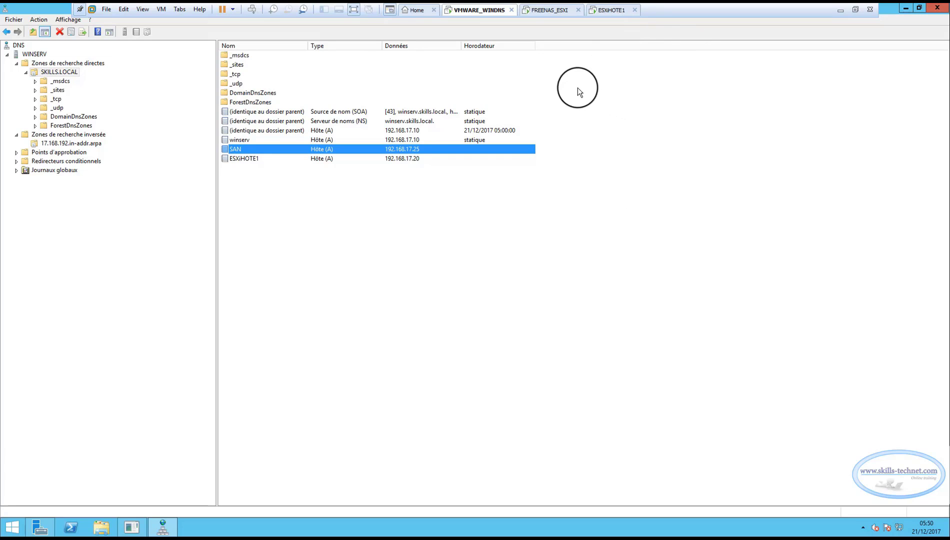
# View the FreeNAS console listing web address 192.168.17.100, then minimize VMware Workstation
pyautogui.click(549, 11)
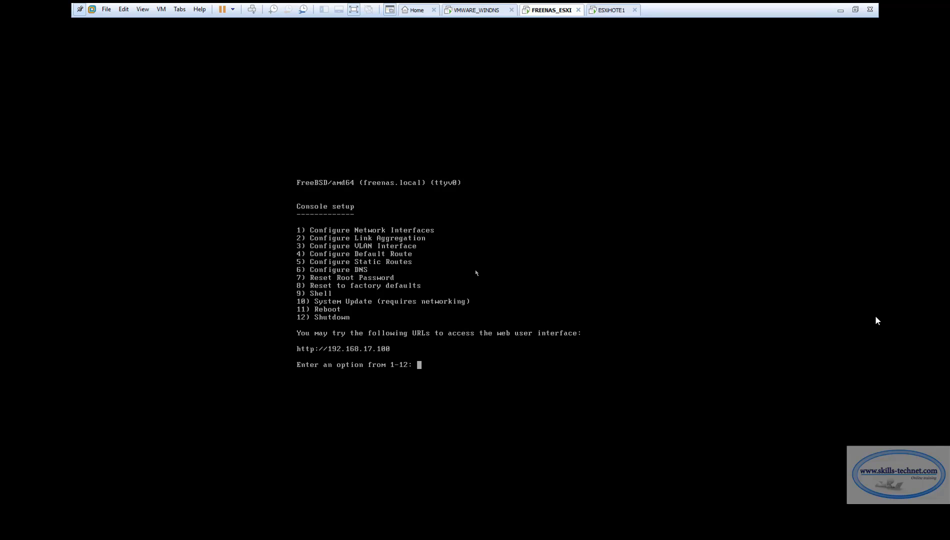
pyautogui.click(840, 10)
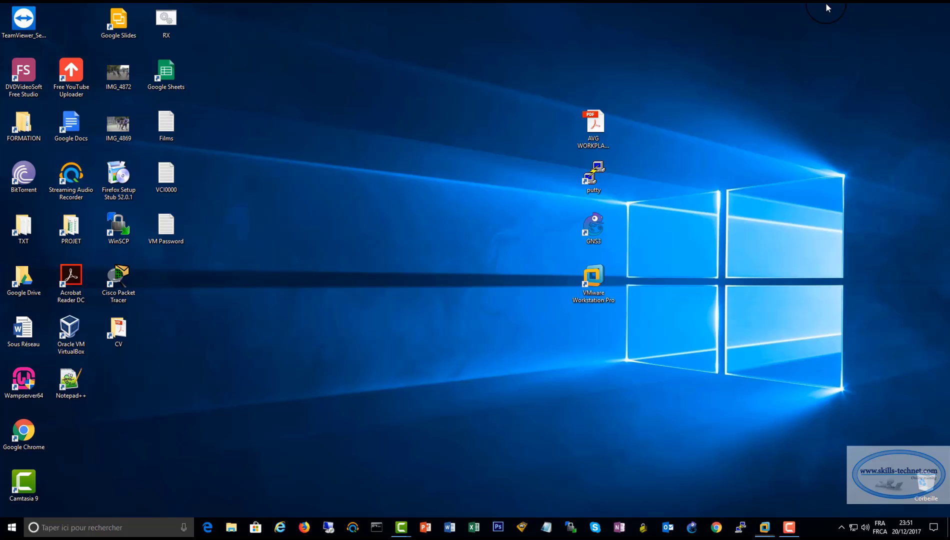
# Open Internet Explorer and browse to the FreeNAS web interface at 192.168.17.100
pyautogui.click(280, 527)
pyautogui.click(201, 23)
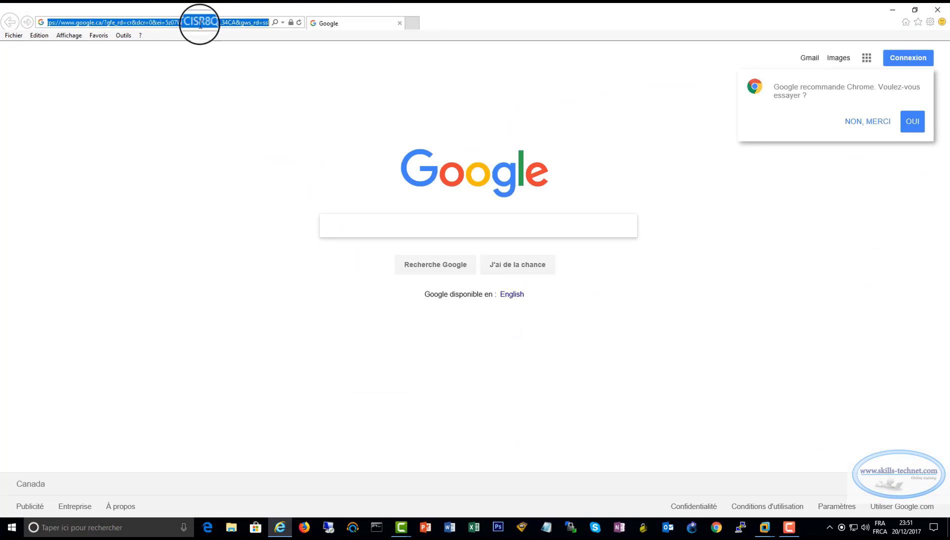
pyautogui.write('192.16')
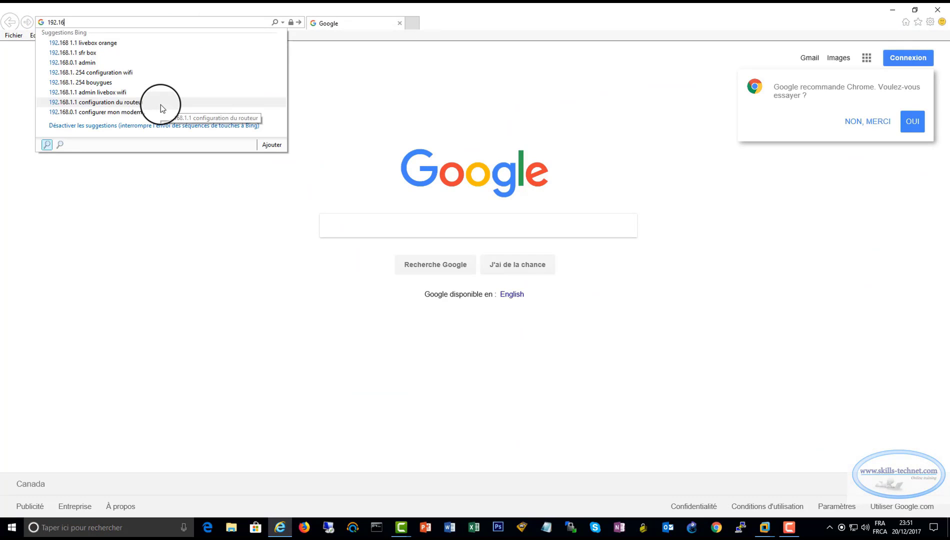
pyautogui.write('8')
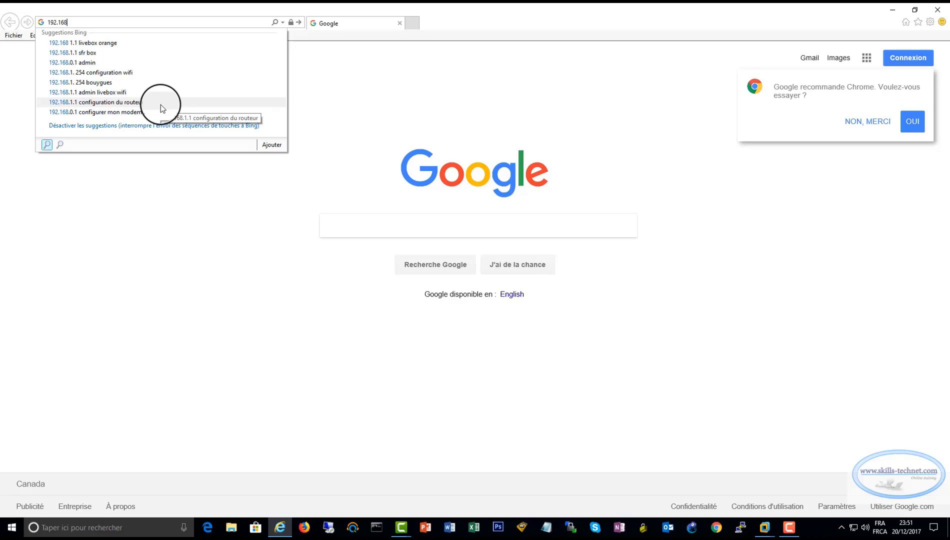
pyautogui.write('.17.')
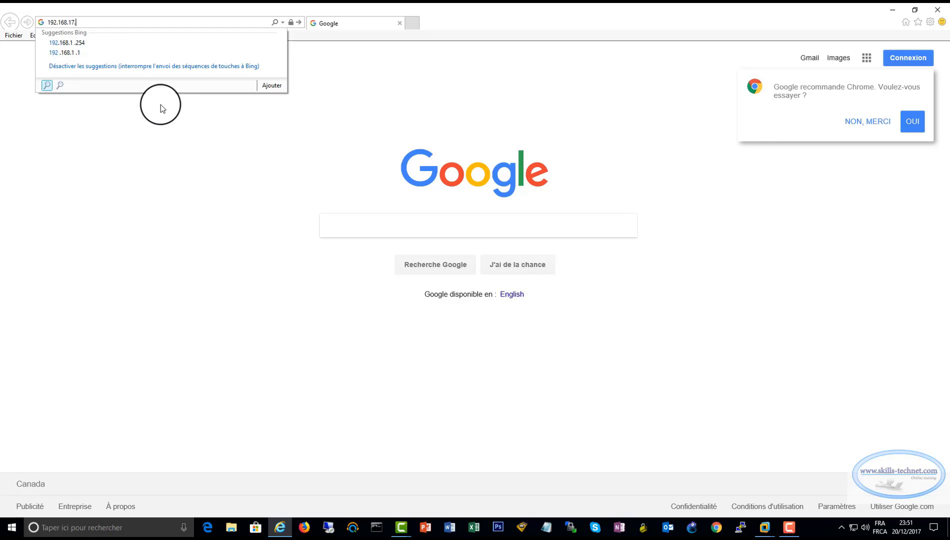
pyautogui.write('100')
pyautogui.press('Return')
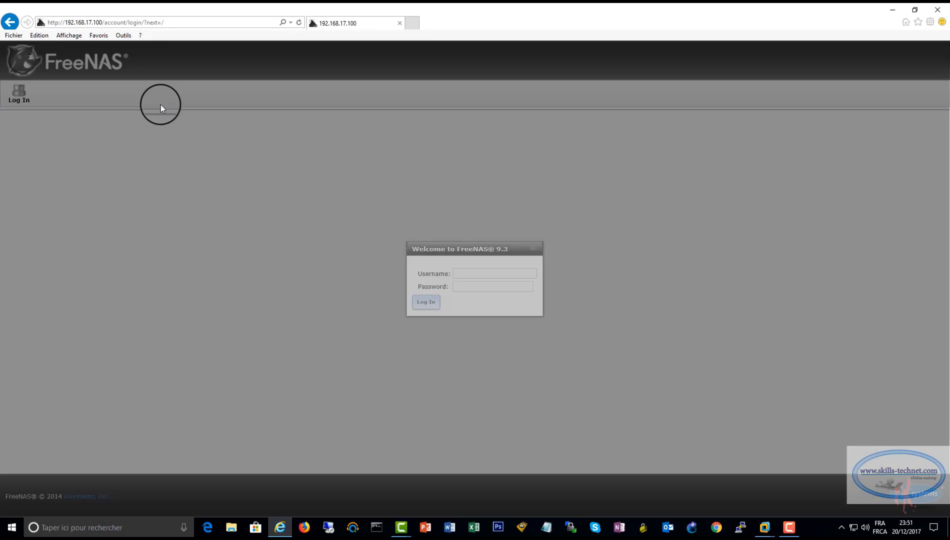
# Log in to FreeNAS as root with the administrator password
pyautogui.write('r')
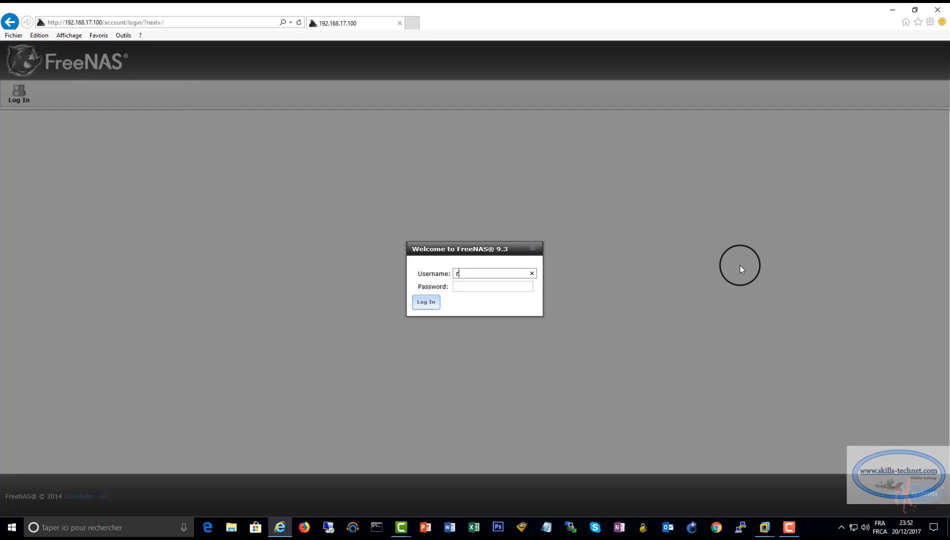
pyautogui.write('oot')
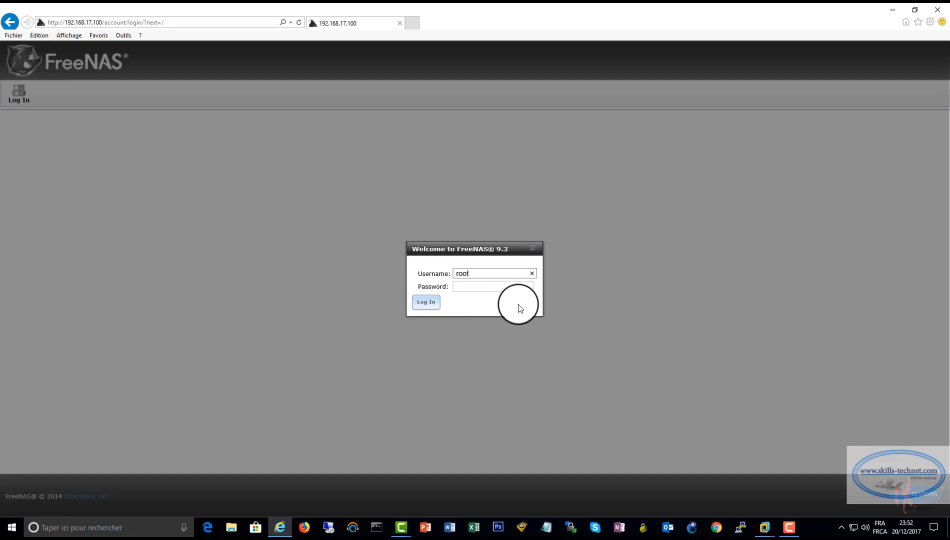
pyautogui.click(485, 285)
pyautogui.write('**')
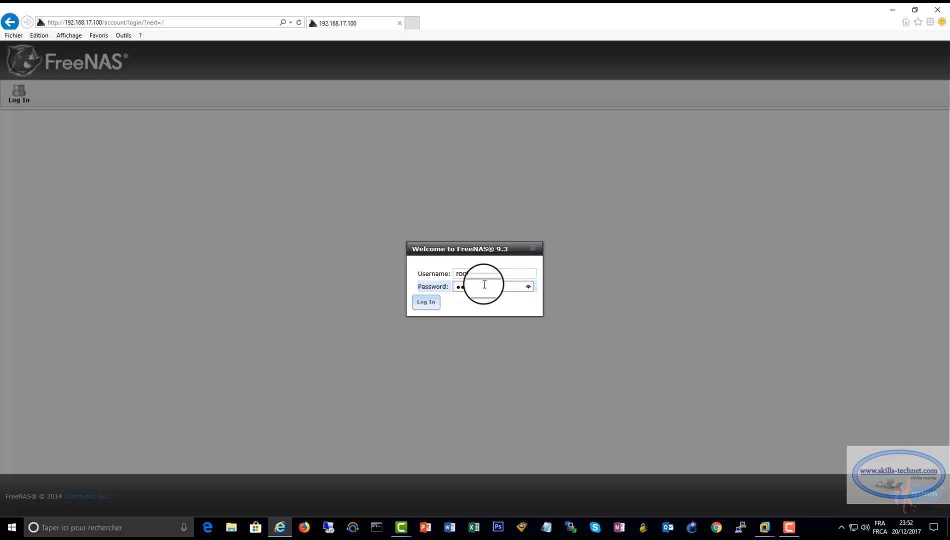
pyautogui.press('BackSpace')
pyautogui.press('BackSpace')
pyautogui.write('**********')
pyautogui.click(529, 288)
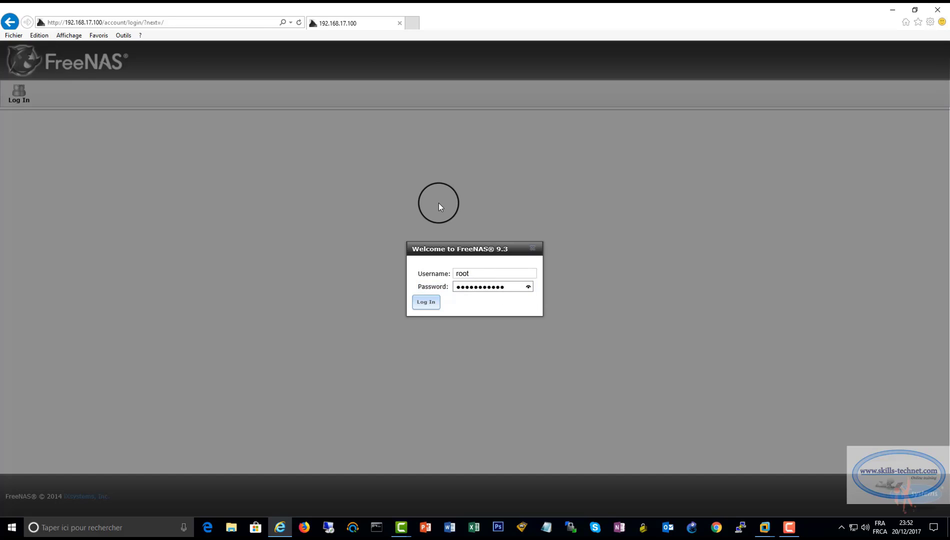
pyautogui.write('*')
pyautogui.press('Return')
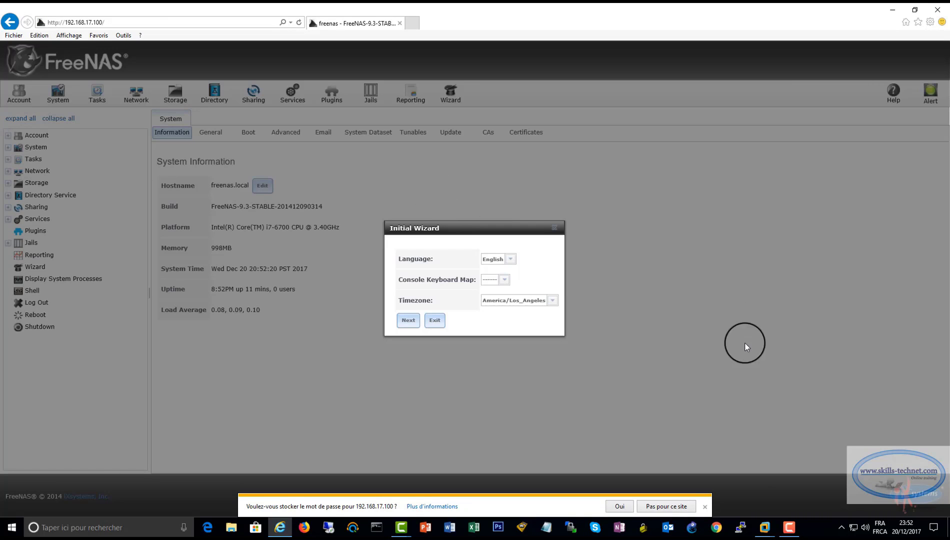
# Dismiss the setup wizard and set the FreeNAS hostname to SAN and domain to SKILLS.LOCAL
pyautogui.click(705, 507)
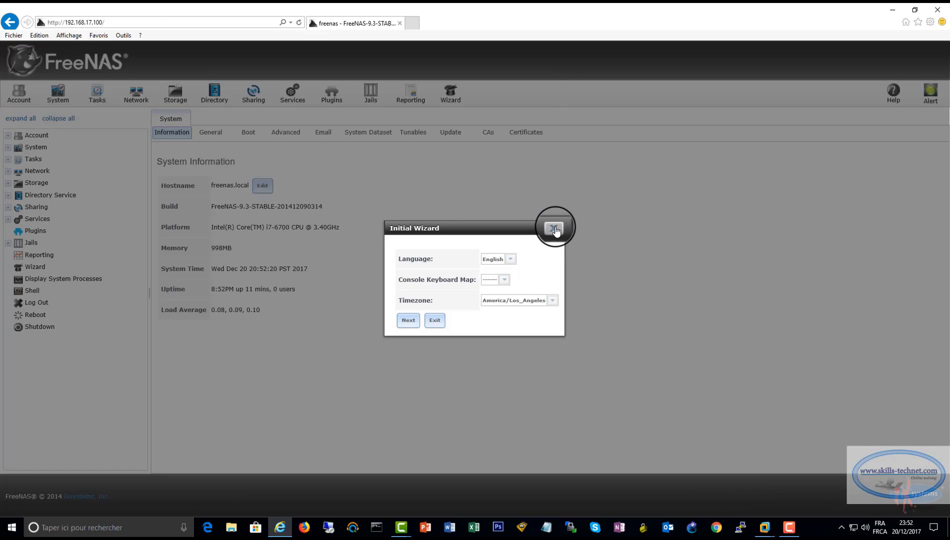
pyautogui.click(554, 228)
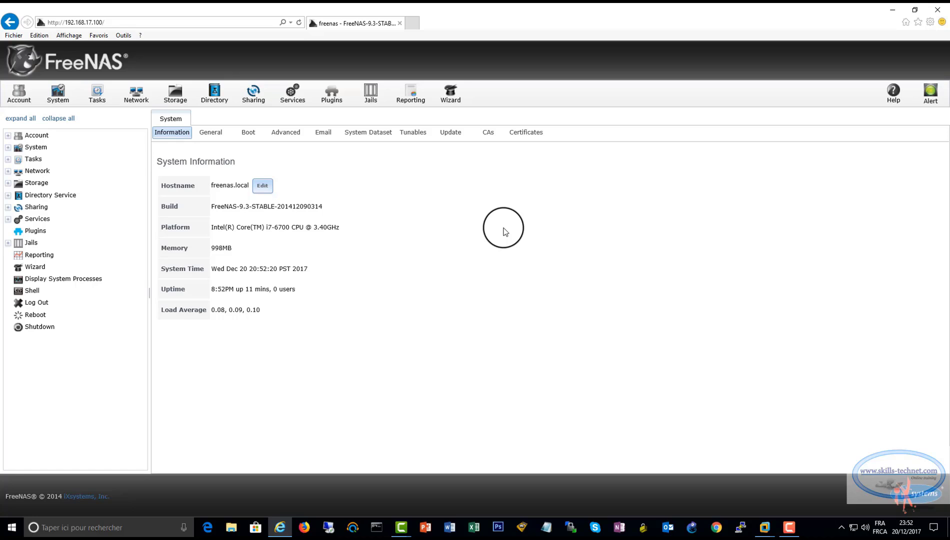
pyautogui.click(135, 93)
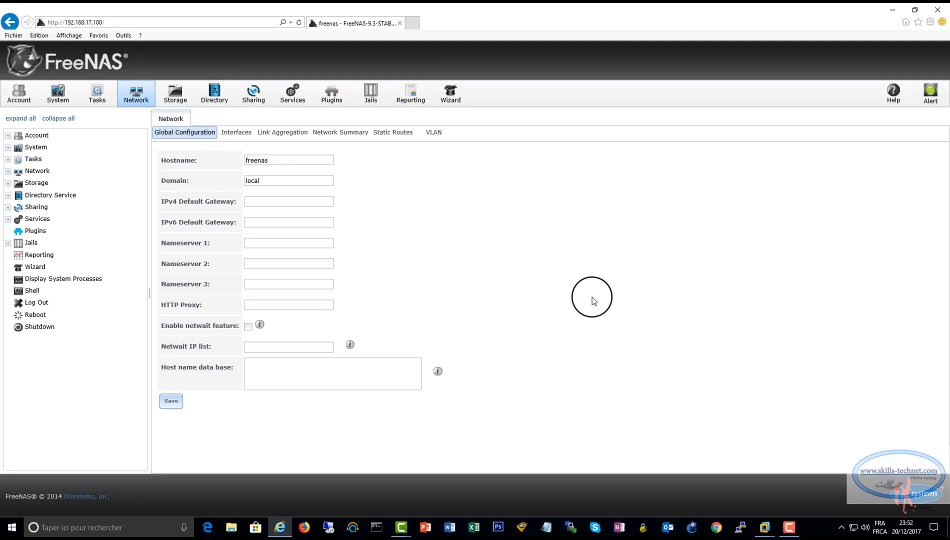
pyautogui.doubleClick(280, 160)
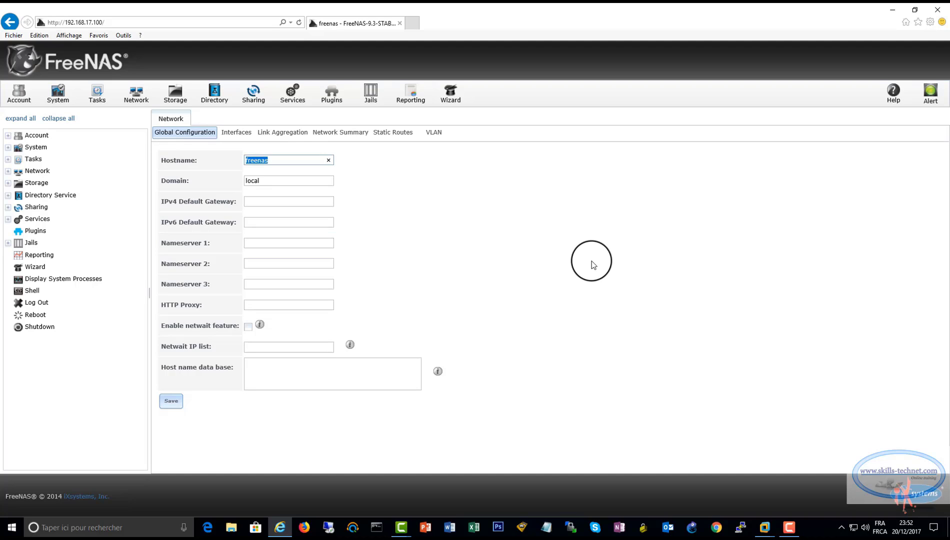
pyautogui.write('SAN')
pyautogui.press('Tab')
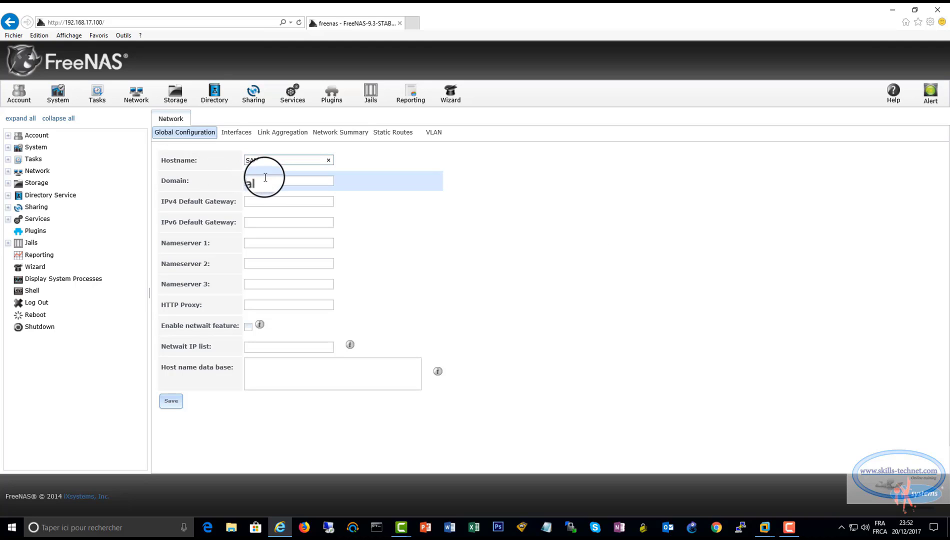
pyautogui.write('SK')
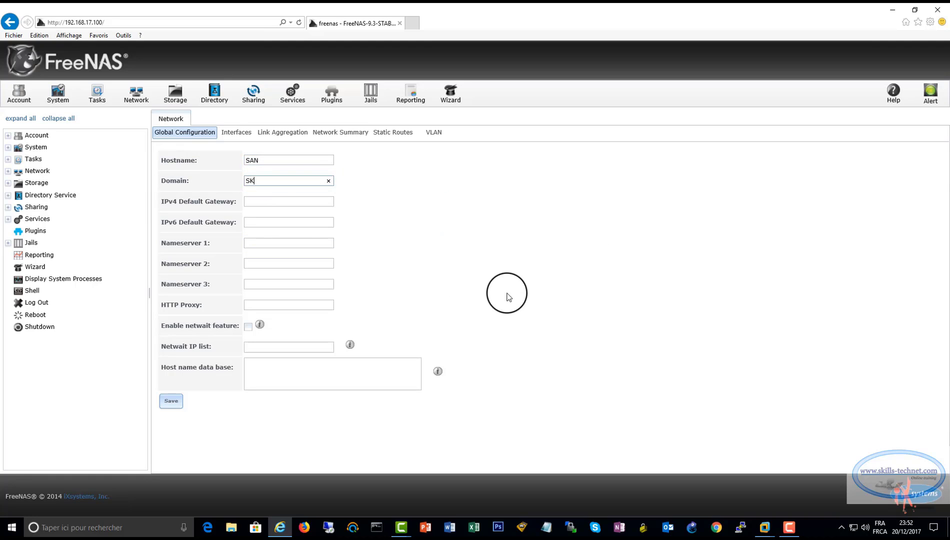
pyautogui.write('ILLS.LOCAL')
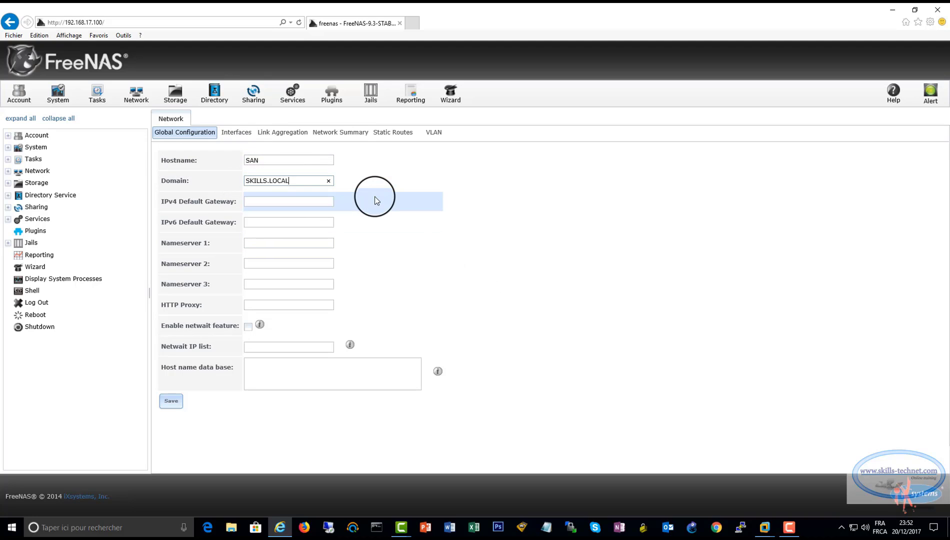
# Set gateway 192.168.17.2 and nameserver 192.168.17.10, save, and view the interfaces list
pyautogui.click(271, 202)
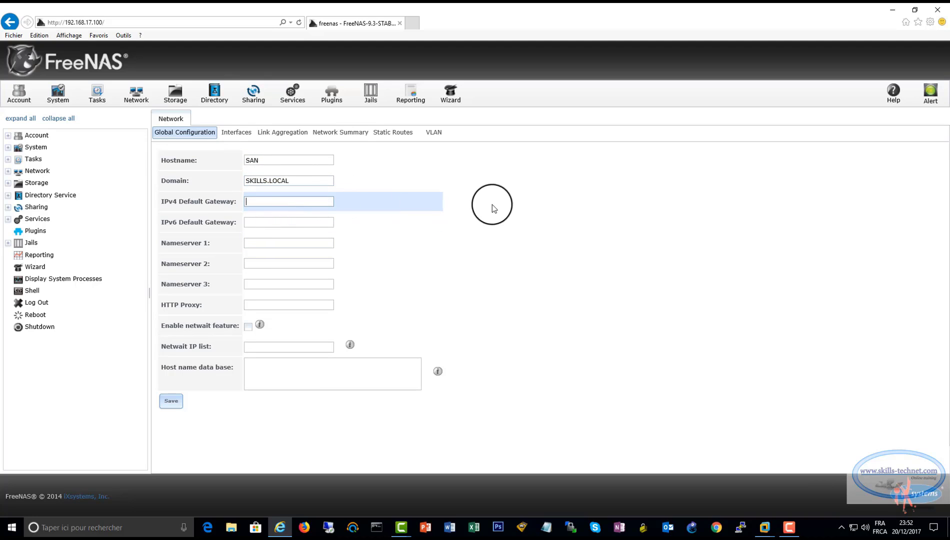
pyautogui.write('192.16')
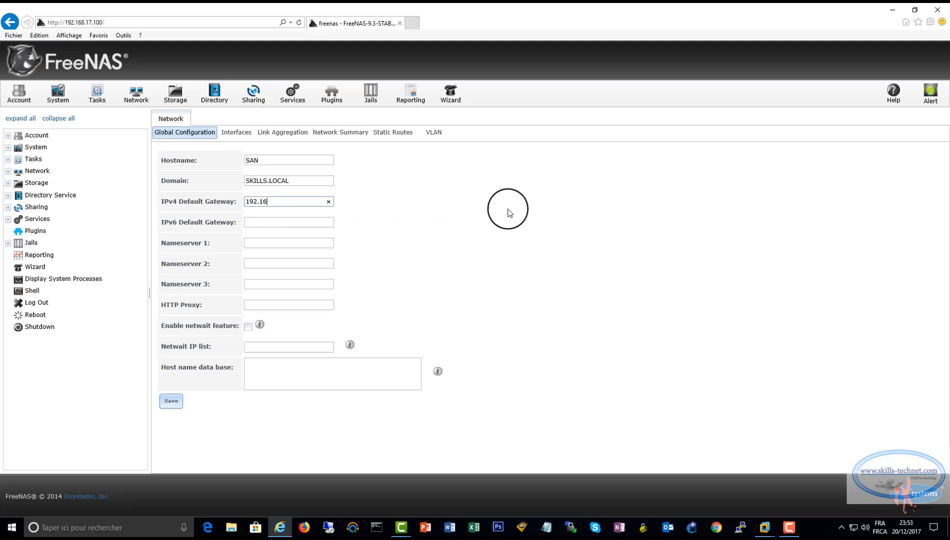
pyautogui.write('8.17.2')
pyautogui.click(277, 242)
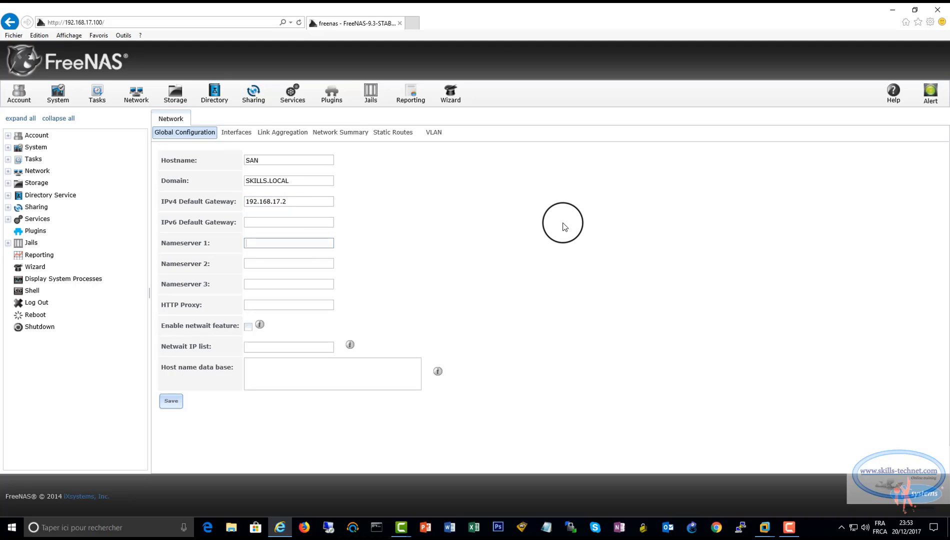
pyautogui.write('192.168.17.10')
pyautogui.click(170, 401)
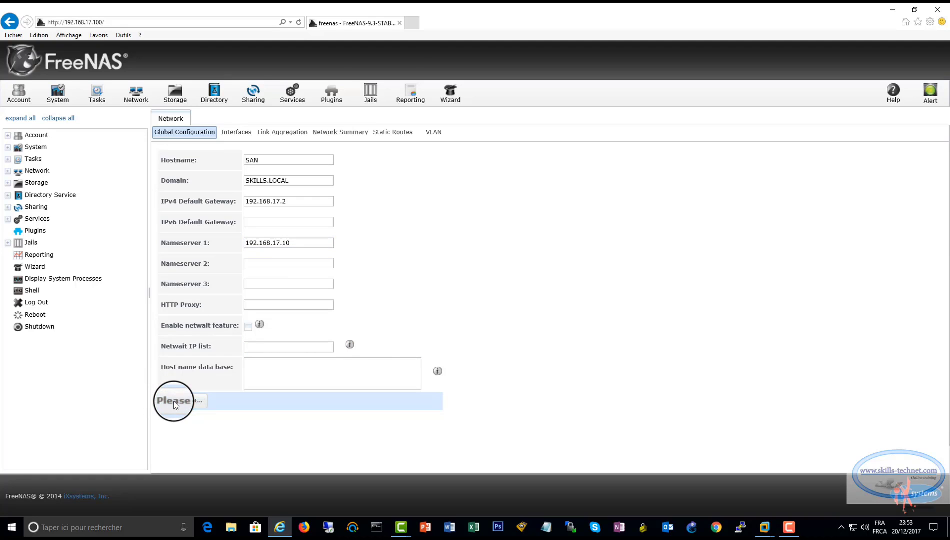
pyautogui.click(242, 138)
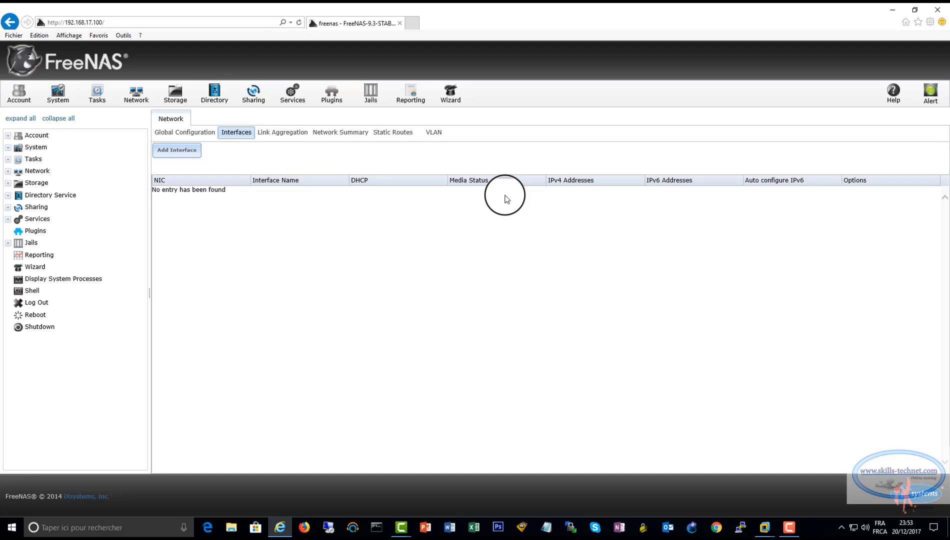
# Add interface NIC1 on le0 with IPv4 address 192.168.17.25 and a /24 netmask
pyautogui.click(179, 151)
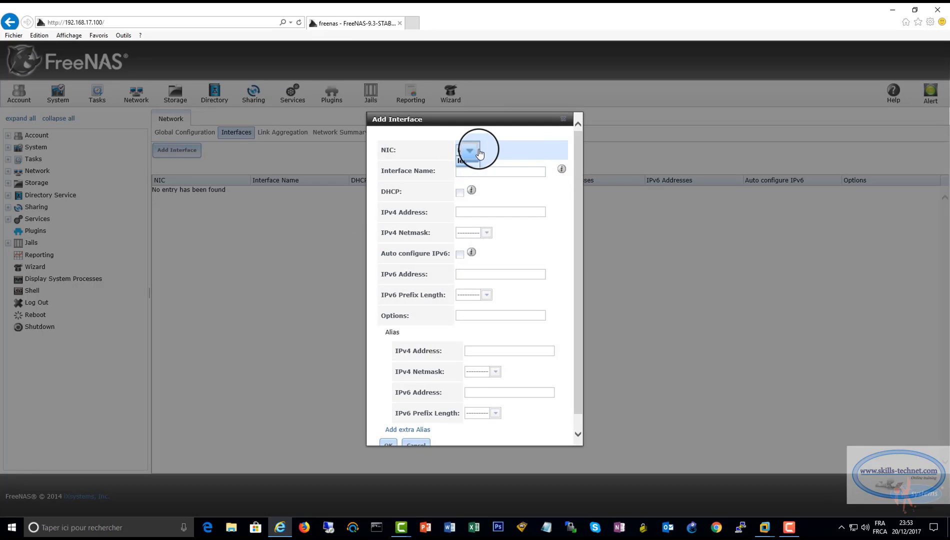
pyautogui.click(474, 153)
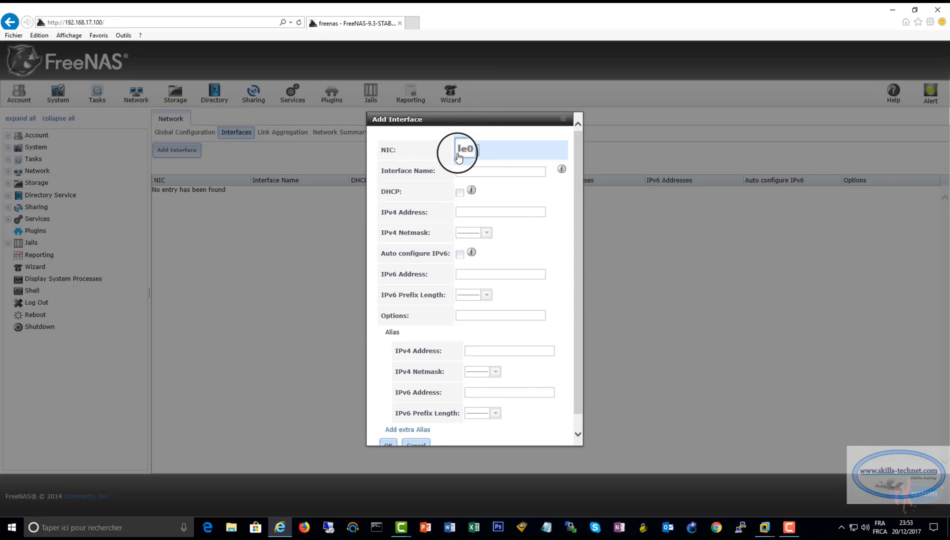
pyautogui.click(466, 173)
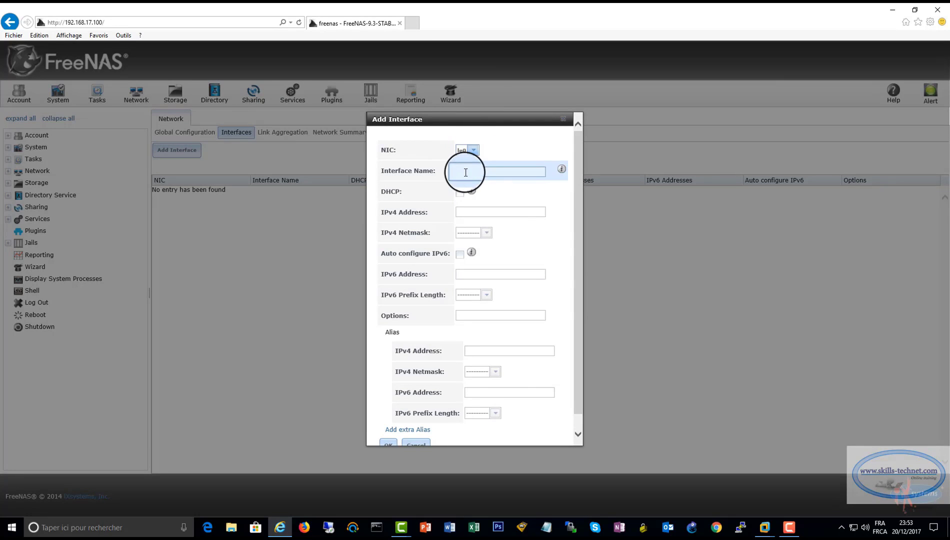
pyautogui.write('ni')
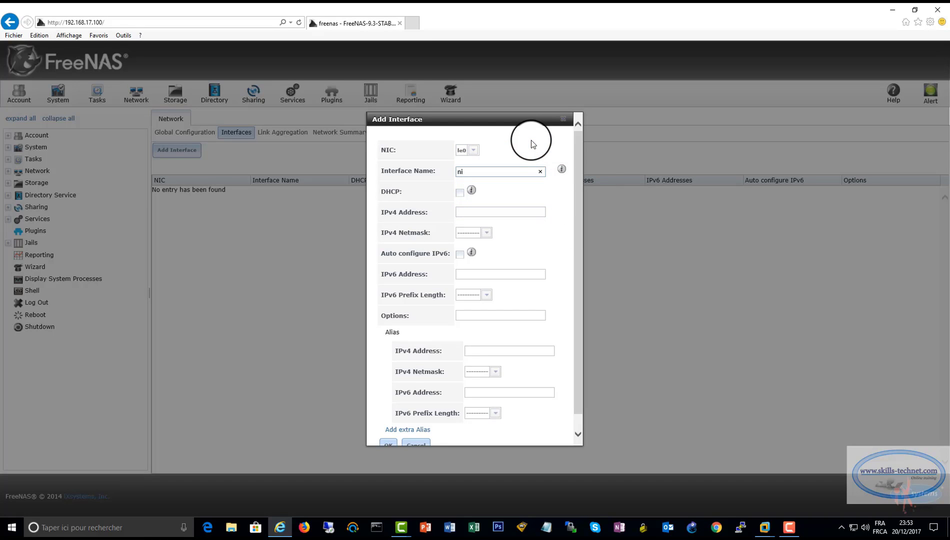
pyautogui.press('BackSpace')
pyautogui.press('BackSpace')
pyautogui.write('NIC1')
pyautogui.click(493, 211)
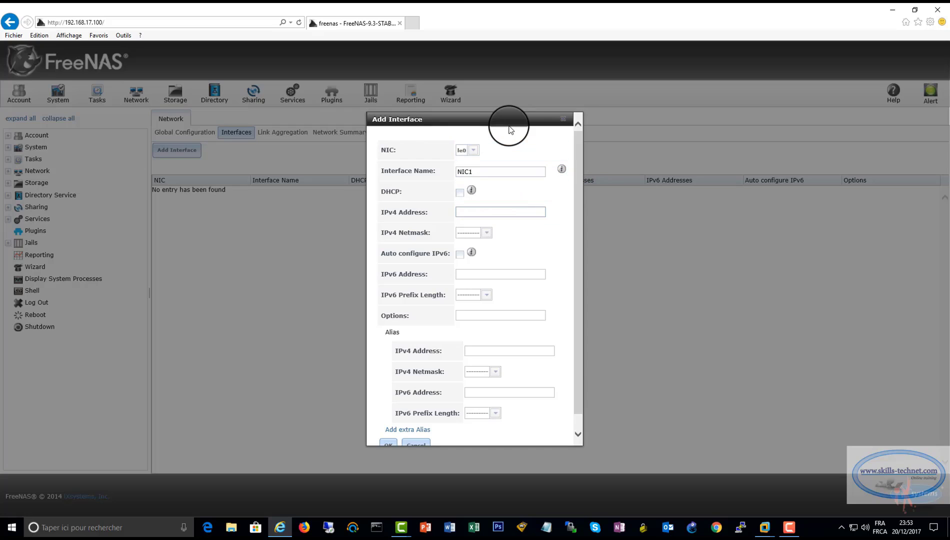
pyautogui.write('192.168.17.25')
pyautogui.click(482, 233)
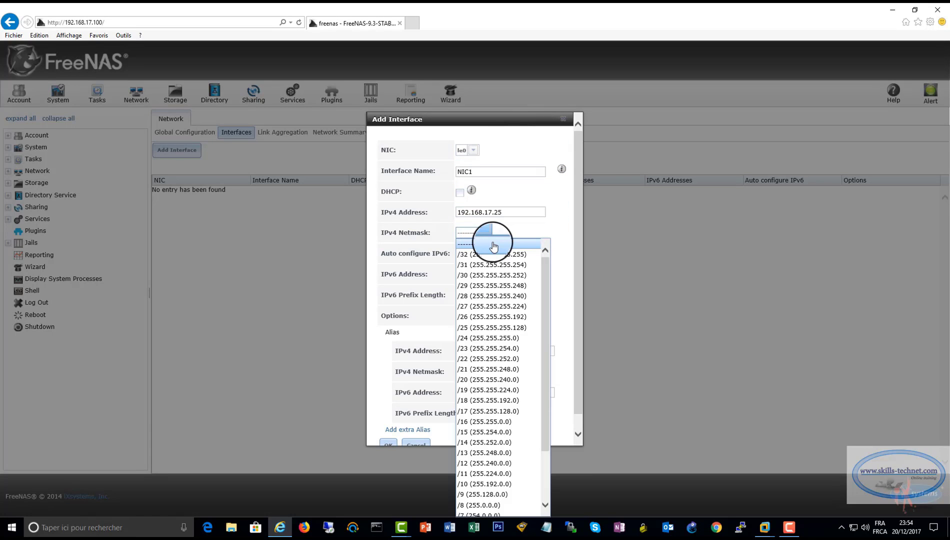
pyautogui.click(492, 338)
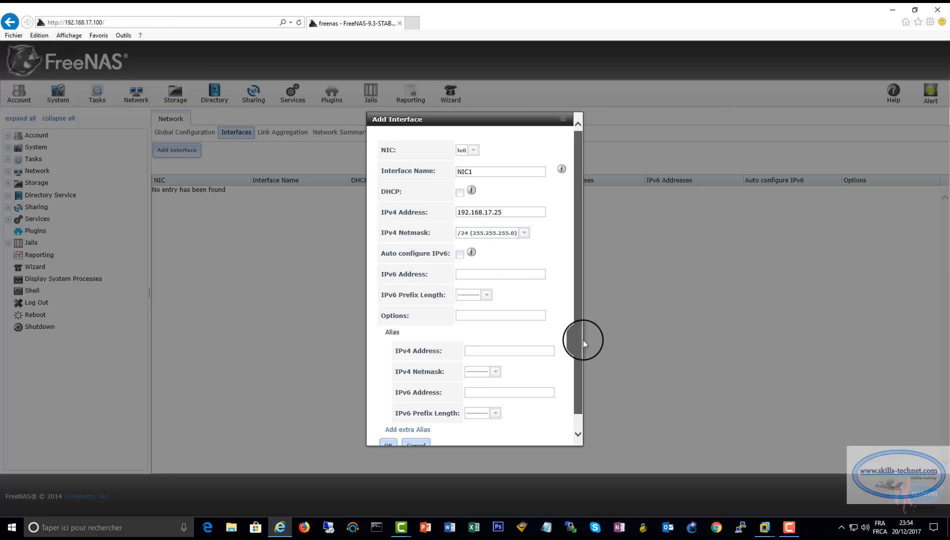
# Add an alias of 192.168.17.25 with a /24 netmask to the interface
pyautogui.scroll(-1, 584, 340)
pyautogui.click(510, 333)
pyautogui.moveTo(515, 197); pyautogui.dragTo(399, 190)
pyautogui.hotkey('ctrl', 'c')
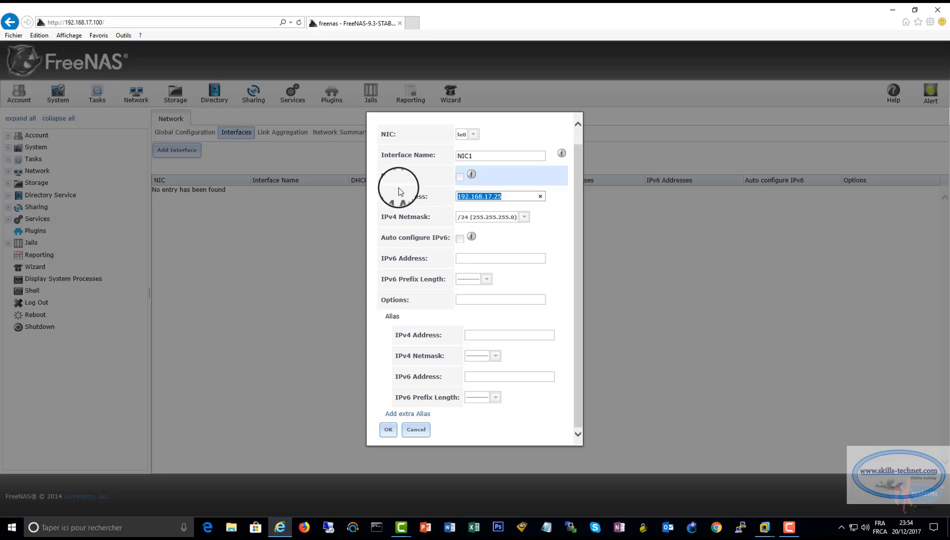
pyautogui.click(479, 335)
pyautogui.hotkey('ctrl', 'v')
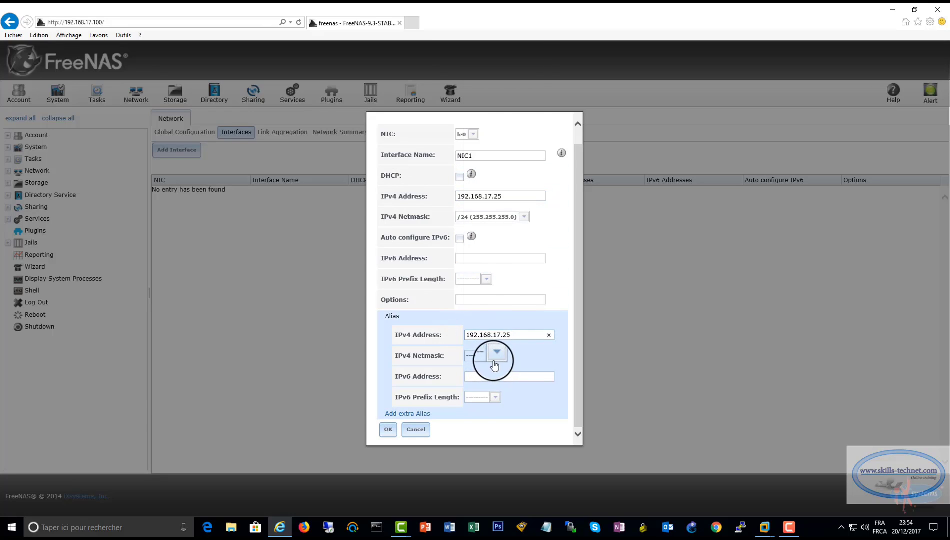
pyautogui.click(488, 356)
pyautogui.click(499, 141)
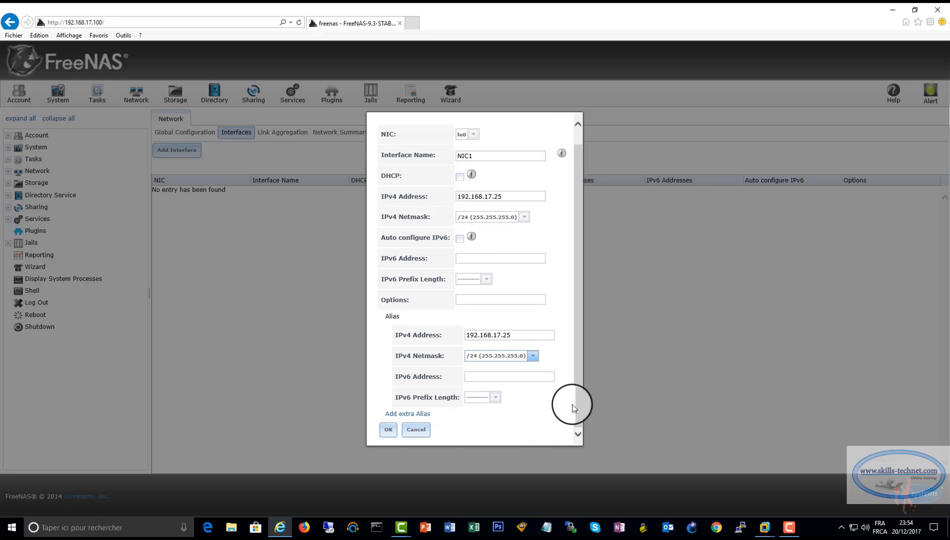
# Submit the NIC1 interface, accept the network interruption warning, and close the browser
pyautogui.click(391, 428)
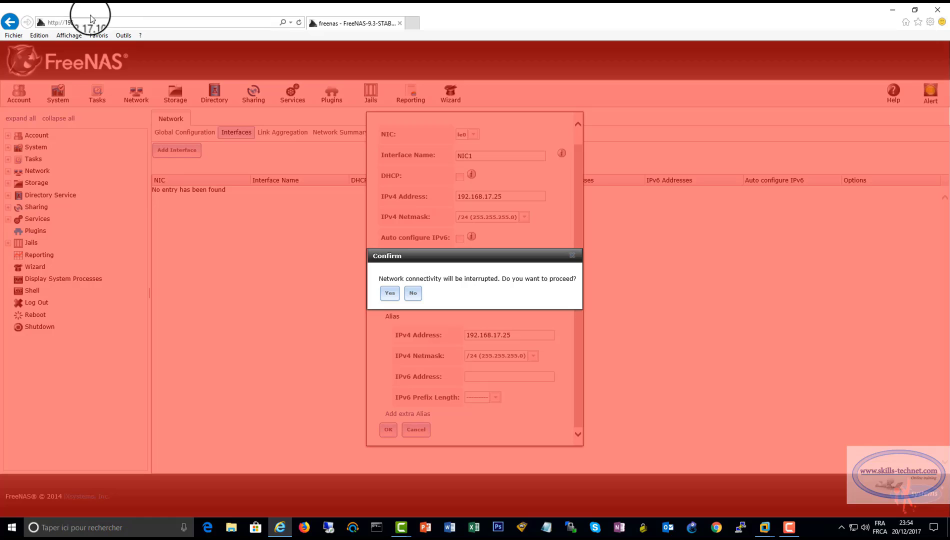
pyautogui.click(561, 296)
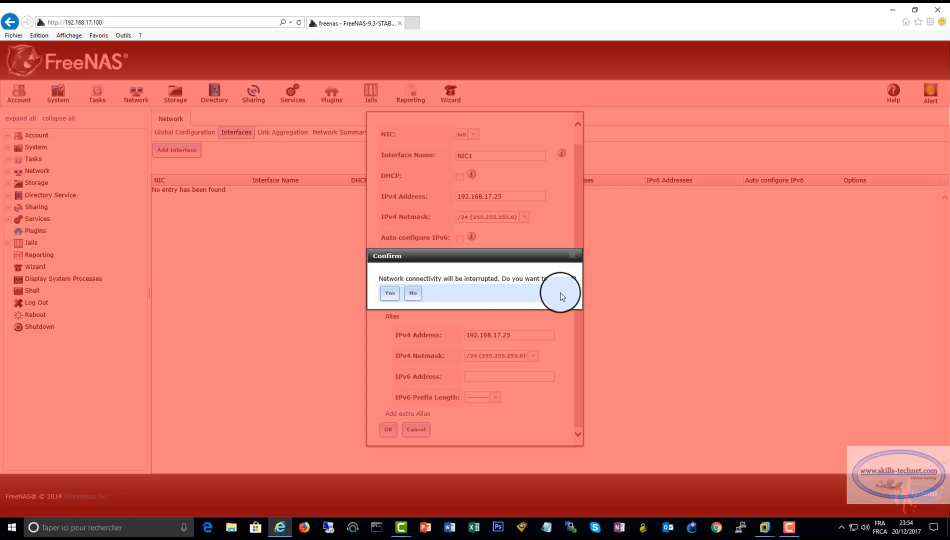
pyautogui.click(390, 293)
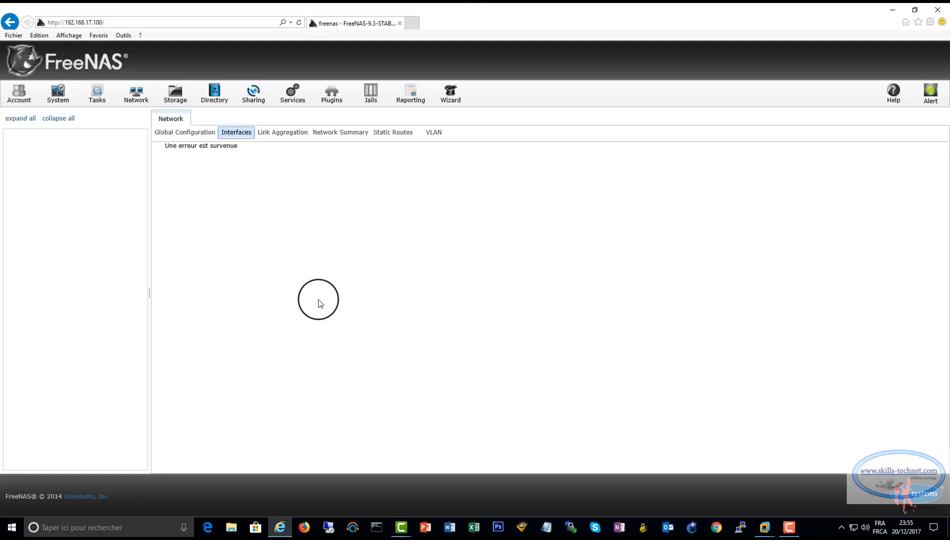
pyautogui.click(413, 23)
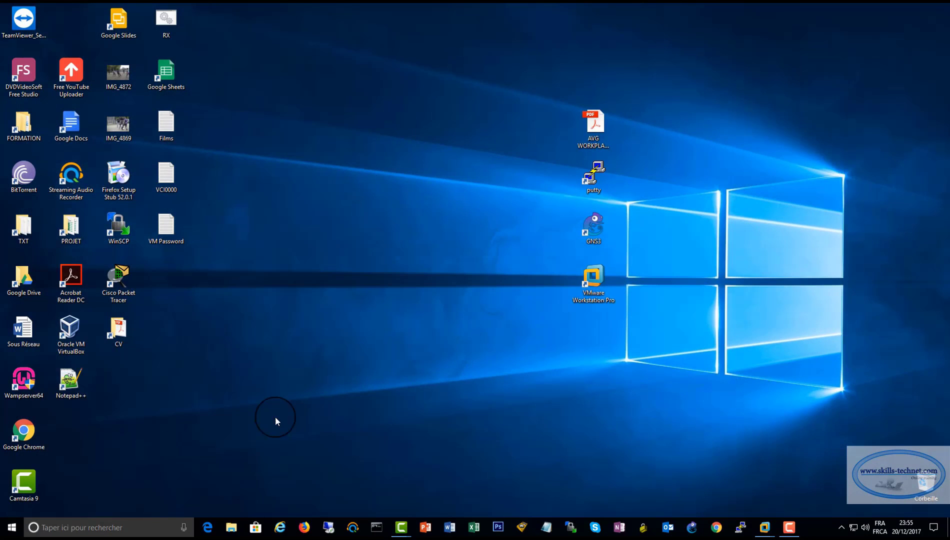
# Check the FreeNAS VM console, then load the FreeNAS login page at 192.168.17.25
pyautogui.click(280, 527)
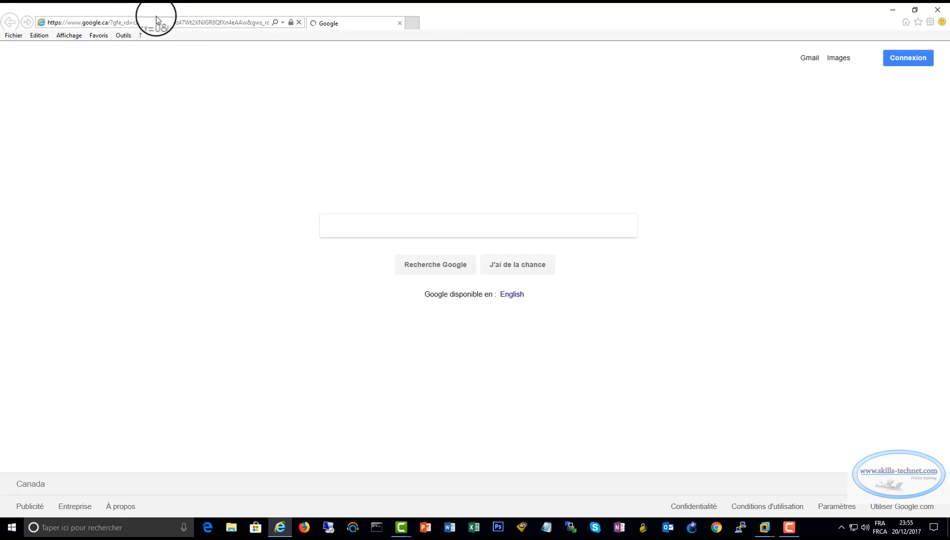
pyautogui.moveTo(765, 527)
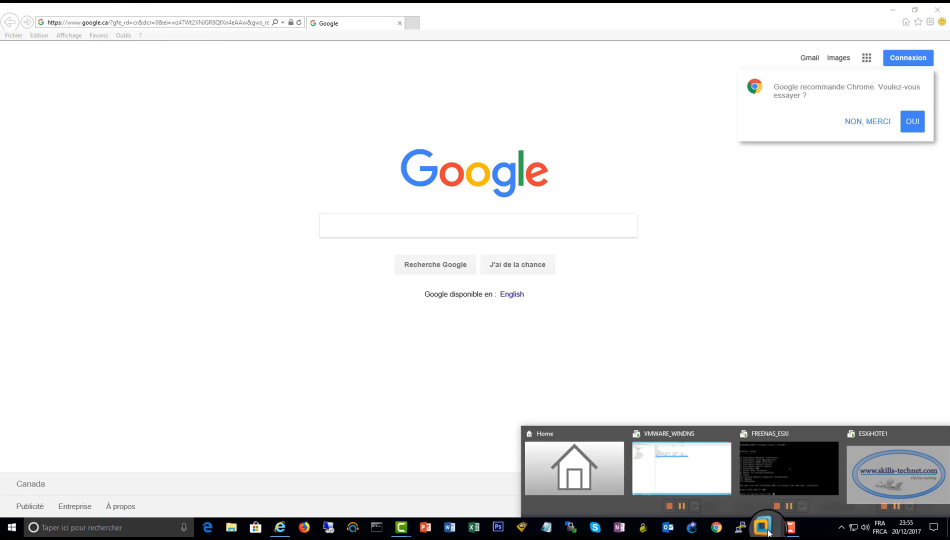
pyautogui.click(772, 462)
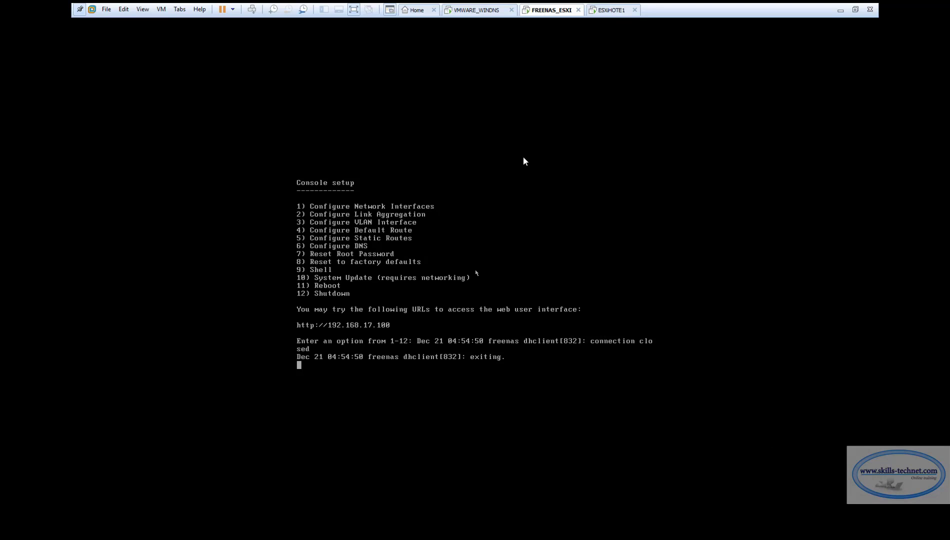
pyautogui.click(840, 11)
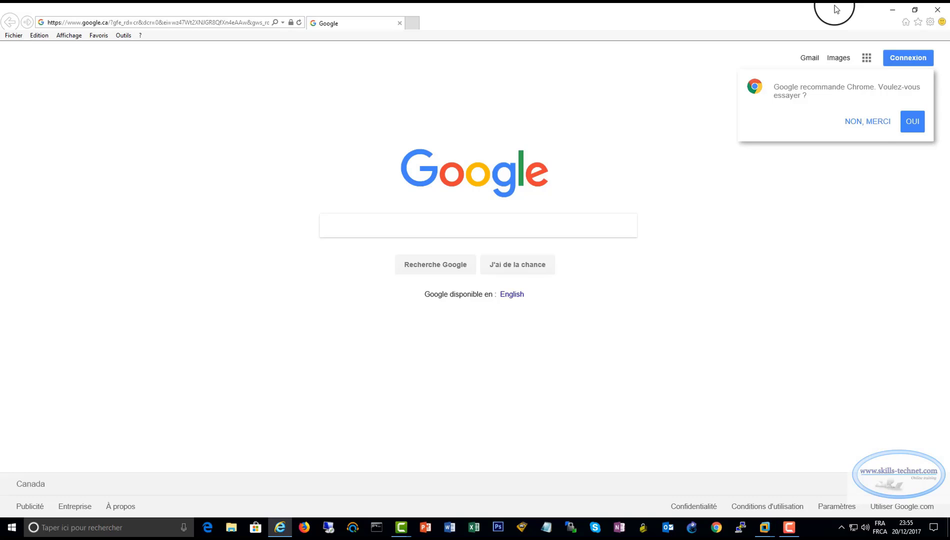
pyautogui.click(221, 22)
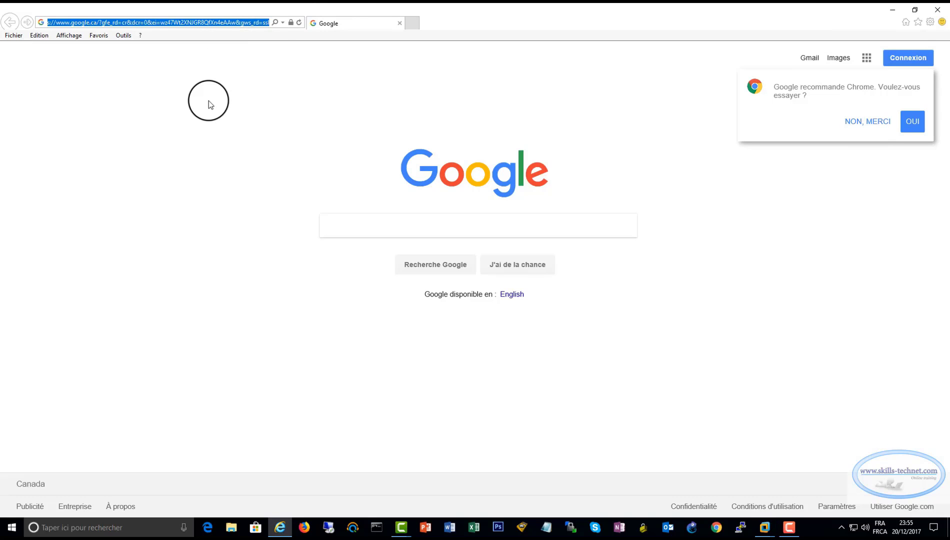
pyautogui.write('192.168')
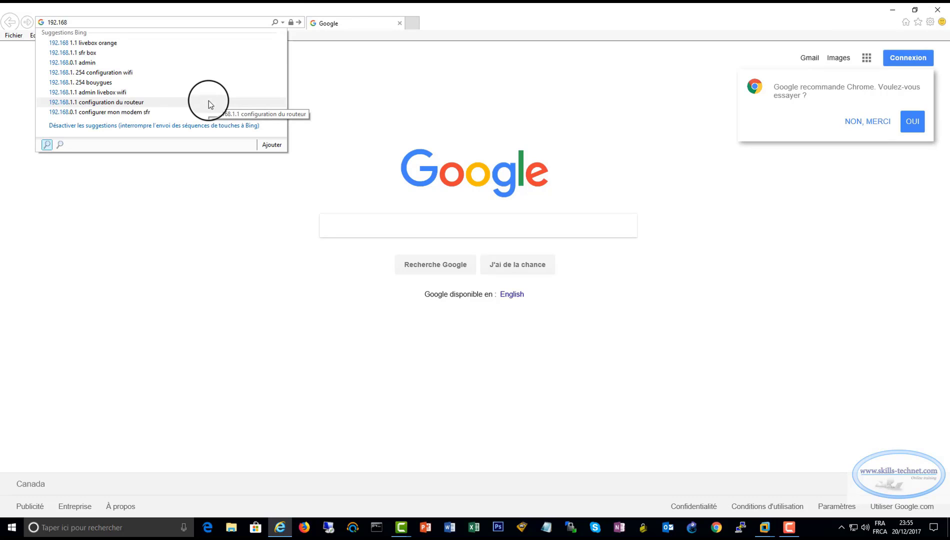
pyautogui.write('.17.')
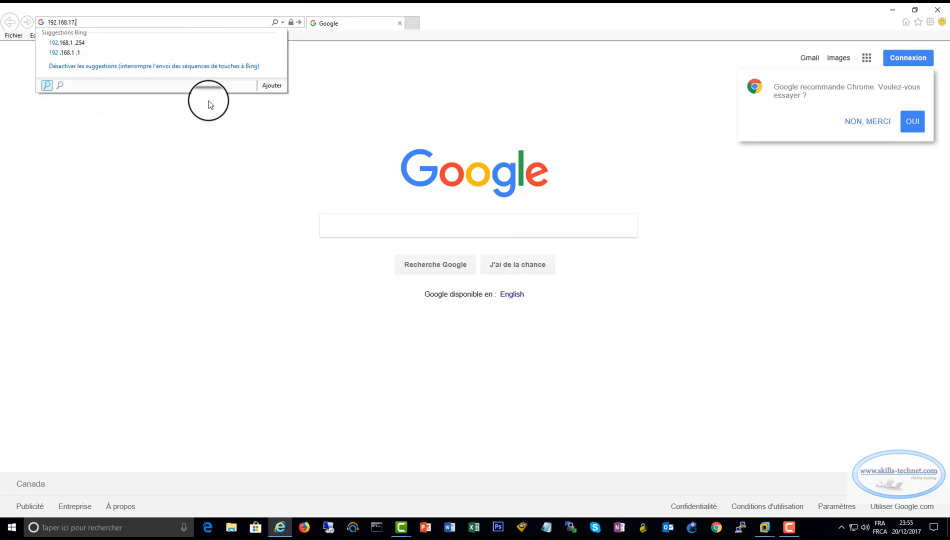
pyautogui.write('25')
pyautogui.press('Return')
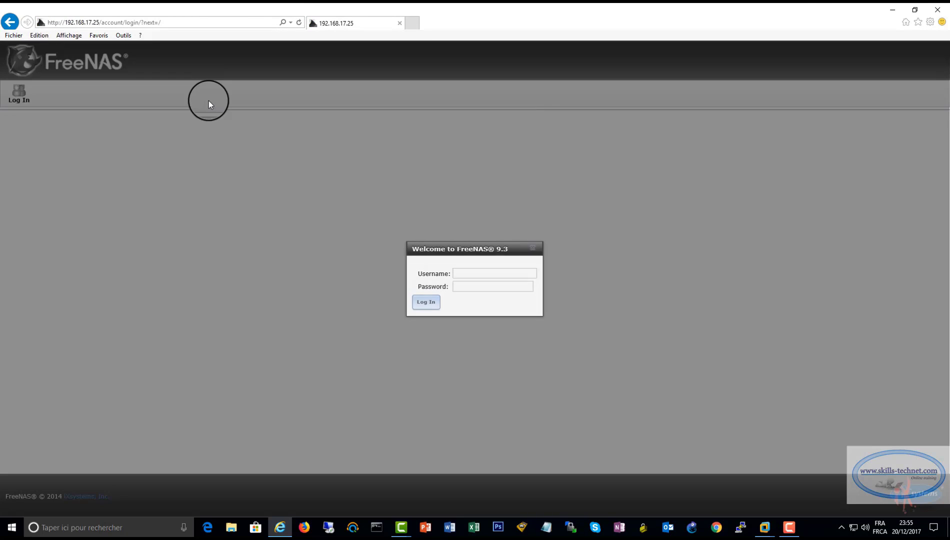
# Log in to FreeNAS as root with the administrator password
pyautogui.write('ROOT')
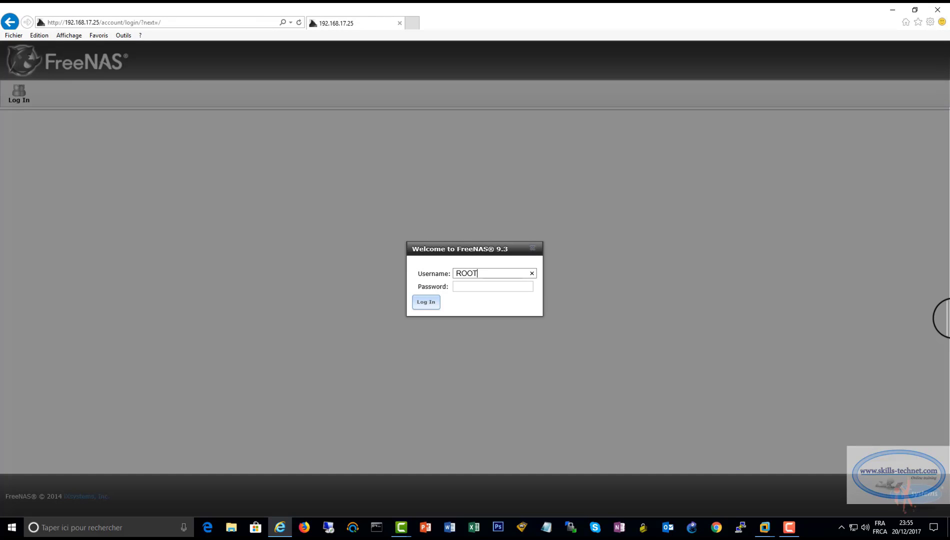
pyautogui.press('BackSpace')
pyautogui.press('BackSpace')
pyautogui.press('BackSpace')
pyautogui.press('BackSpace')
pyautogui.write('root')
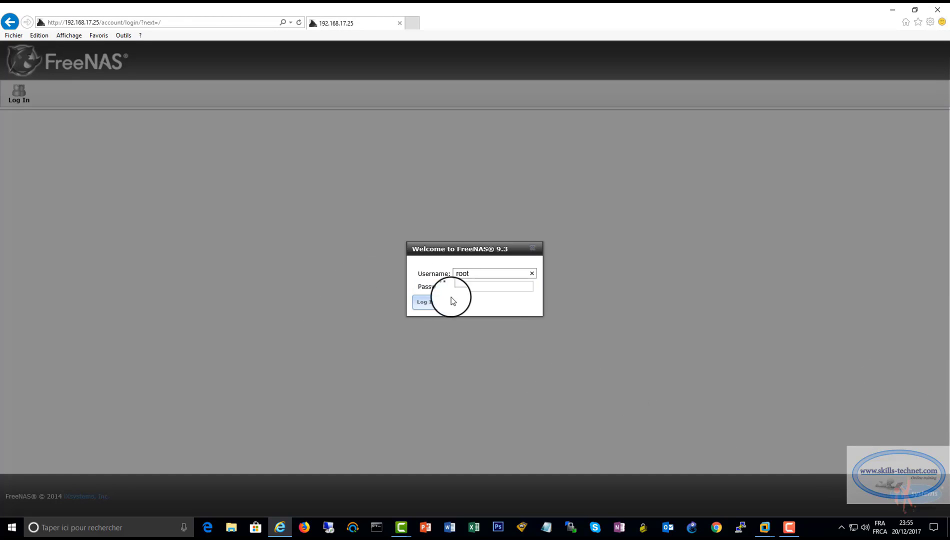
pyautogui.click(461, 287)
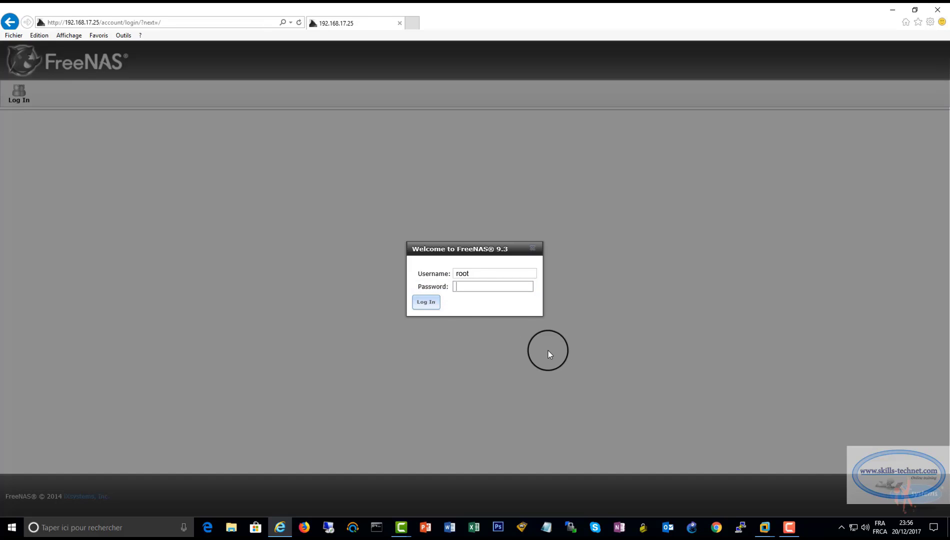
pyautogui.write('***********')
pyautogui.press('Return')
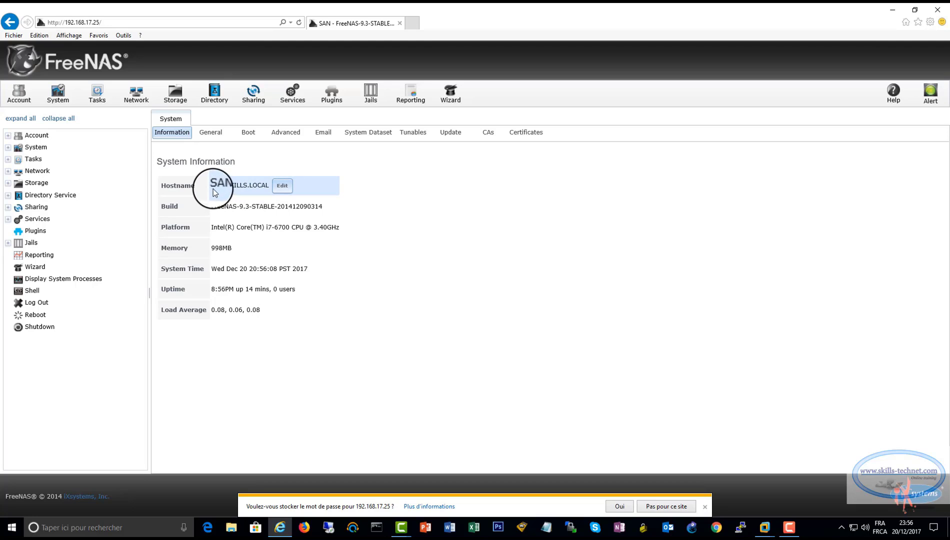
# Check the SAN.SKILLS.LOCAL hostname and review the network interfaces list
pyautogui.moveTo(269, 186); pyautogui.dragTo(212, 185)
pyautogui.click(453, 202)
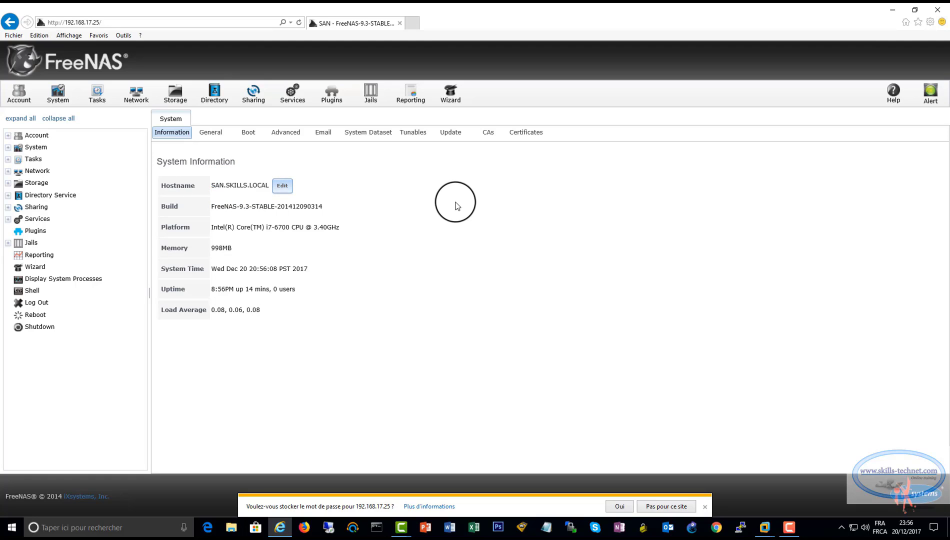
pyautogui.click(141, 103)
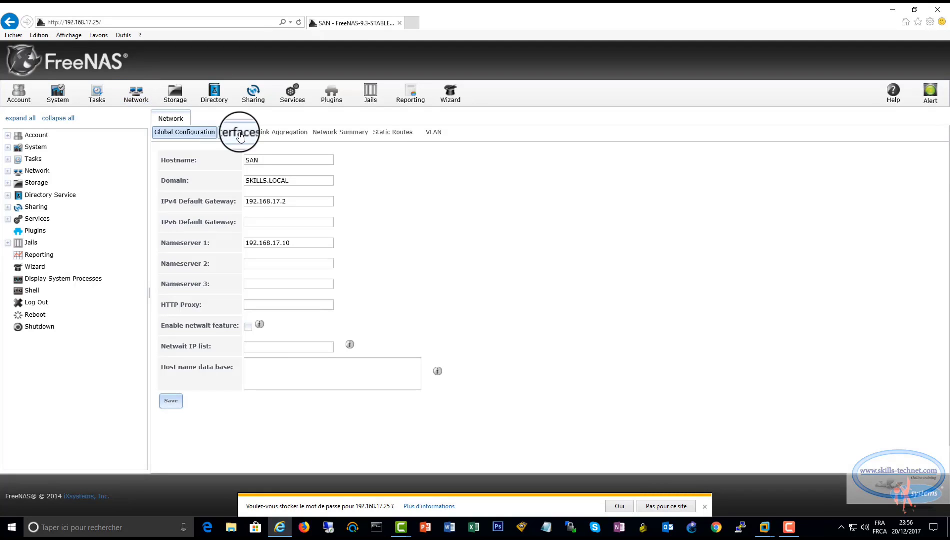
pyautogui.click(237, 133)
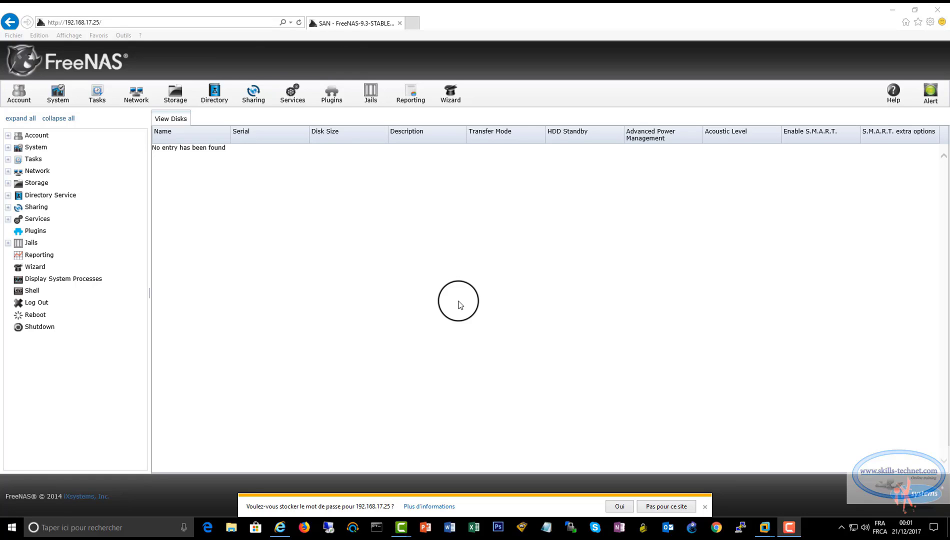
# Shut down the FreeNAS system and close the browser
pyautogui.click(35, 327)
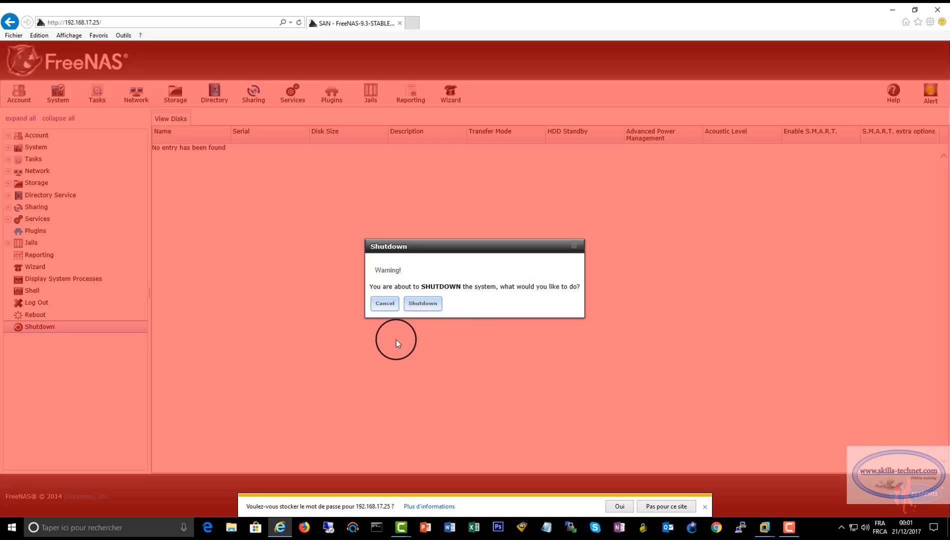
pyautogui.click(420, 305)
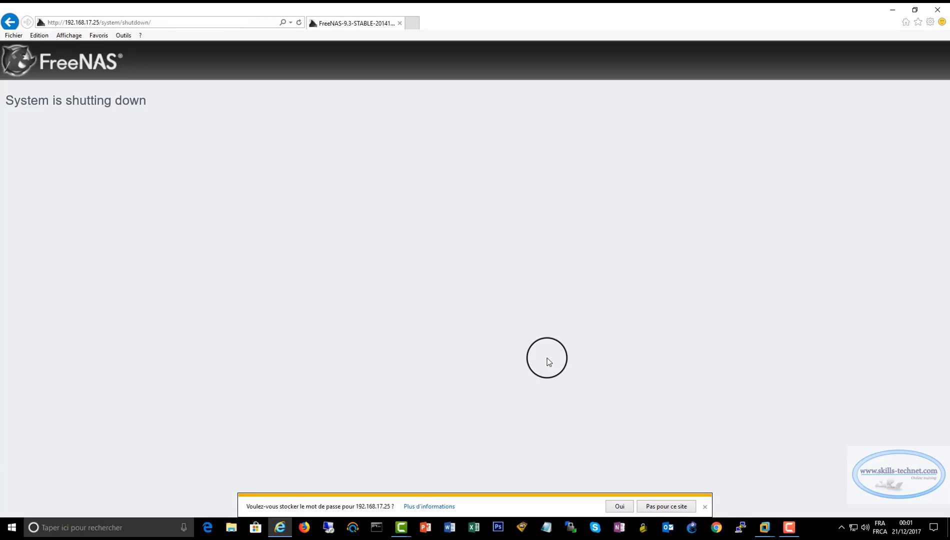
pyautogui.click(400, 23)
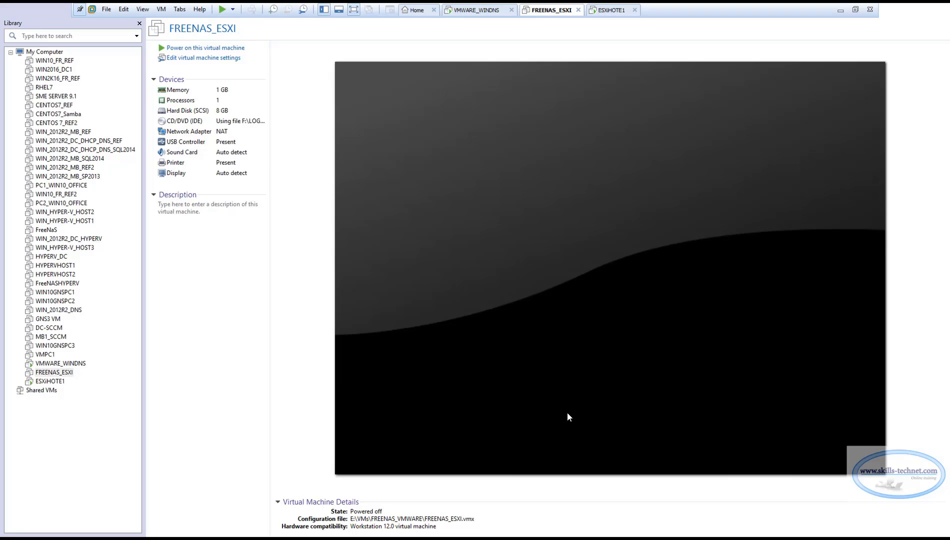
# Add a new 150 GB SCSI virtual disk, FREENAS_ESXI-0.vmdk, stored as a single file
pyautogui.click(189, 59)
pyautogui.click(344, 181)
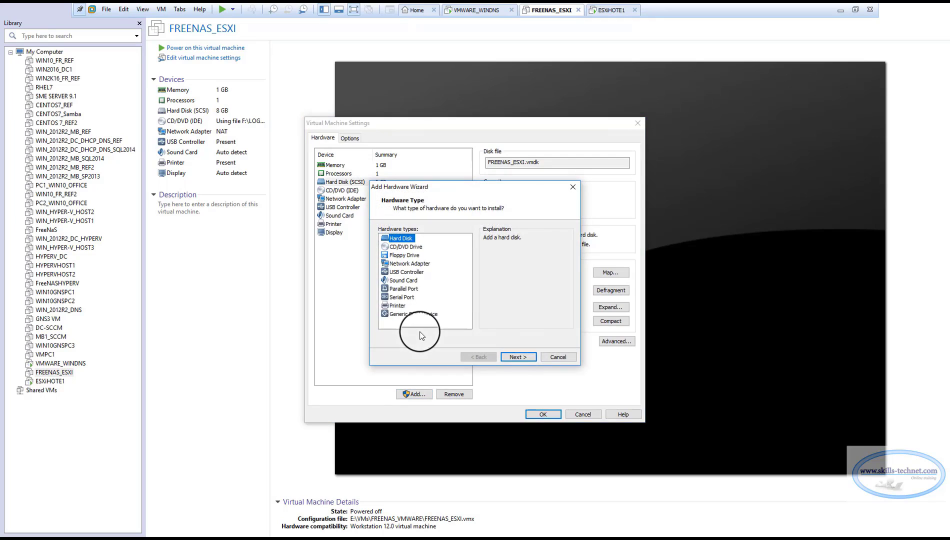
pyautogui.click(519, 356)
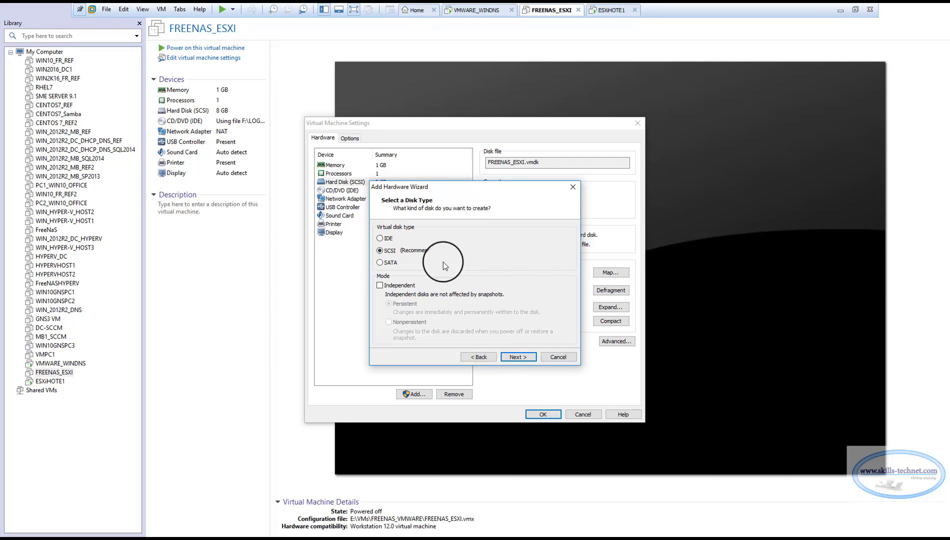
pyautogui.click(518, 357)
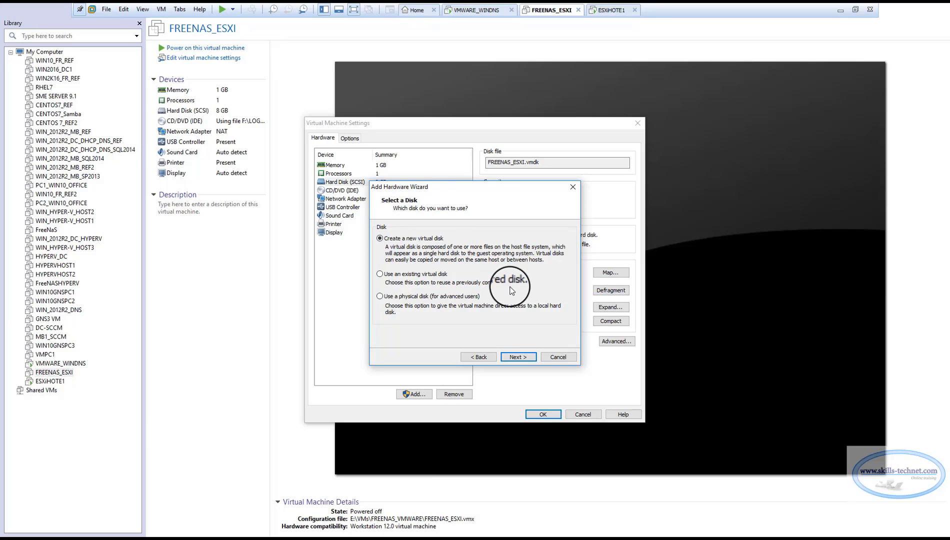
pyautogui.click(519, 359)
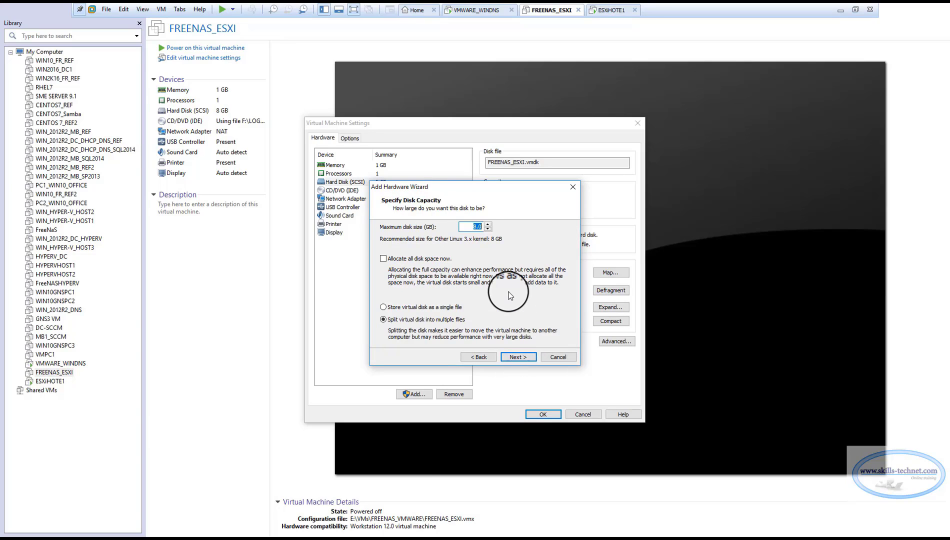
pyautogui.moveTo(477, 227); pyautogui.dragTo(457, 226)
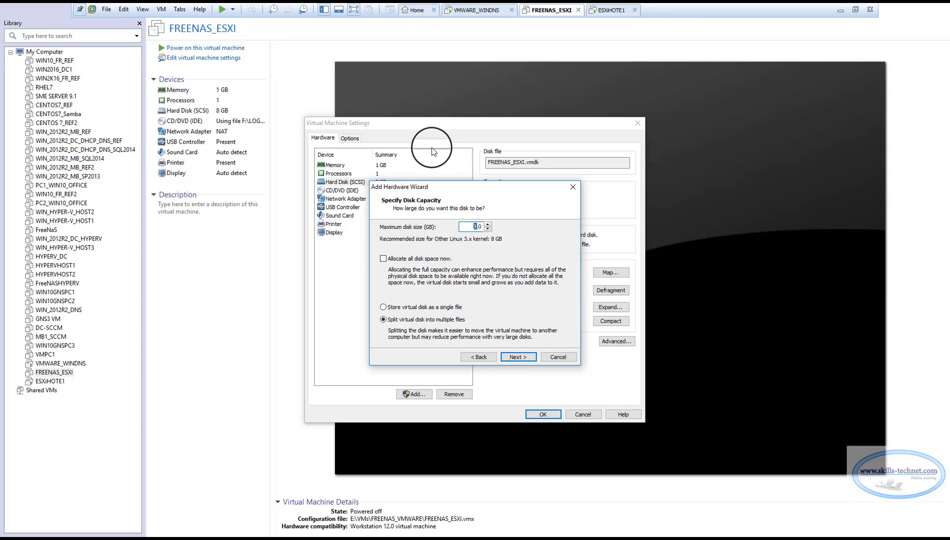
pyautogui.write('150')
pyautogui.click(383, 307)
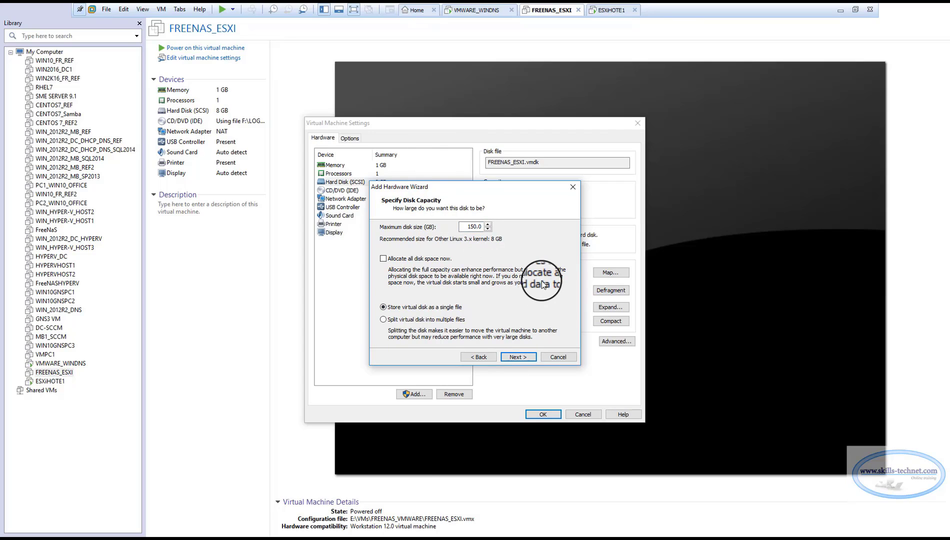
pyautogui.click(522, 356)
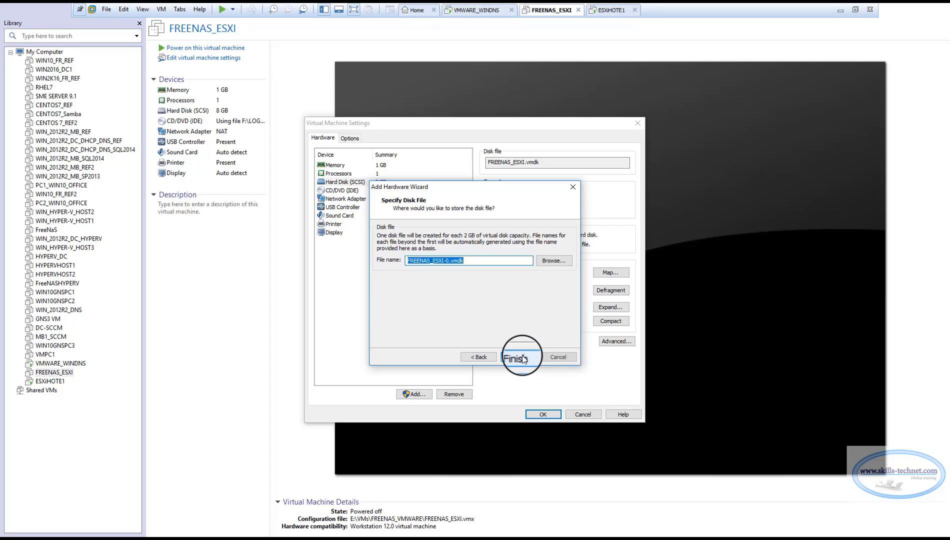
pyautogui.click(521, 356)
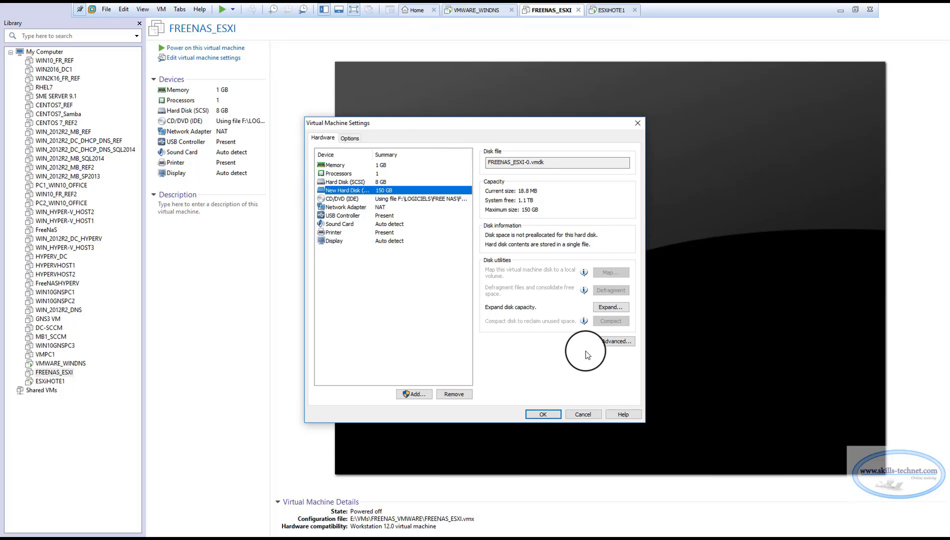
# Add another new 150 GB SCSI virtual disk stored as a single file
pyautogui.click(425, 394)
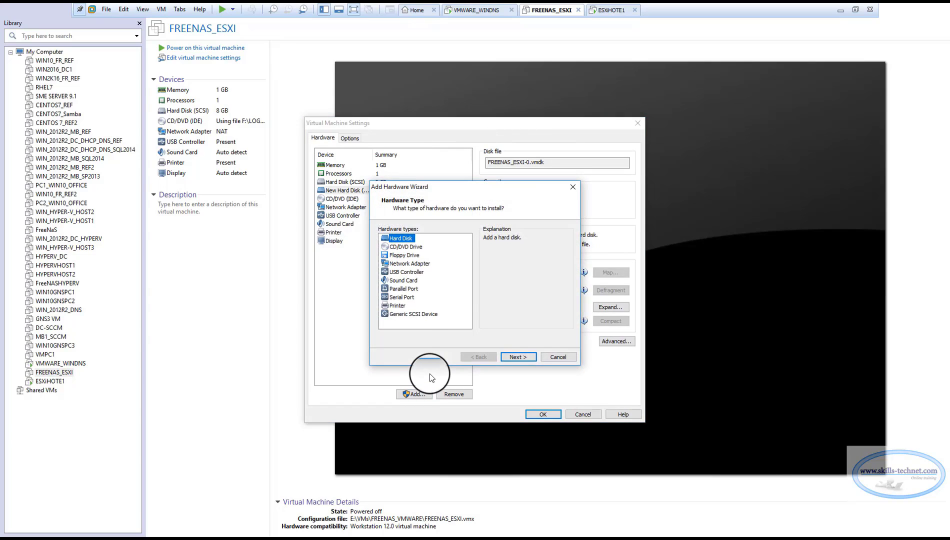
pyautogui.click(523, 358)
pyautogui.click(523, 357)
pyautogui.click(523, 358)
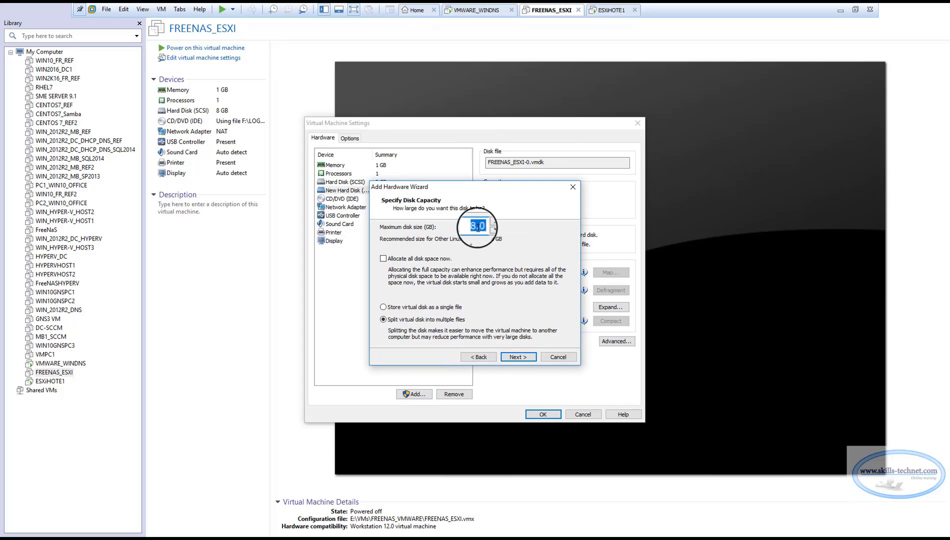
pyautogui.moveTo(479, 227); pyautogui.dragTo(453, 226)
pyautogui.write('150')
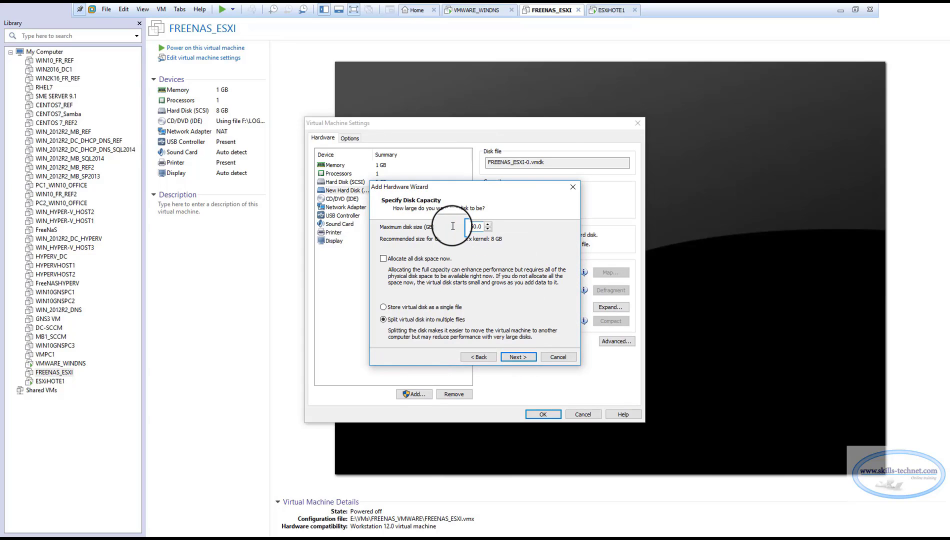
pyautogui.click(444, 307)
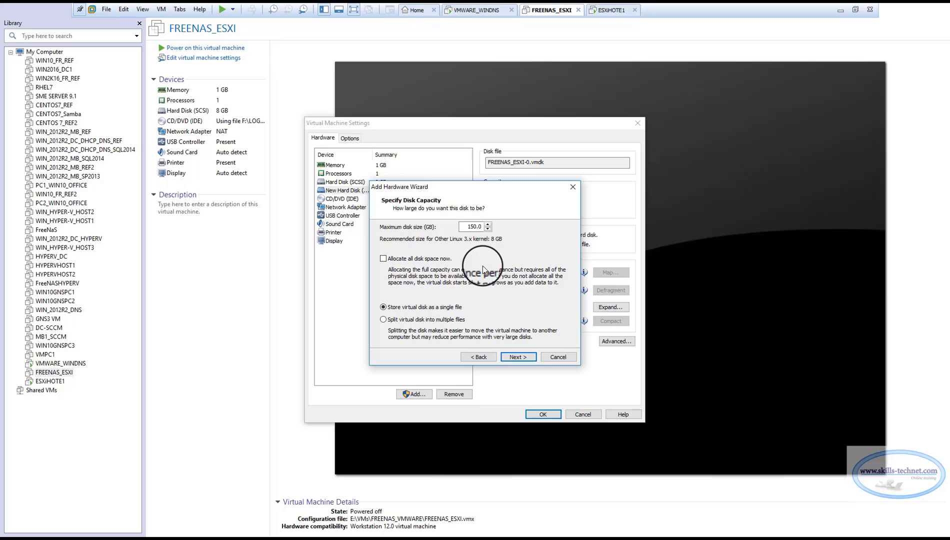
pyautogui.click(520, 357)
pyautogui.click(523, 358)
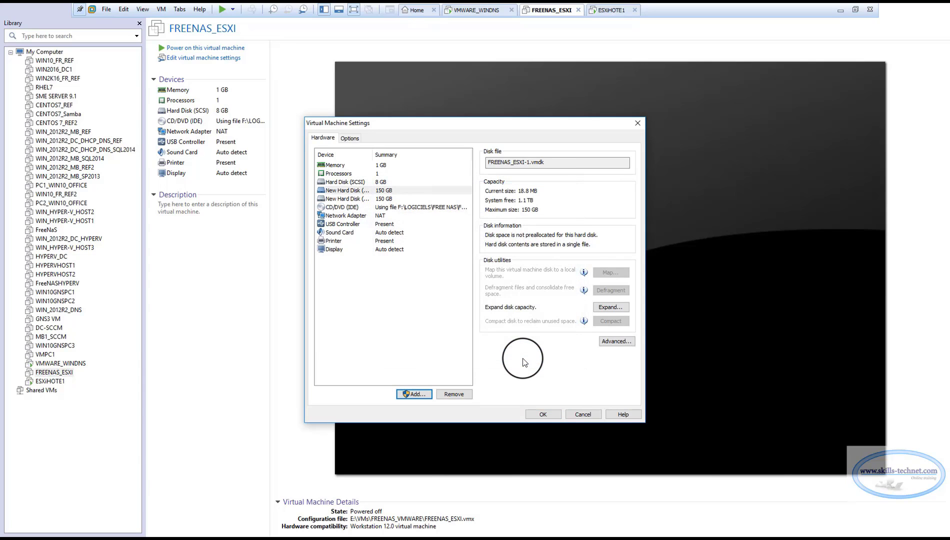
# Review Hard Disks 2 and 3, the 8 GB system disk and Memory, then save the settings
pyautogui.click(357, 198)
pyautogui.click(360, 191)
pyautogui.click(358, 183)
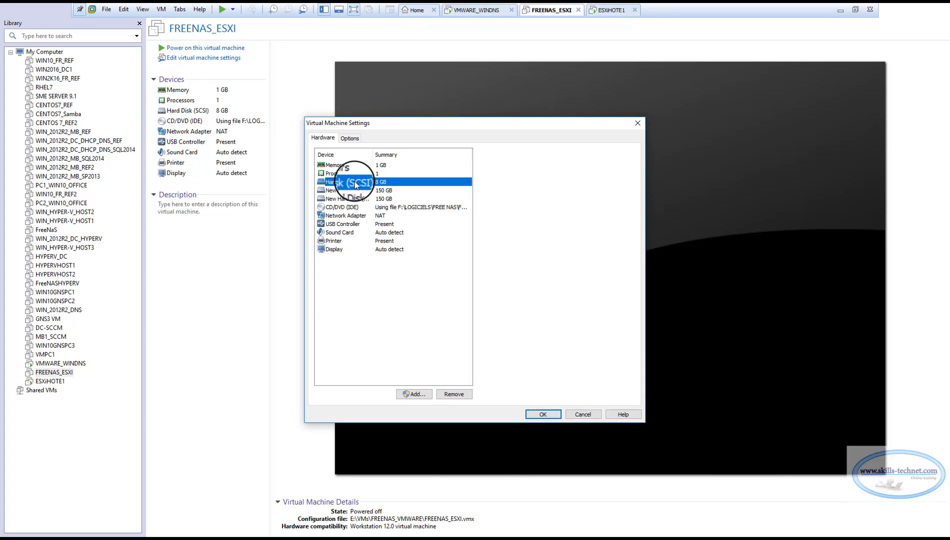
pyautogui.click(368, 165)
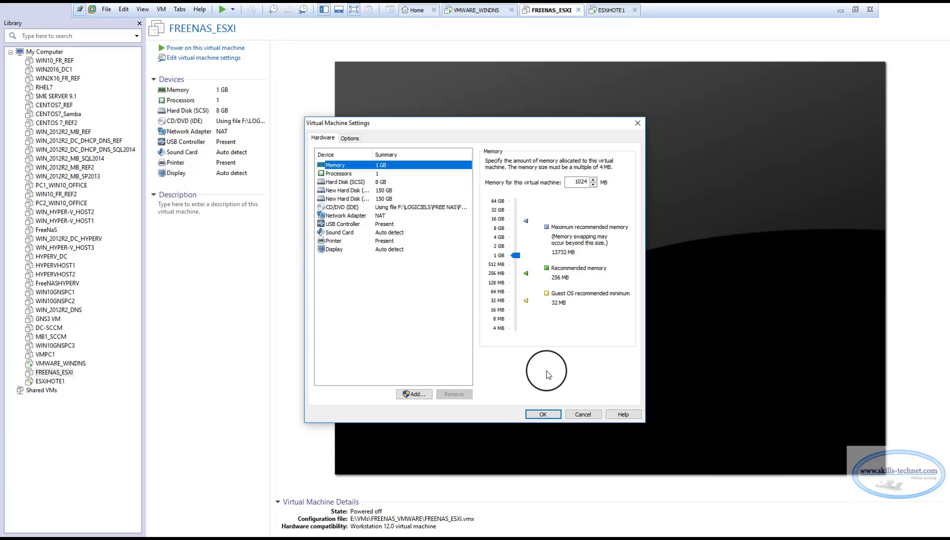
pyautogui.click(544, 414)
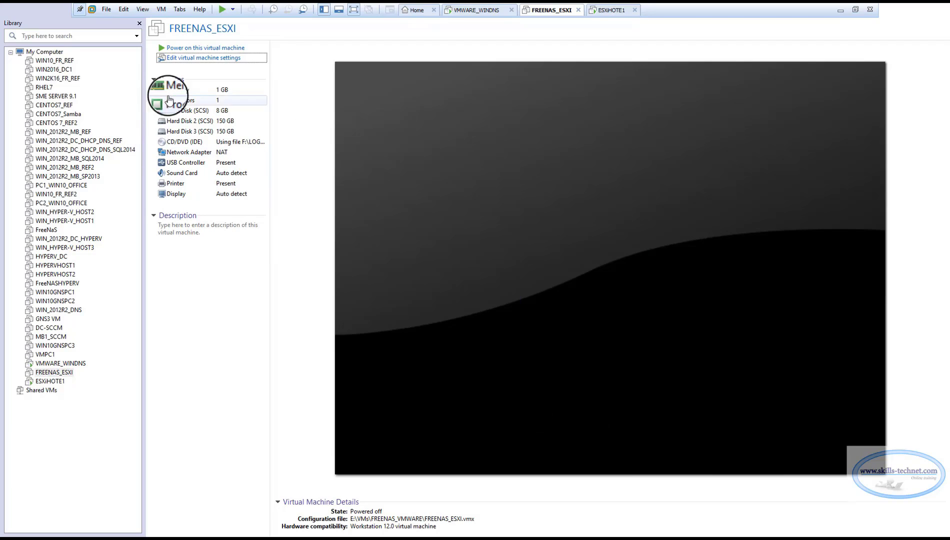
# Power on FREENAS_ESXI with Ctrl+B and boot the default FreeNAS GRUB entry
pyautogui.hotkey('ctrl', 'b')
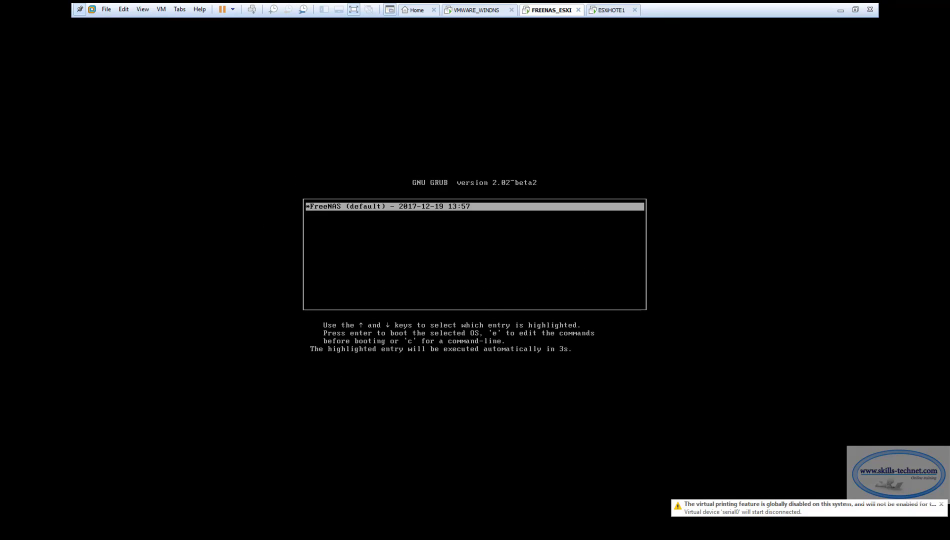
pyautogui.press('Return')
pyautogui.press('Return')
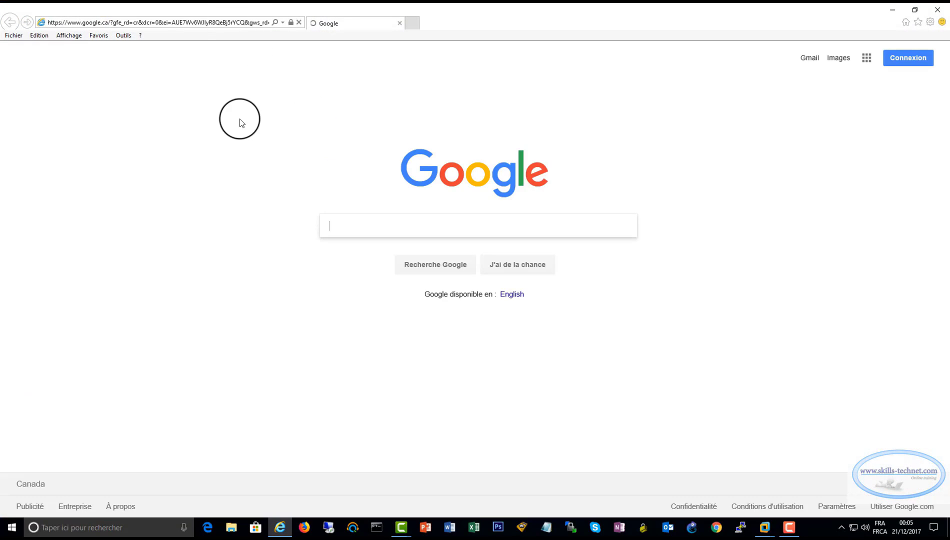
# Browse to 192.168.17.25 and log in to FreeNAS as root with the account password
pyautogui.write('192.16')
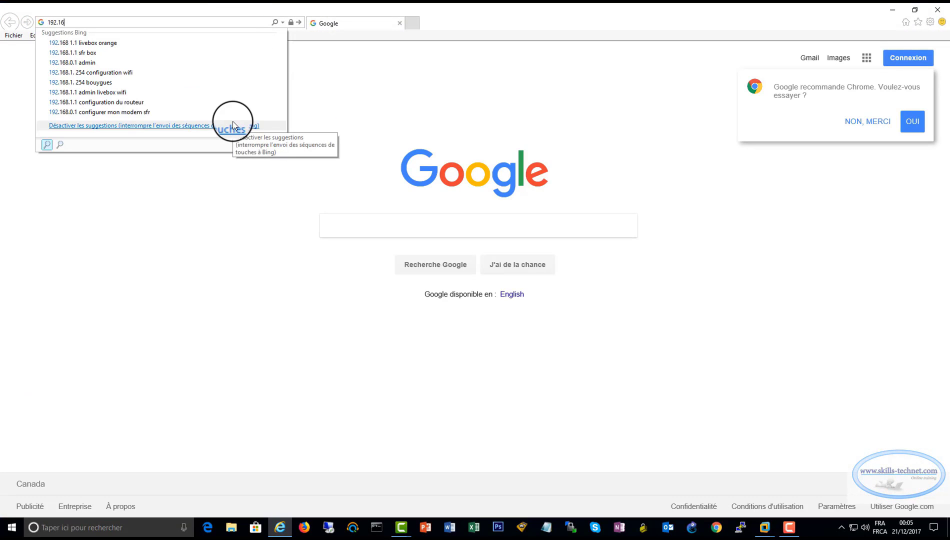
pyautogui.write('8.17.25')
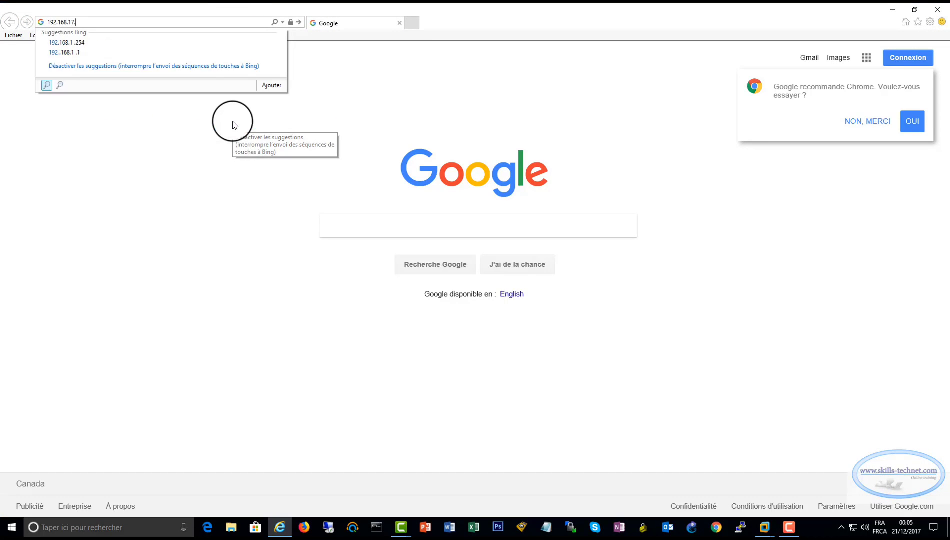
pyautogui.press('Return')
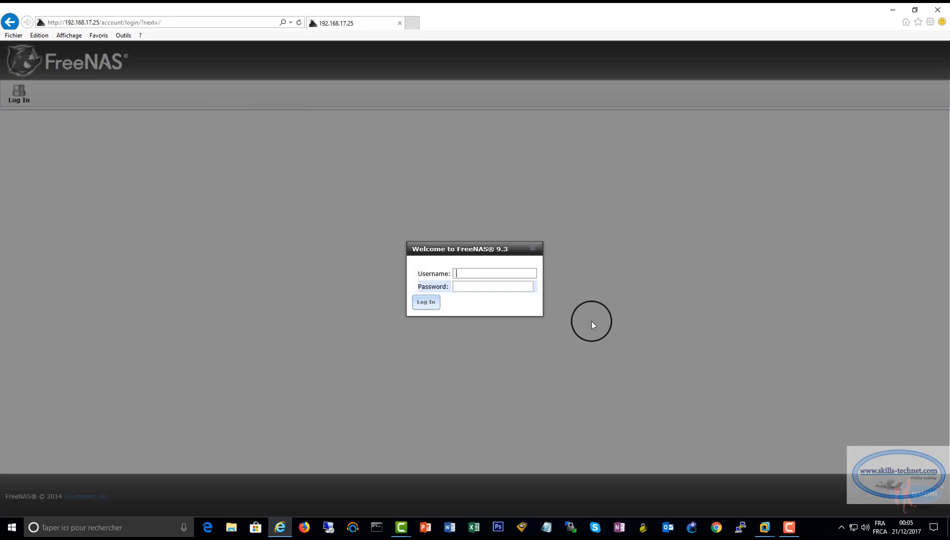
pyautogui.click(499, 272)
pyautogui.write('root')
pyautogui.click(488, 287)
pyautogui.write('••••••')
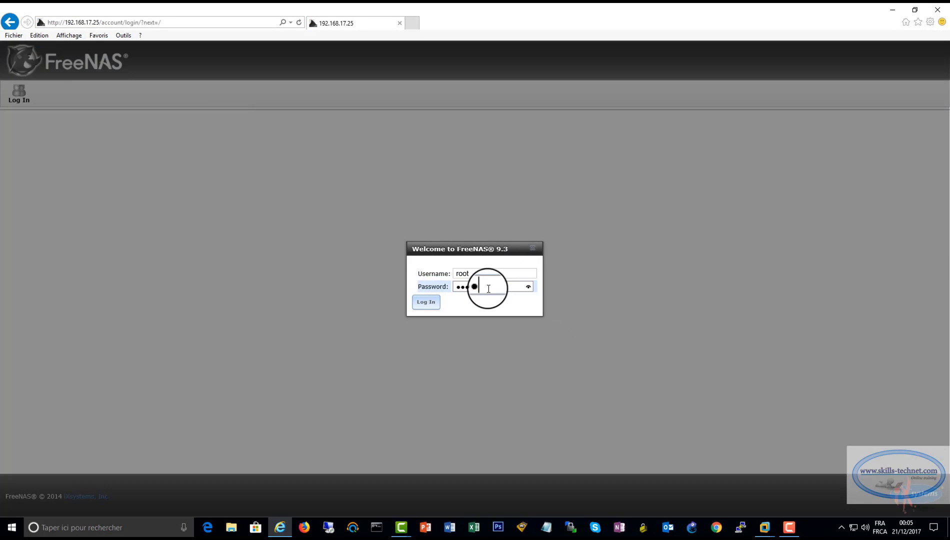
pyautogui.write('•••')
pyautogui.press('Return')
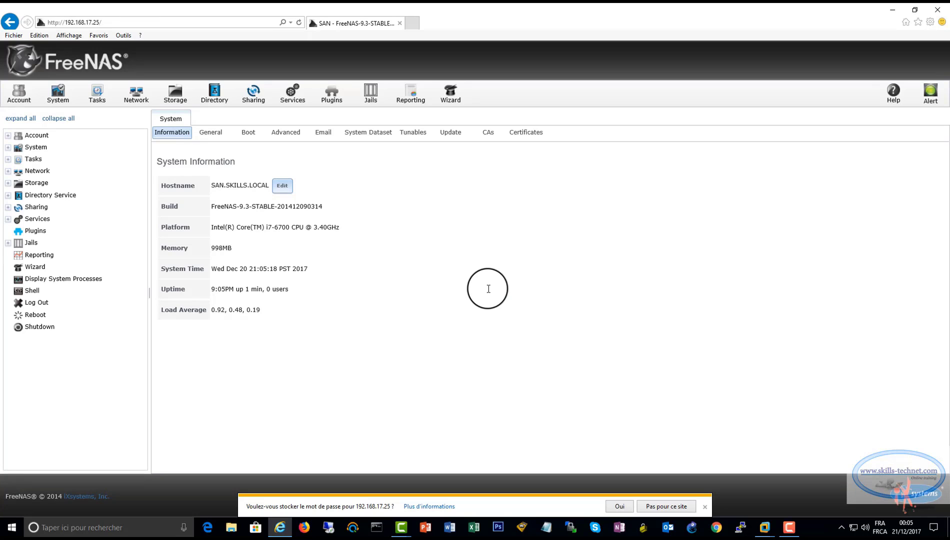
# Open Storage > View Disks to see da1 and da2 at 161.1 GB each
pyautogui.click(175, 93)
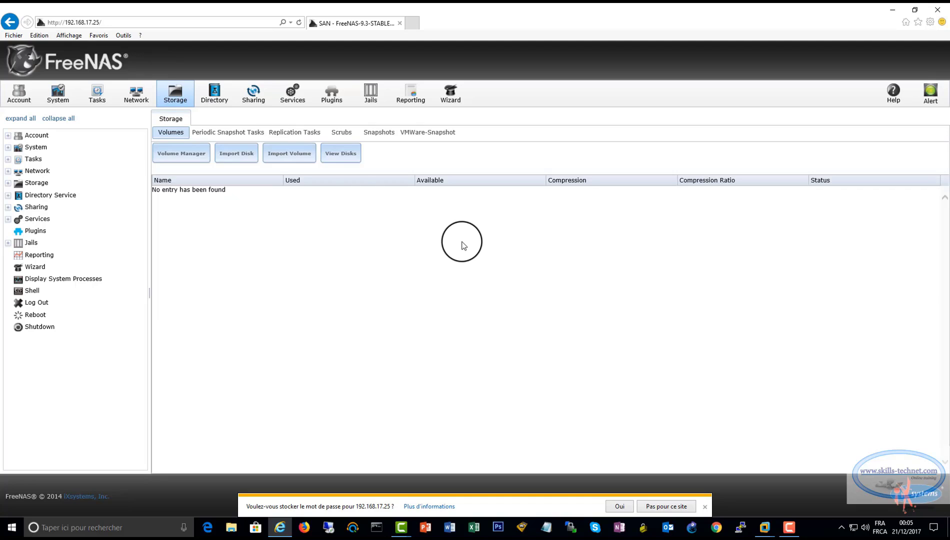
pyautogui.click(340, 153)
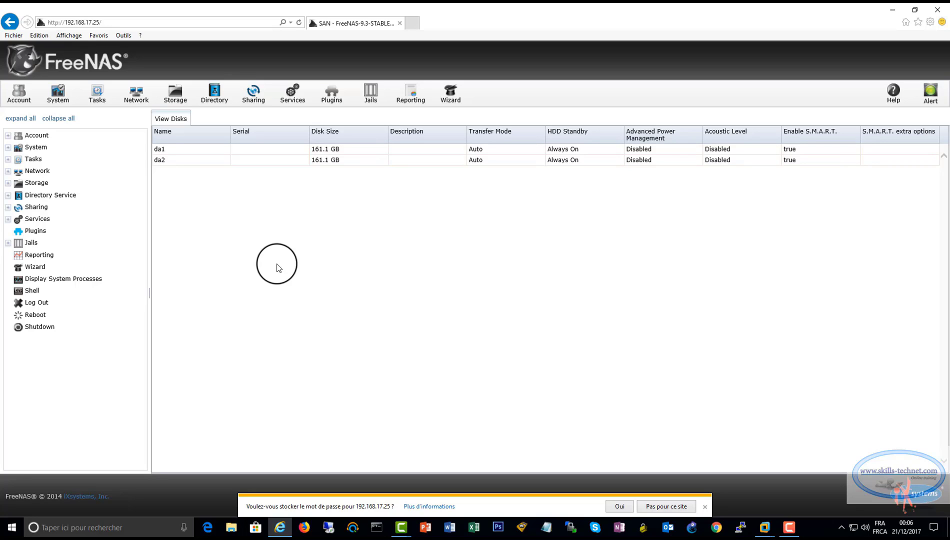
# Create volume DATASTORE1 on disk da1 through Volume Manager's manual setup
pyautogui.click(8, 183)
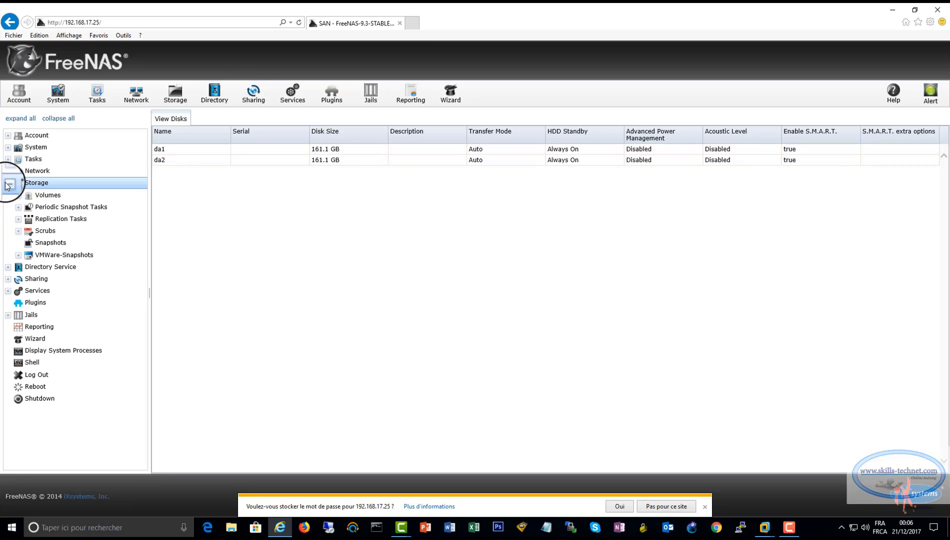
pyautogui.click(18, 195)
pyautogui.click(64, 207)
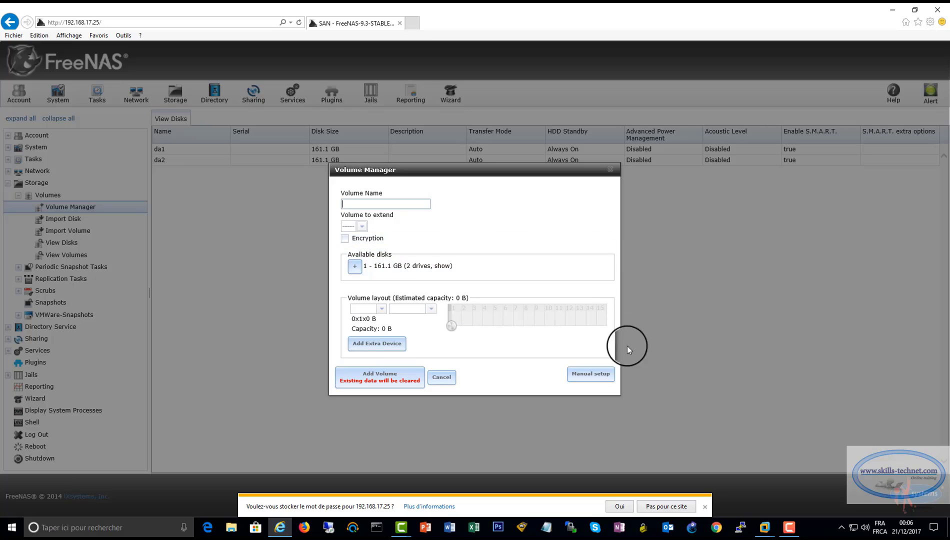
pyautogui.click(579, 373)
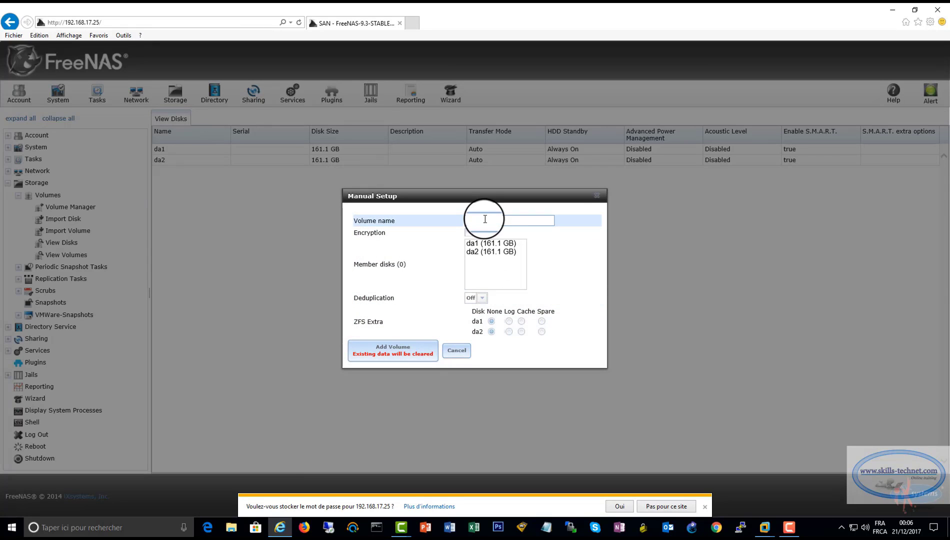
pyautogui.write('TASTORE1')
pyautogui.click(488, 244)
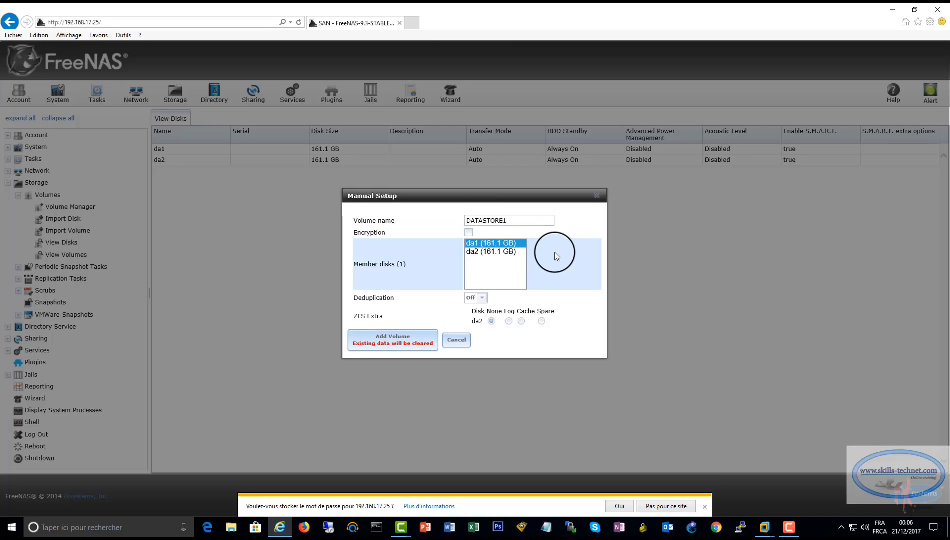
pyautogui.click(397, 343)
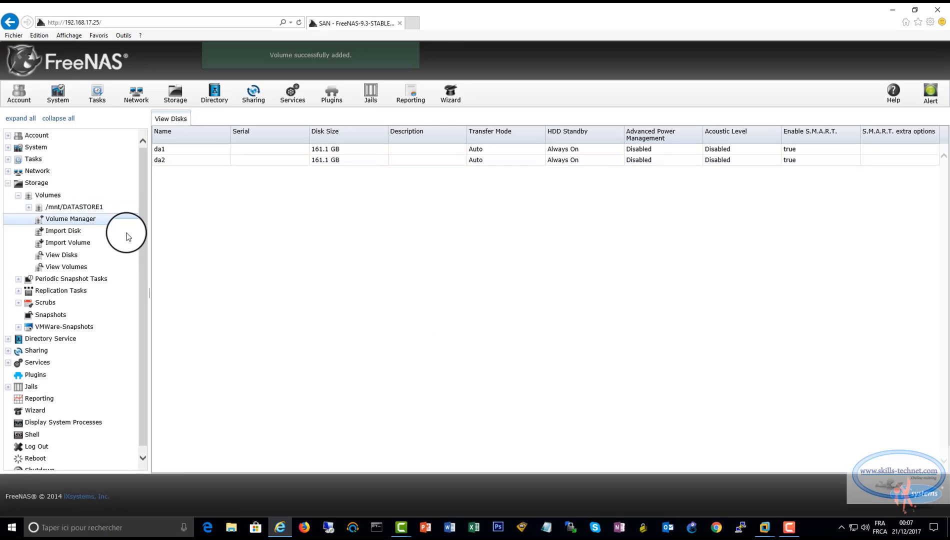
pyautogui.click(75, 207)
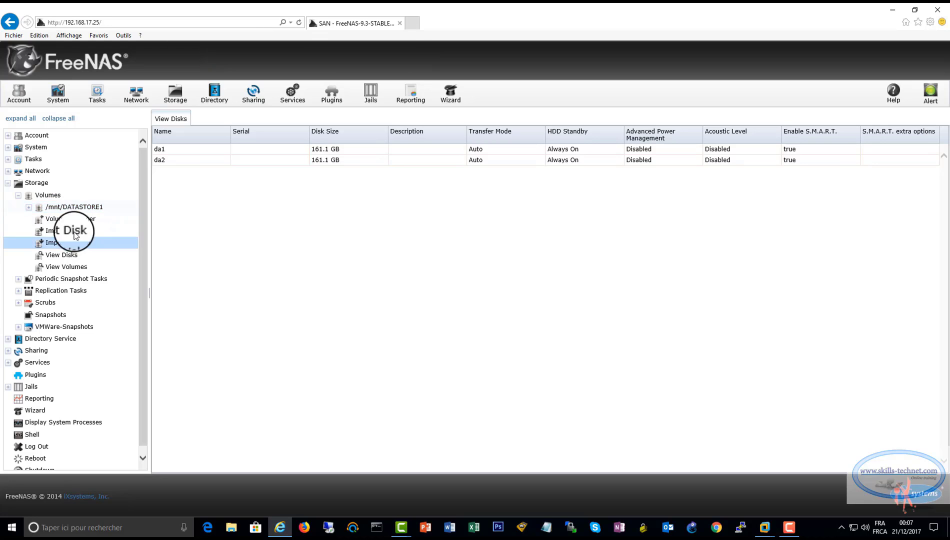
# Create volume DATASTORE2 on disk da2 through Volume Manager's manual setup
pyautogui.click(73, 218)
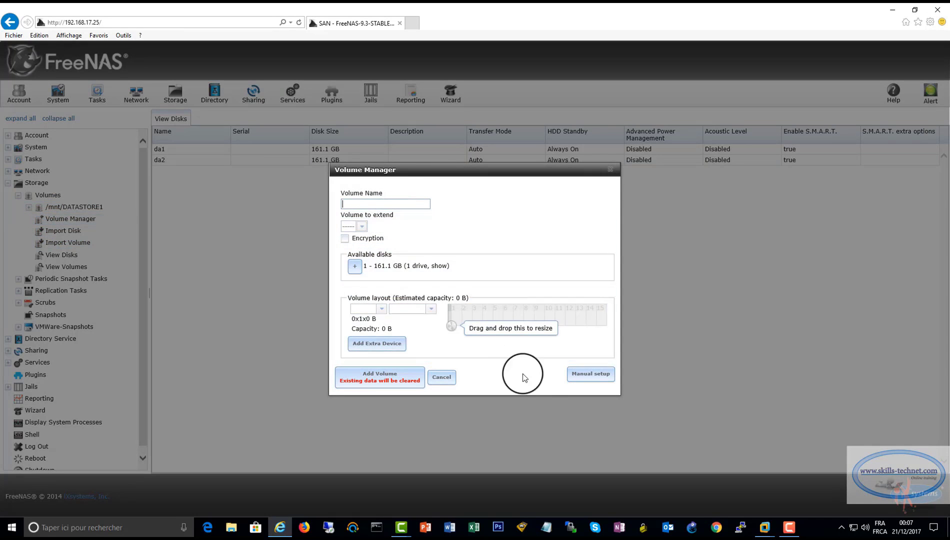
pyautogui.click(572, 375)
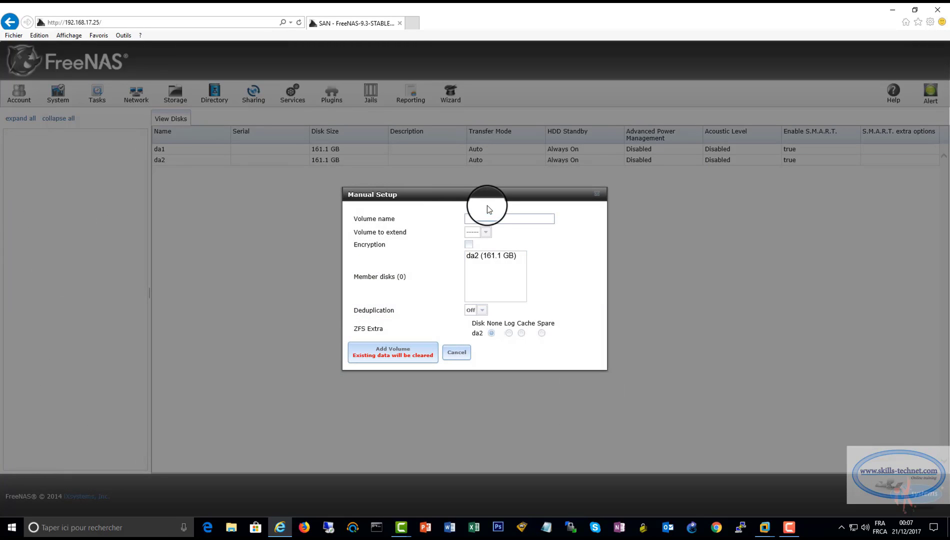
pyautogui.write('DA')
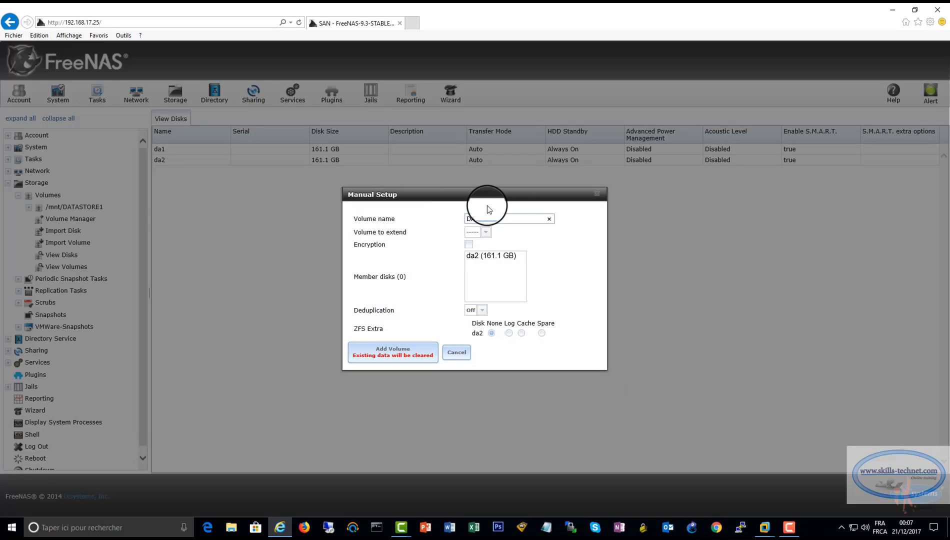
pyautogui.write('TASTORE2')
pyautogui.click(489, 256)
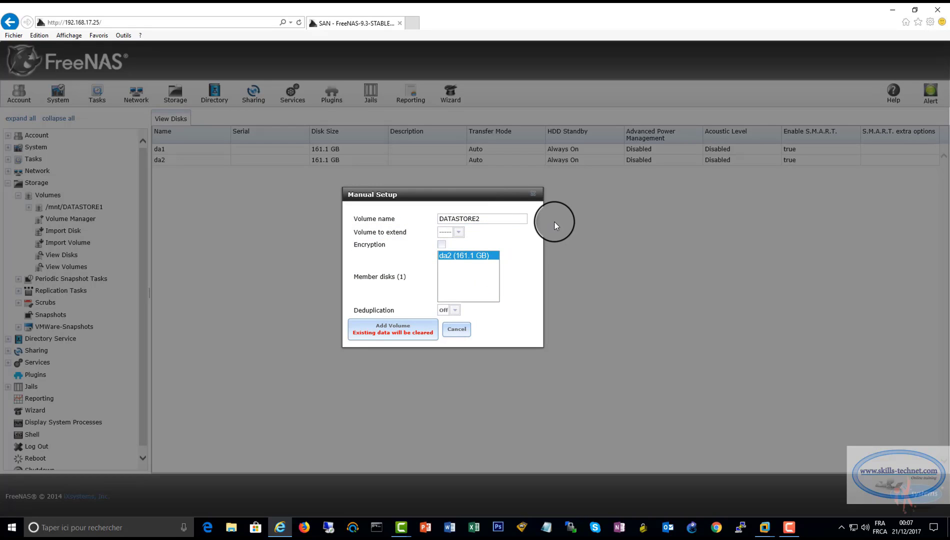
pyautogui.click(400, 334)
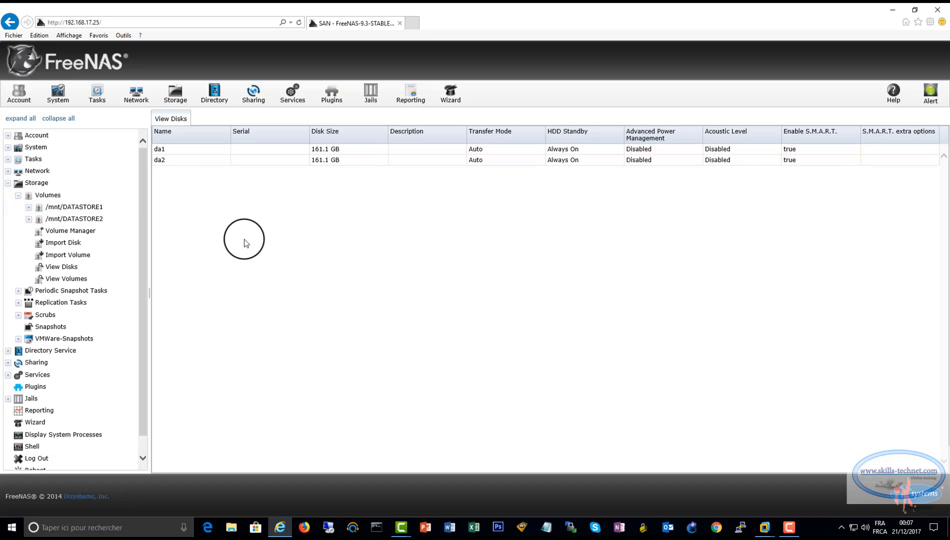
# Apply default permissions (owner root, group wheel, Unix) to /mnt/DATASTORE1 and /mnt/DATASTORE2
pyautogui.click(29, 207)
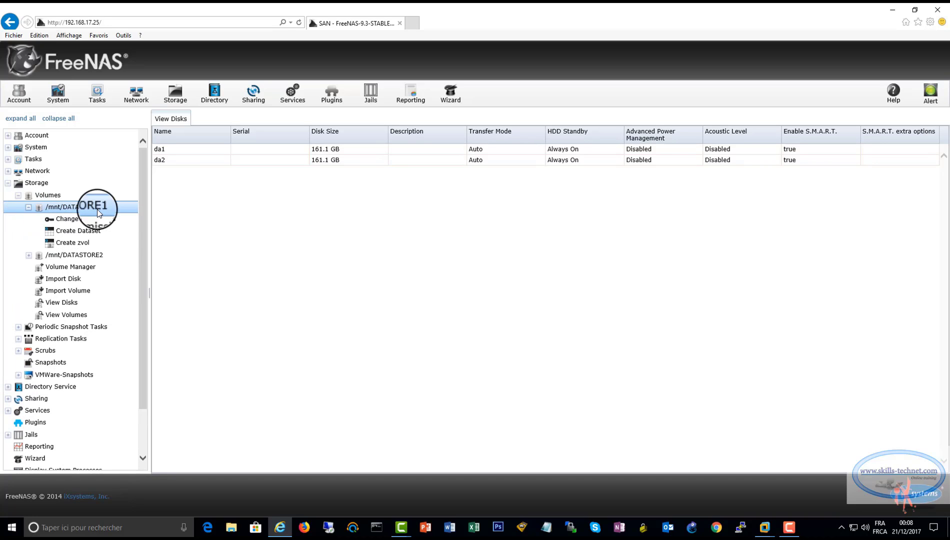
pyautogui.click(81, 220)
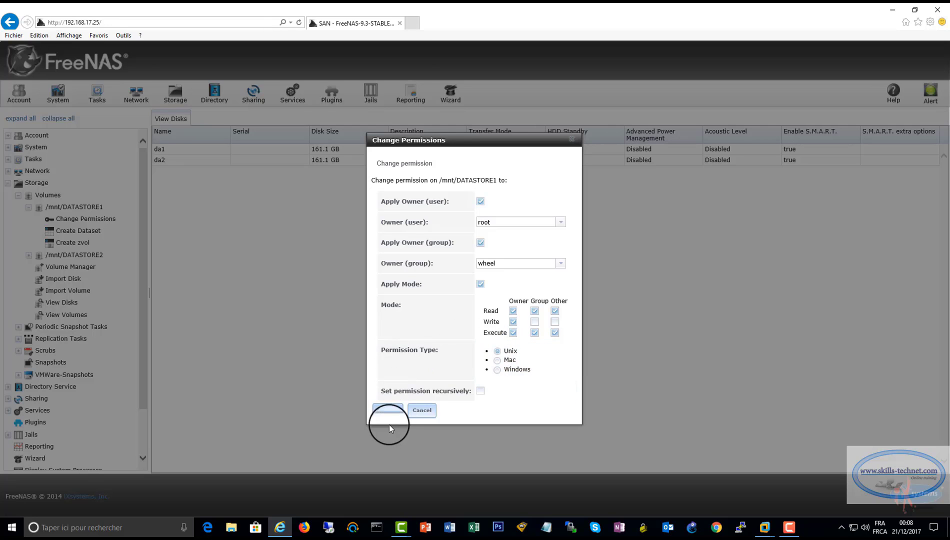
pyautogui.click(389, 410)
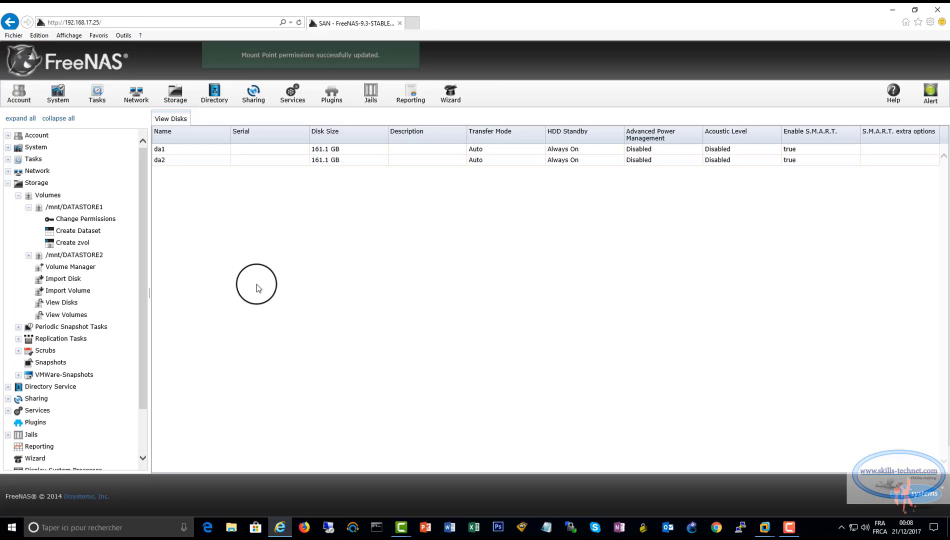
pyautogui.click(28, 254)
pyautogui.click(78, 270)
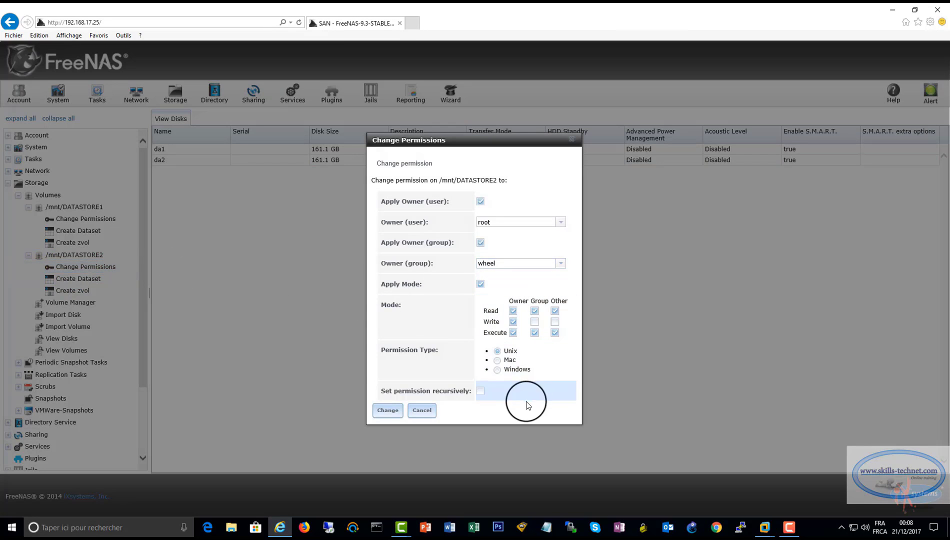
pyautogui.click(388, 410)
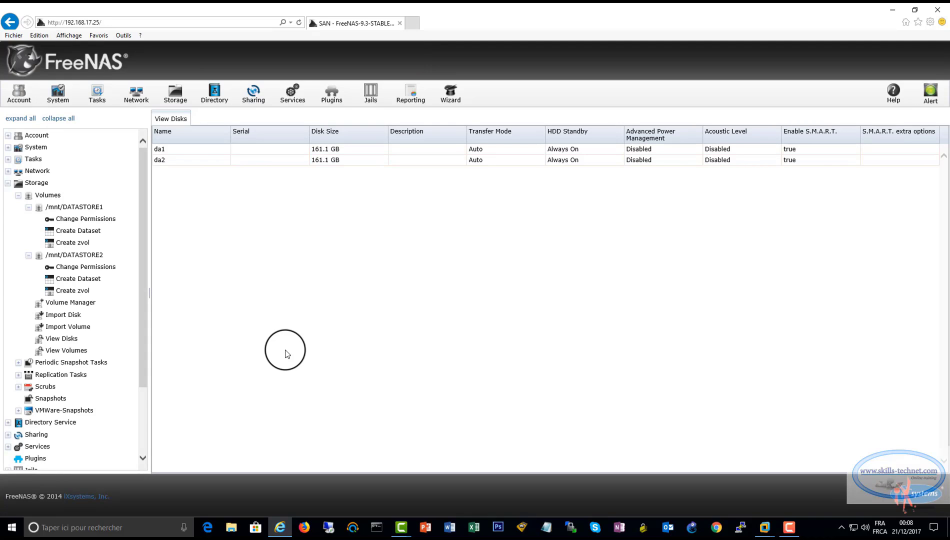
# Start a new iSCSI portal on 0.0.0.0:3260 with the comment 'STOREGE'
pyautogui.click(8, 184)
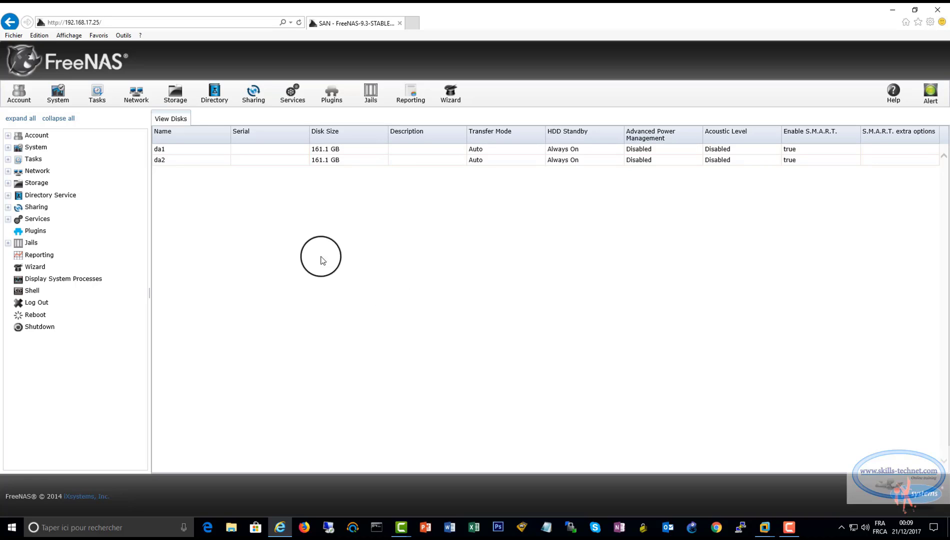
pyautogui.click(8, 220)
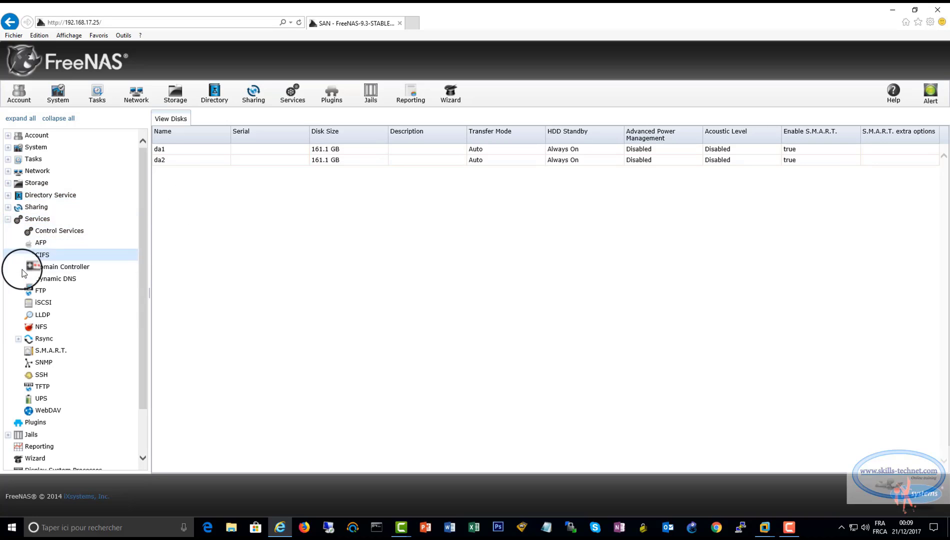
pyautogui.scroll(-2, 57, 322)
pyautogui.click(30, 251)
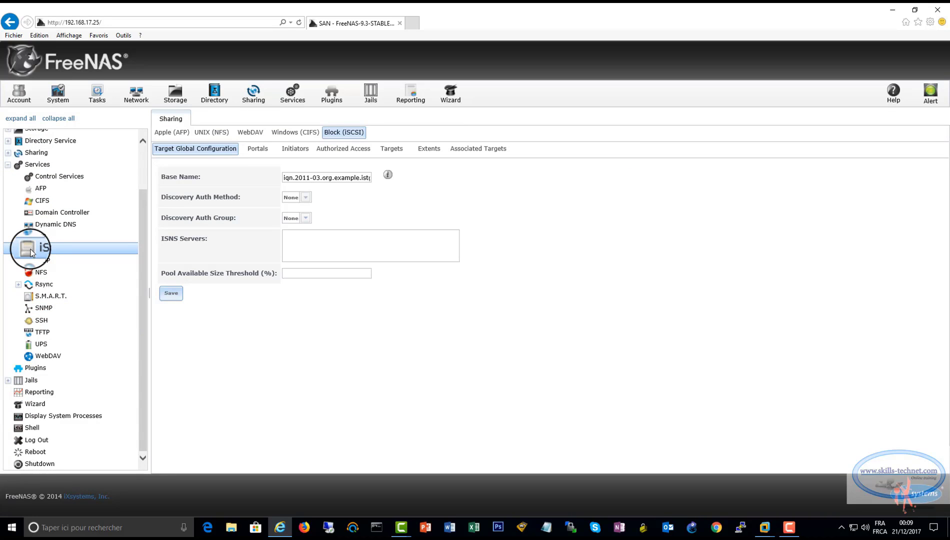
pyautogui.click(258, 148)
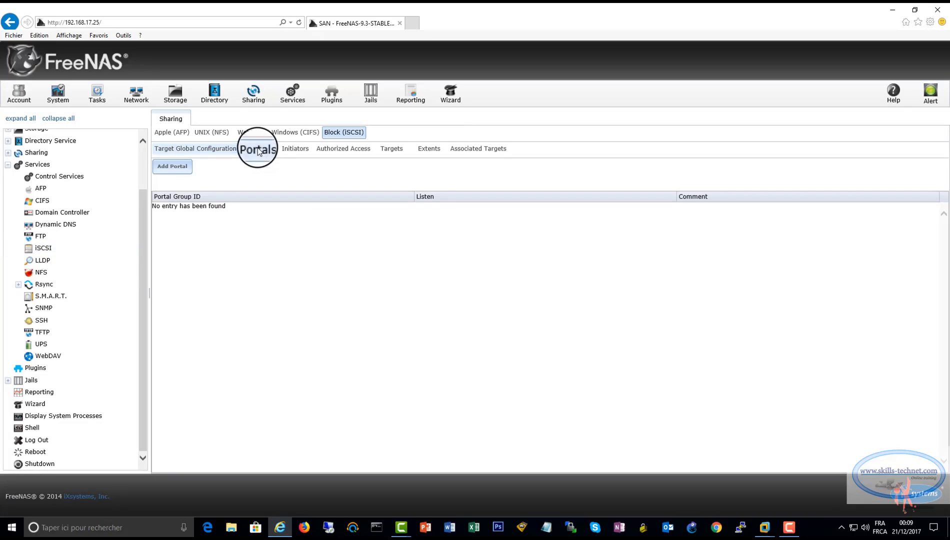
pyautogui.click(173, 170)
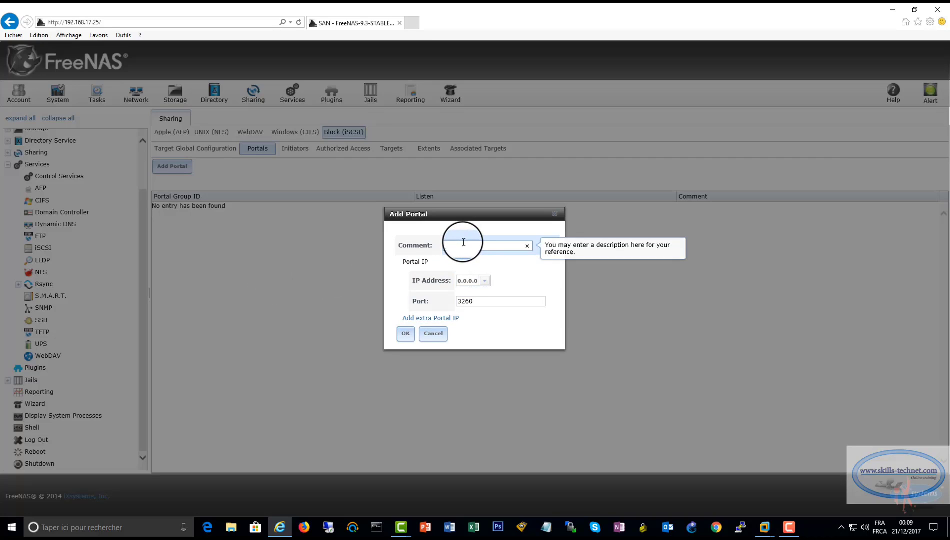
pyautogui.write('STORE')
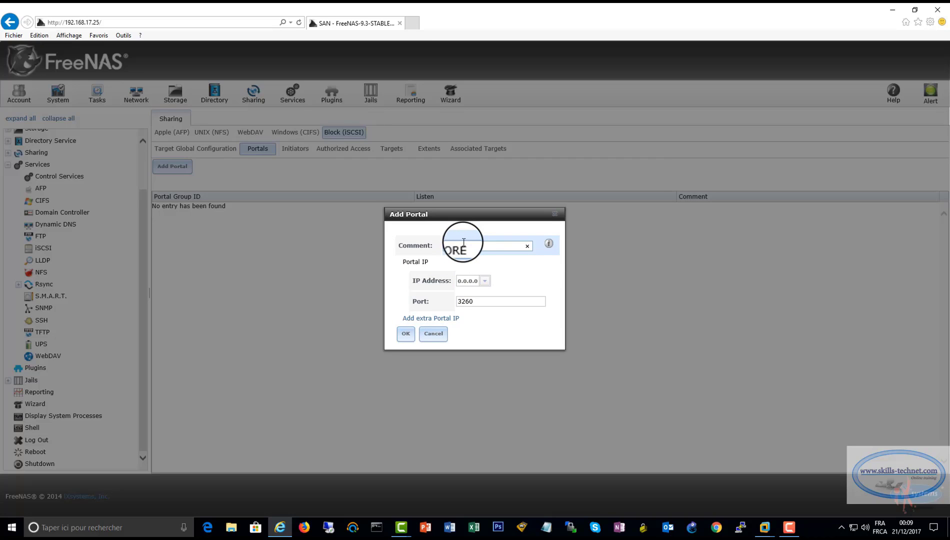
pyautogui.write('GE')
# Save the STORAGE portal and add initiator group 1 allowing ALL initiators and networks
pyautogui.click(403, 332)
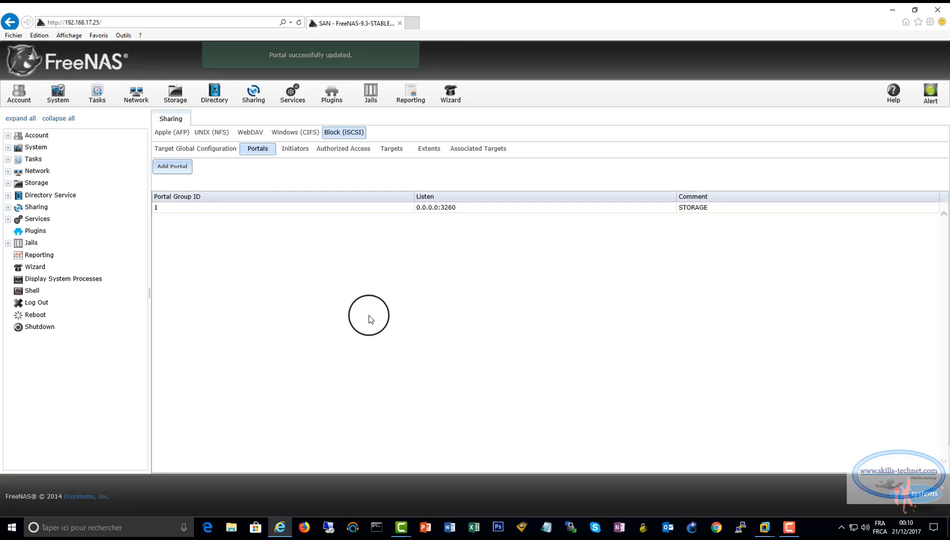
pyautogui.click(295, 148)
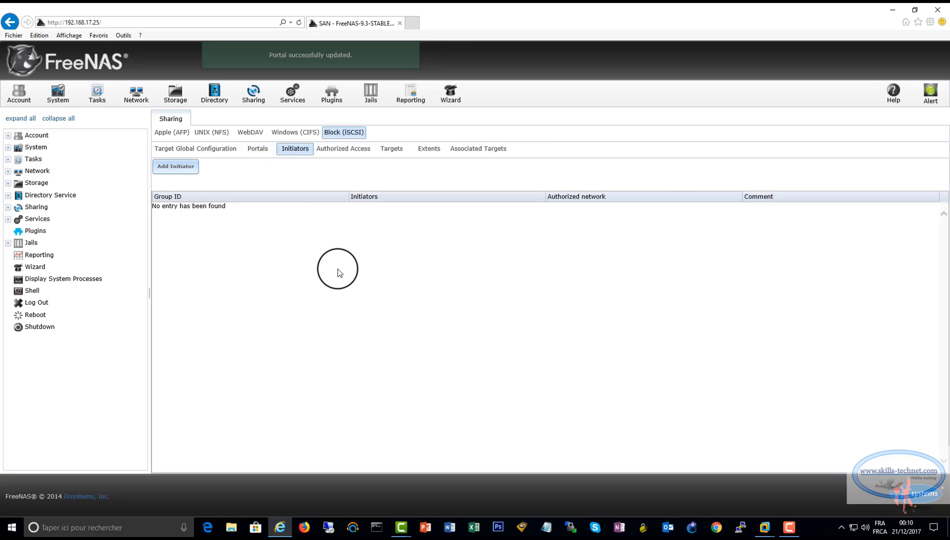
pyautogui.click(176, 167)
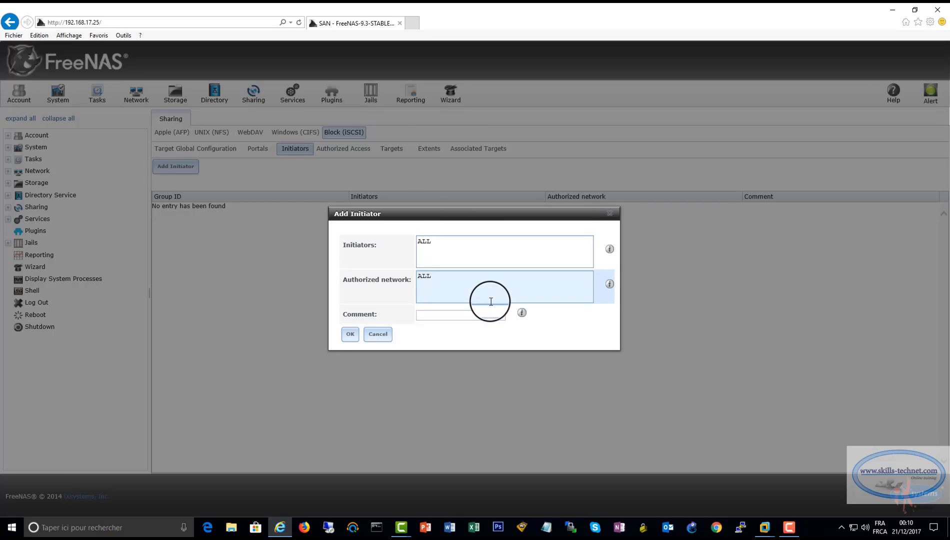
pyautogui.click(350, 334)
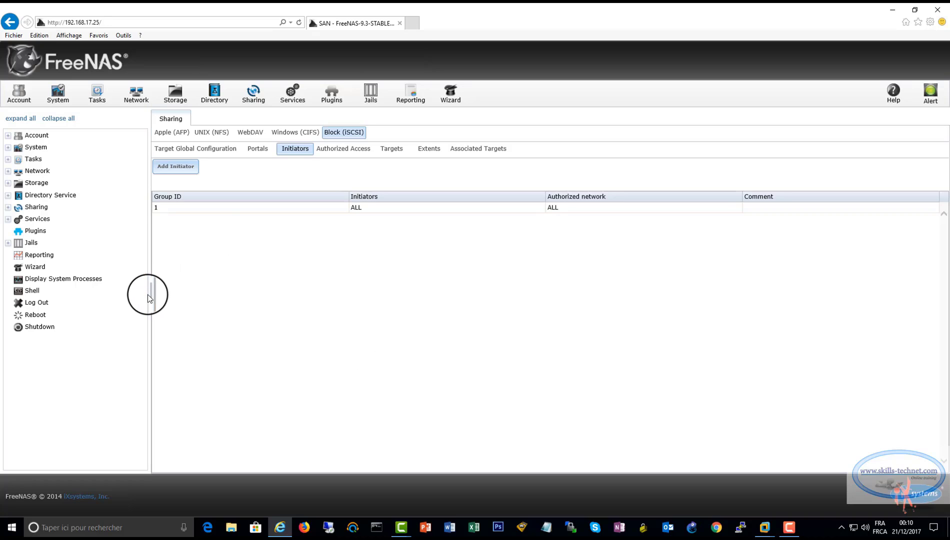
pyautogui.moveTo(149, 295); pyautogui.dragTo(133, 293)
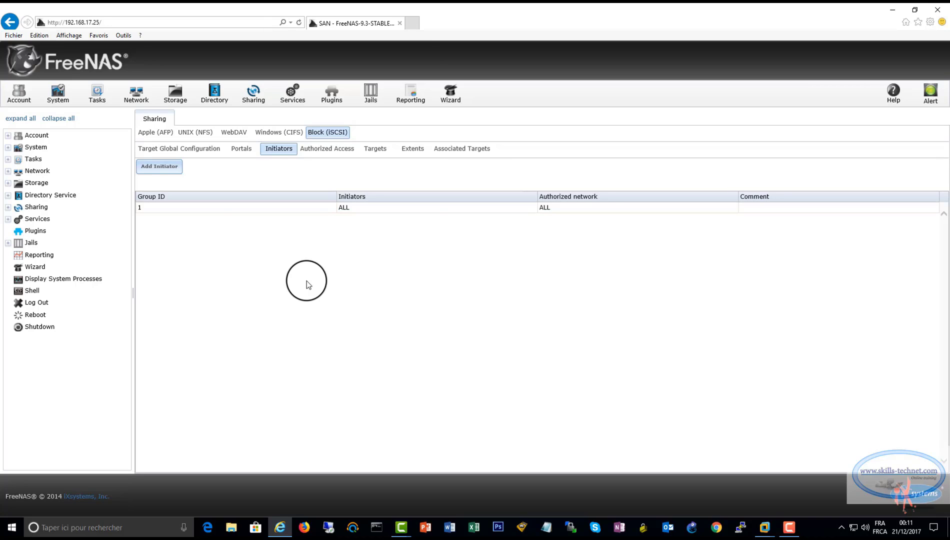
# Start a new iSCSI extent and name it DATASTORE1
pyautogui.click(412, 149)
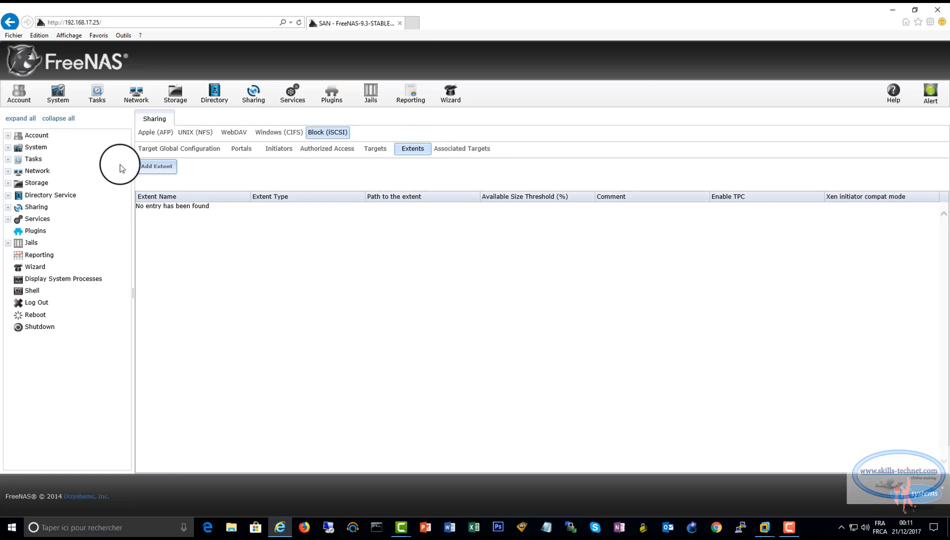
pyautogui.click(156, 166)
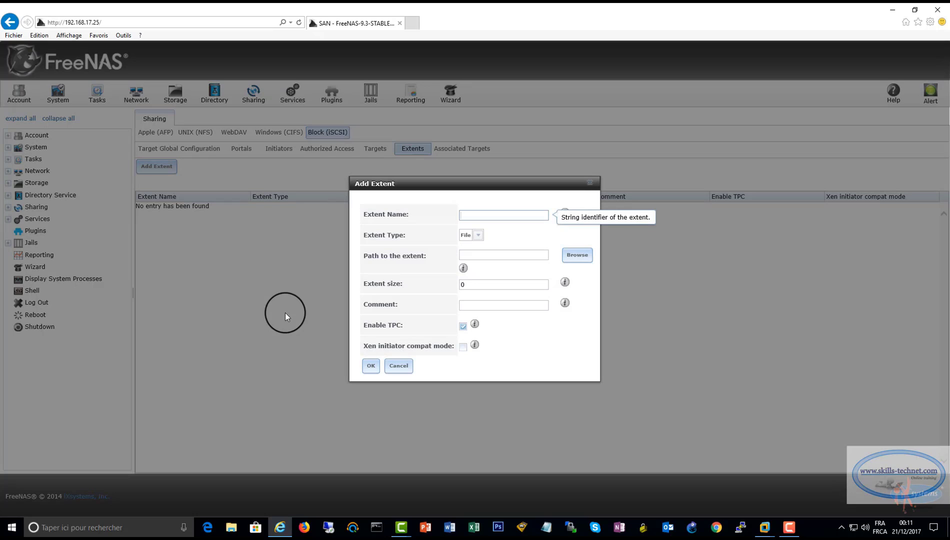
pyautogui.click(468, 216)
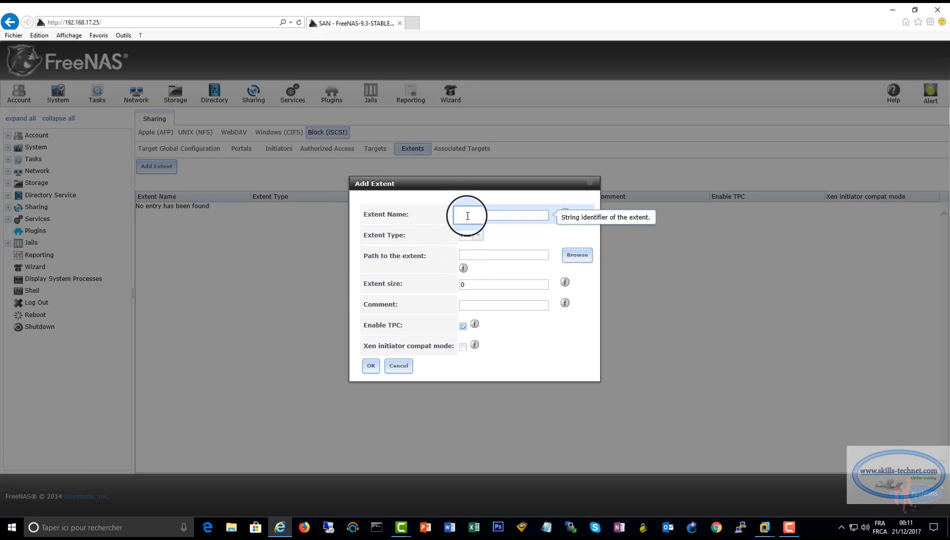
pyautogui.write('DA')
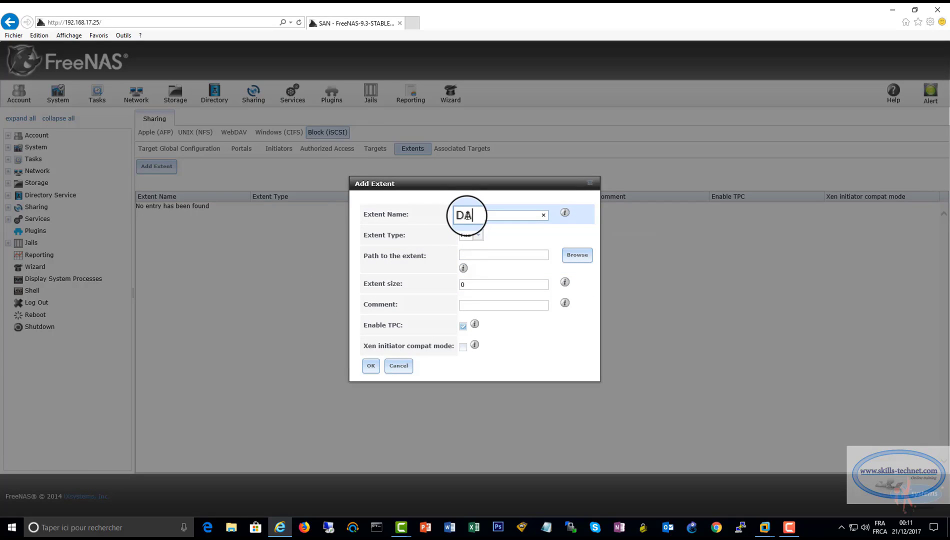
pyautogui.write('TASTOREE')
pyautogui.press('BackSpace')
pyautogui.write('1')
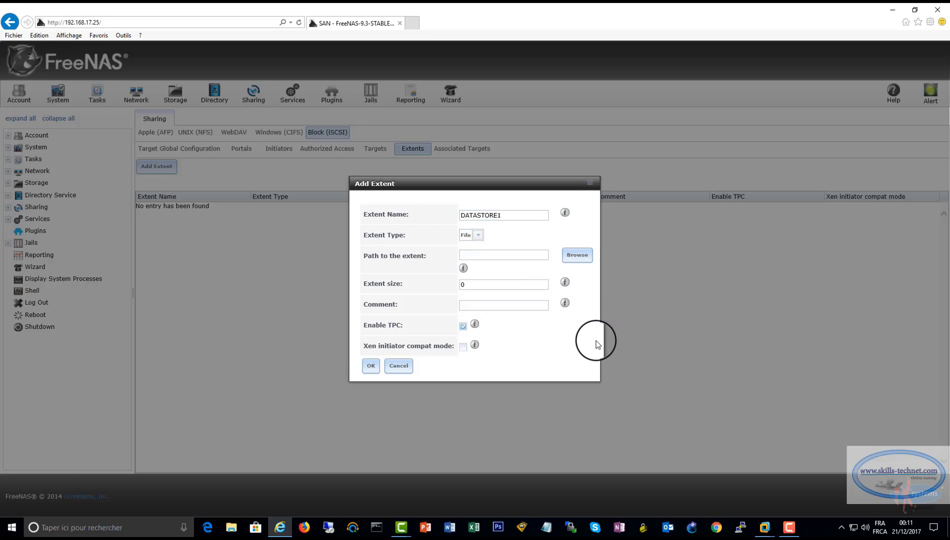
# Set the extent file path to /mnt/DATASTORE1/DATASTORE1
pyautogui.click(583, 258)
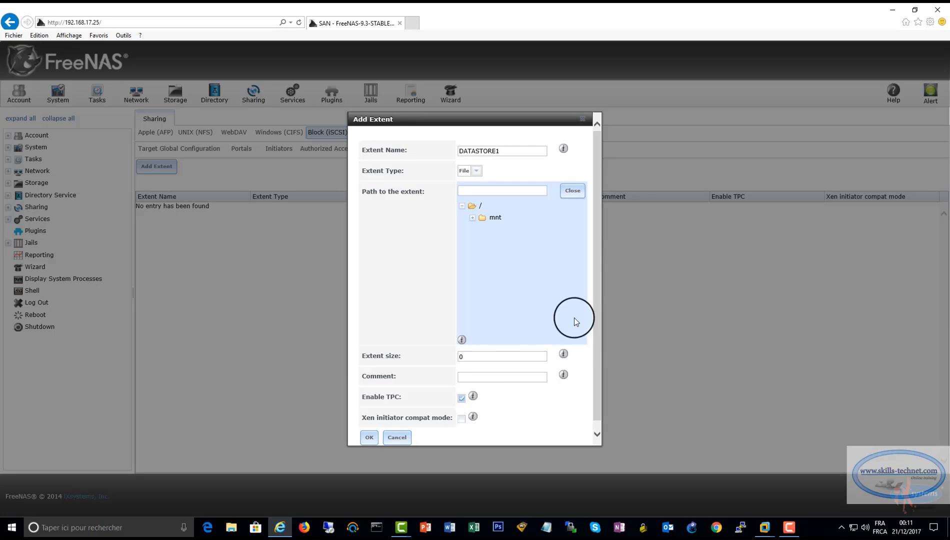
pyautogui.click(471, 218)
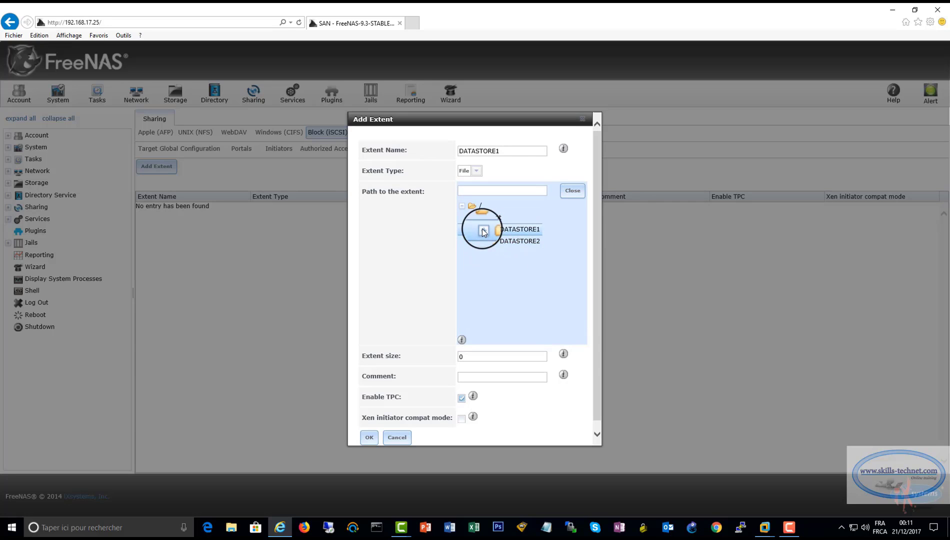
pyautogui.click(515, 229)
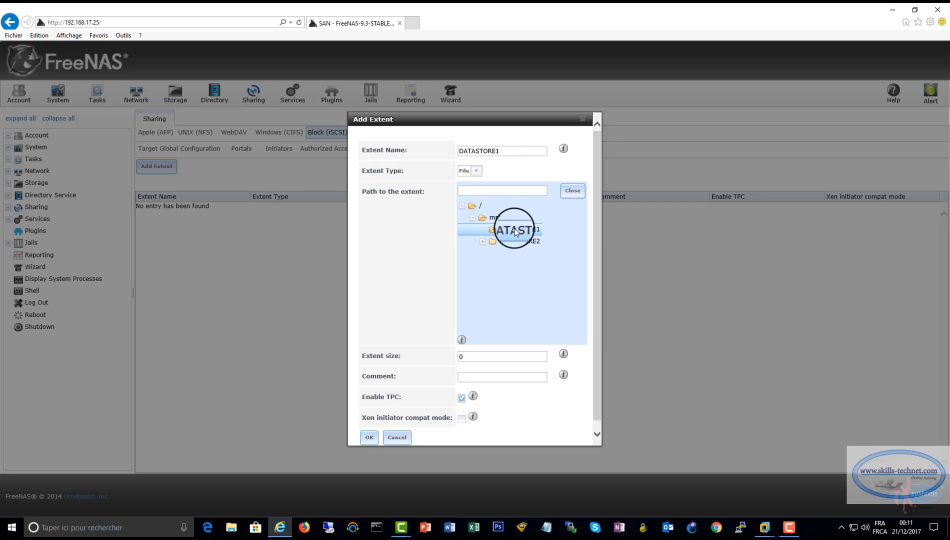
pyautogui.click(524, 189)
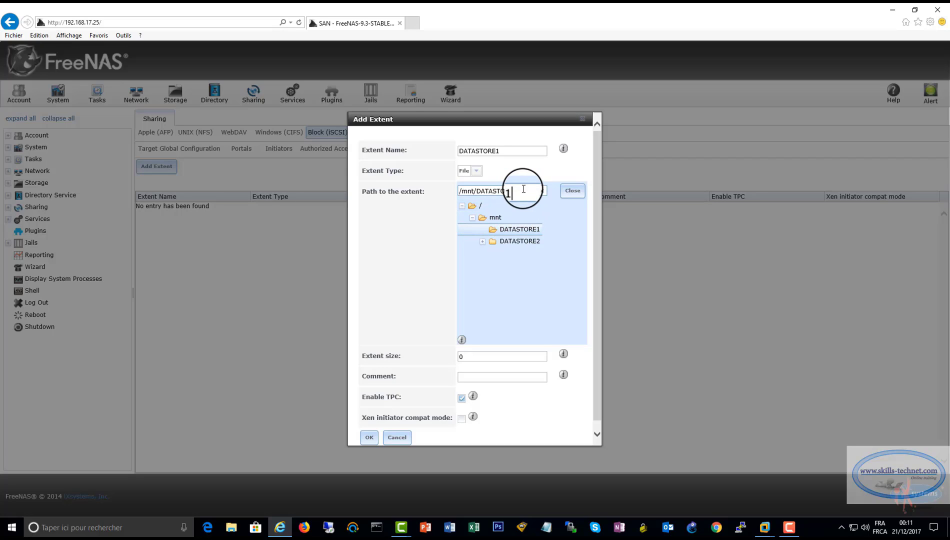
pyautogui.write('/data')
pyautogui.press('BackSpace')
pyautogui.press('BackSpace')
pyautogui.press('BackSpace')
pyautogui.press('BackSpace')
pyautogui.write('DATASTORE1')
# Set the extent size to 142GB and save the DATASTORE1 extent
pyautogui.doubleClick(461, 357)
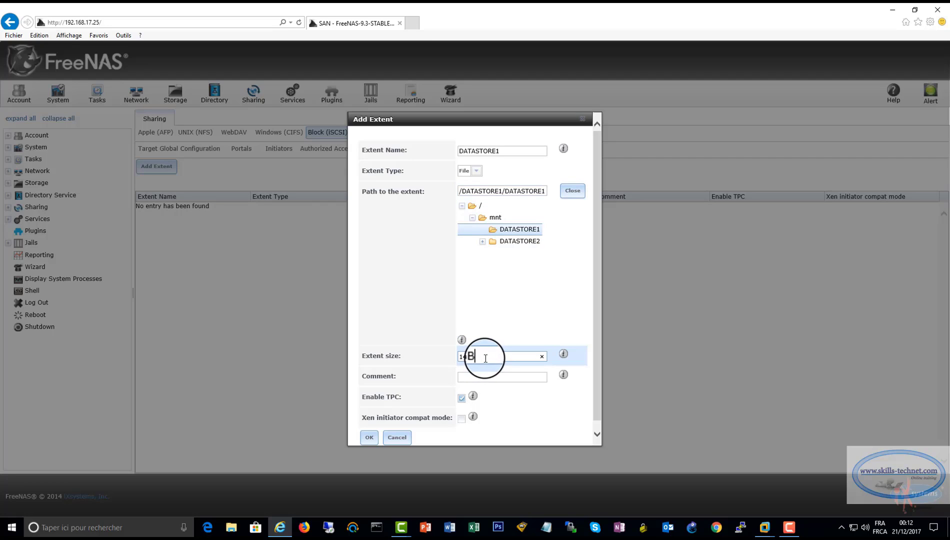
pyautogui.moveTo(485, 360); pyautogui.dragTo(452, 357)
pyautogui.write('142')
pyautogui.write('14GB')
pyautogui.click(367, 437)
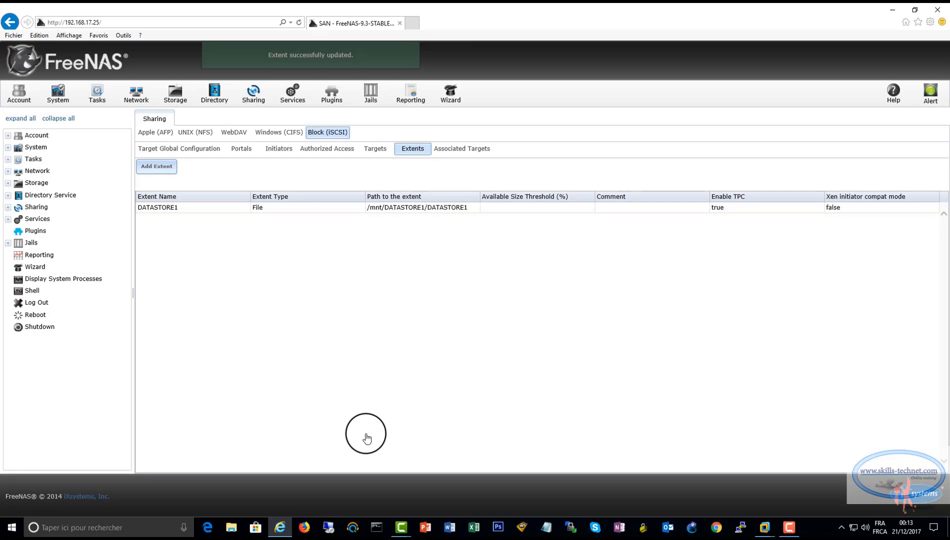
# Add a second extent named DATASTORE2 at /mnt/DATASTORE2/DATASTORE2
pyautogui.click(157, 166)
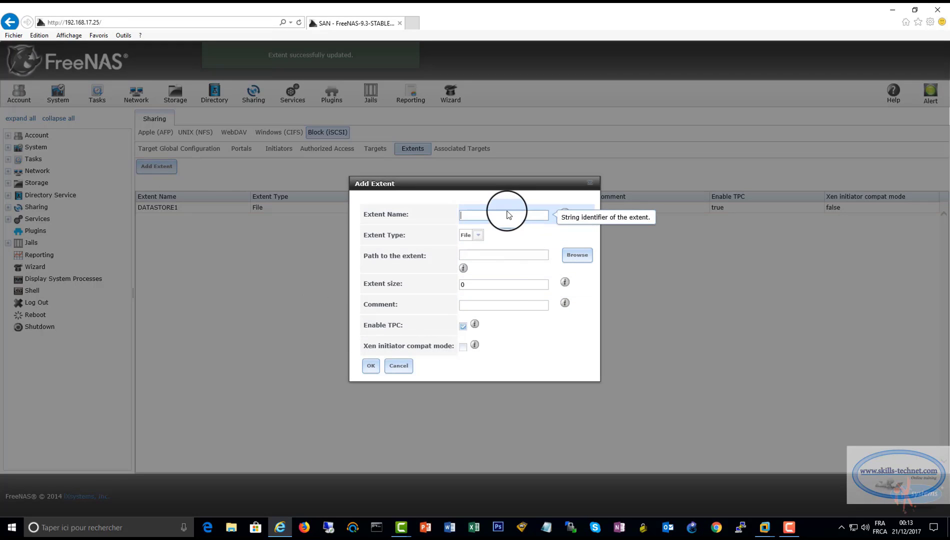
pyautogui.write('STORAGE')
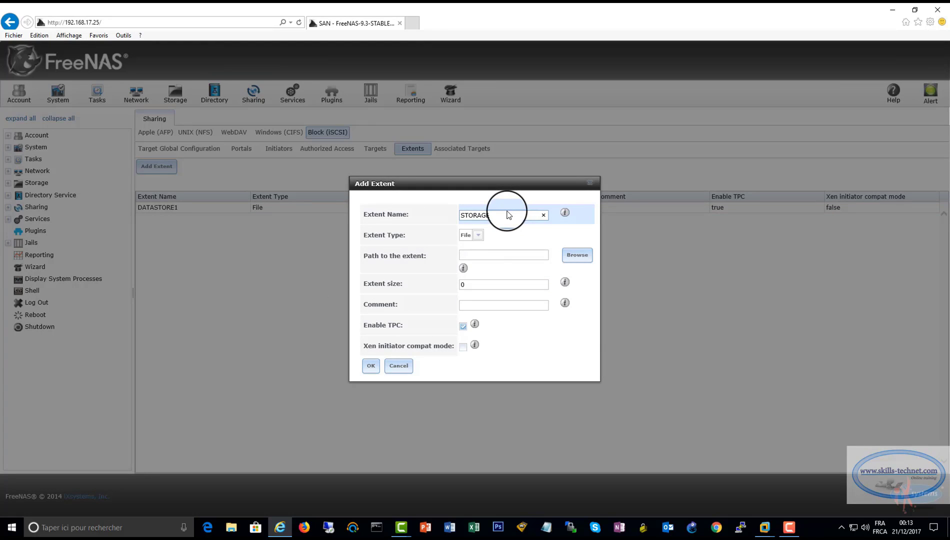
pyautogui.press('BackSpace')
pyautogui.press('BackSpace')
pyautogui.press('BackSpace')
pyautogui.press('BackSpace')
pyautogui.press('BackSpace')
pyautogui.press('BackSpace')
pyautogui.press('BackSpace')
pyautogui.write('DATASTORE2')
pyautogui.click(585, 261)
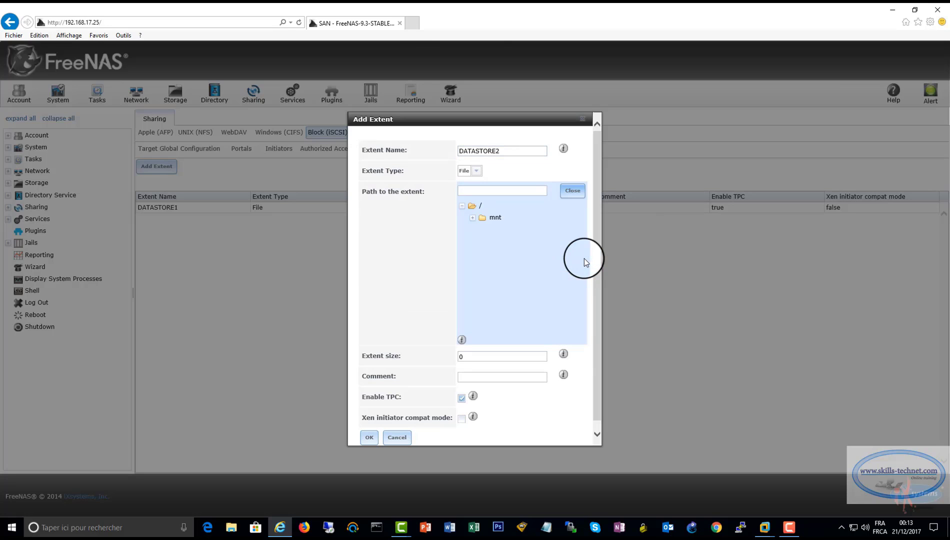
pyautogui.click(473, 218)
pyautogui.click(522, 241)
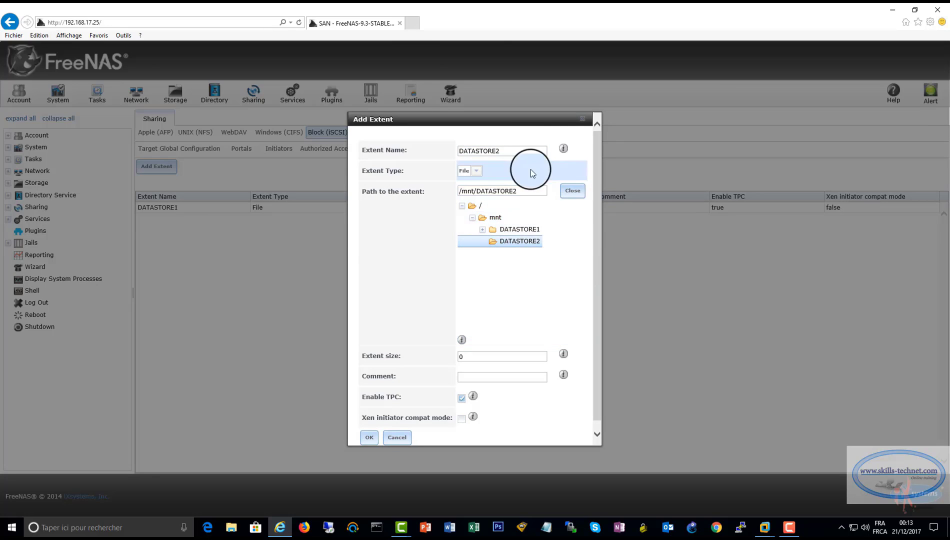
pyautogui.write('/DATASTORE2')
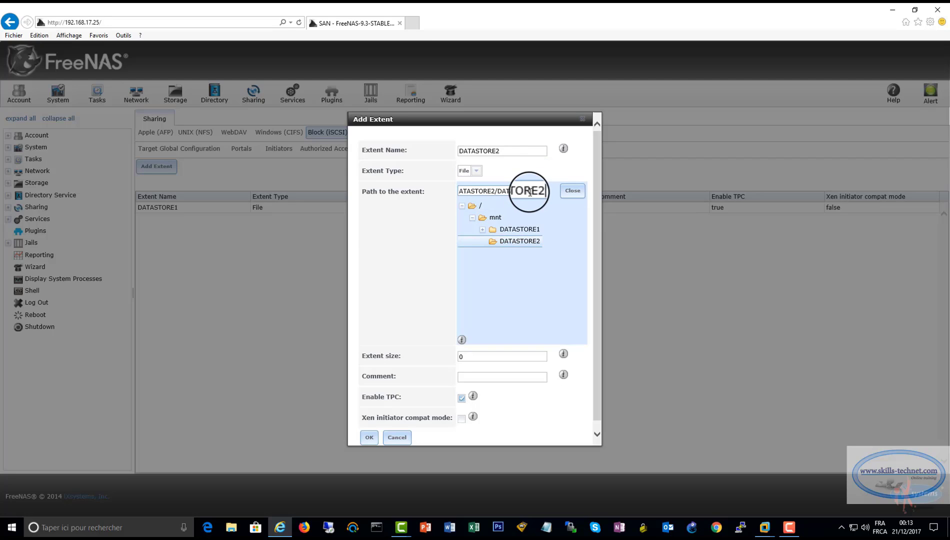
# Give DATASTORE2 a size of 142GB, save it, and view the Targets list
pyautogui.click(481, 356)
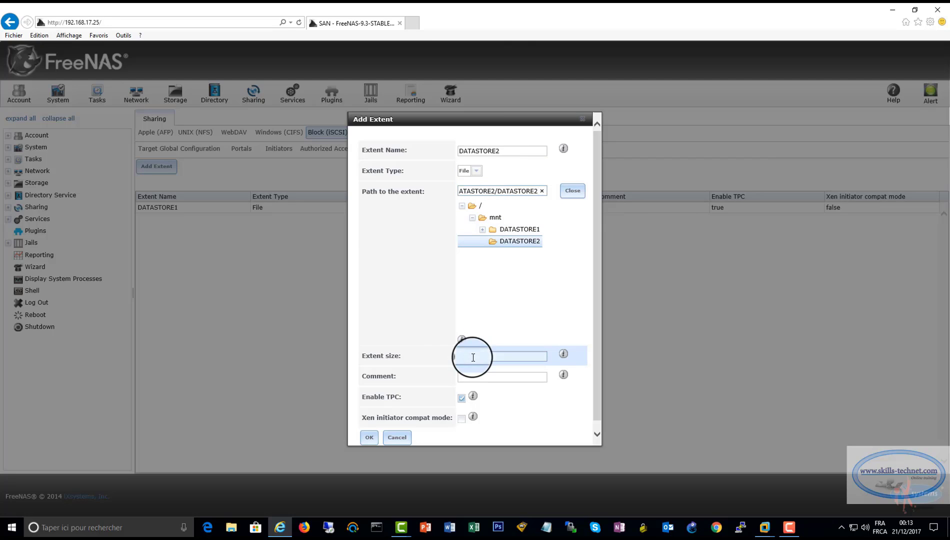
pyautogui.write('142')
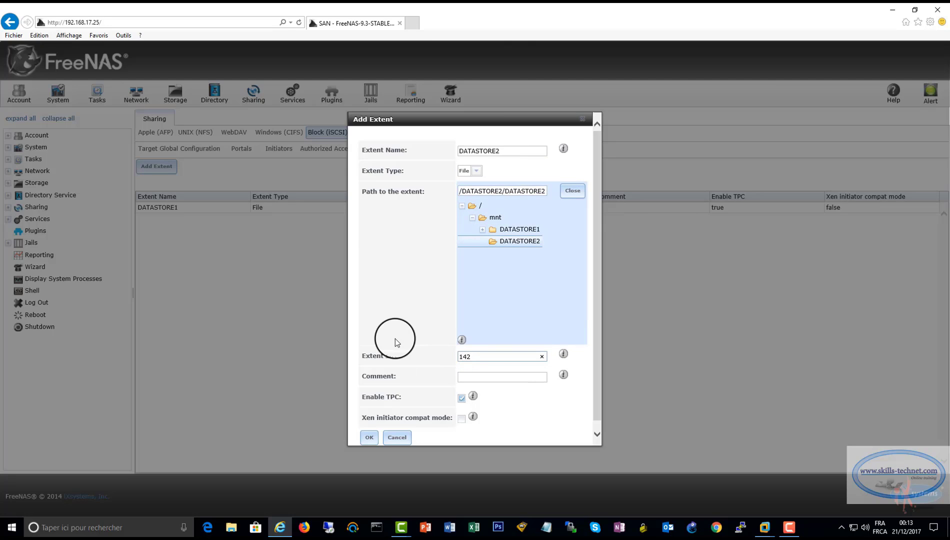
pyautogui.write('GB')
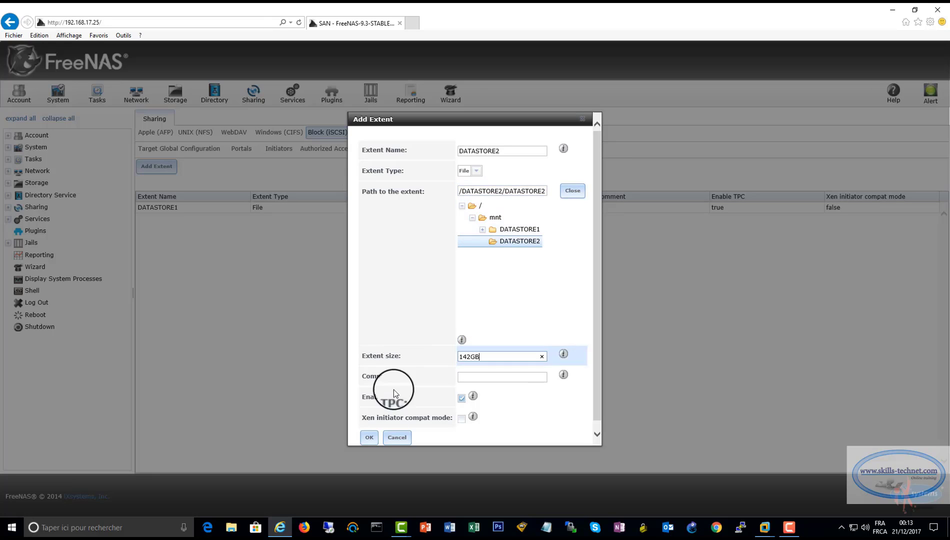
pyautogui.click(369, 437)
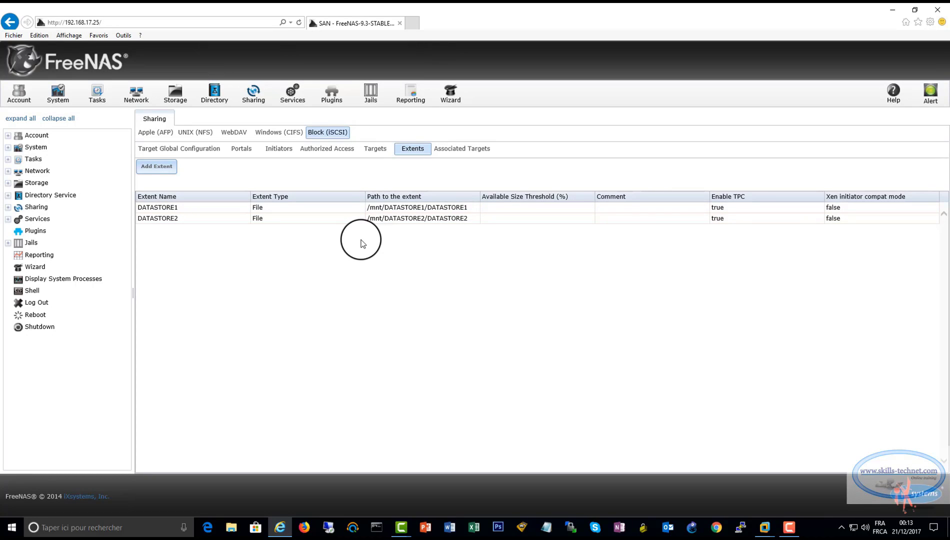
pyautogui.click(375, 148)
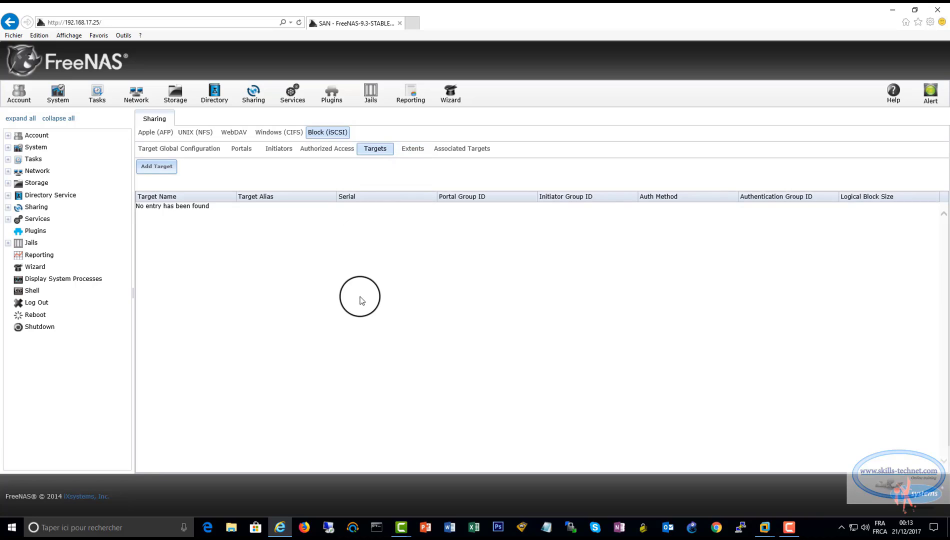
# Create target datastore1 with portal group 1 (STORAGE), initiator group 1 and 512 block size
pyautogui.click(143, 164)
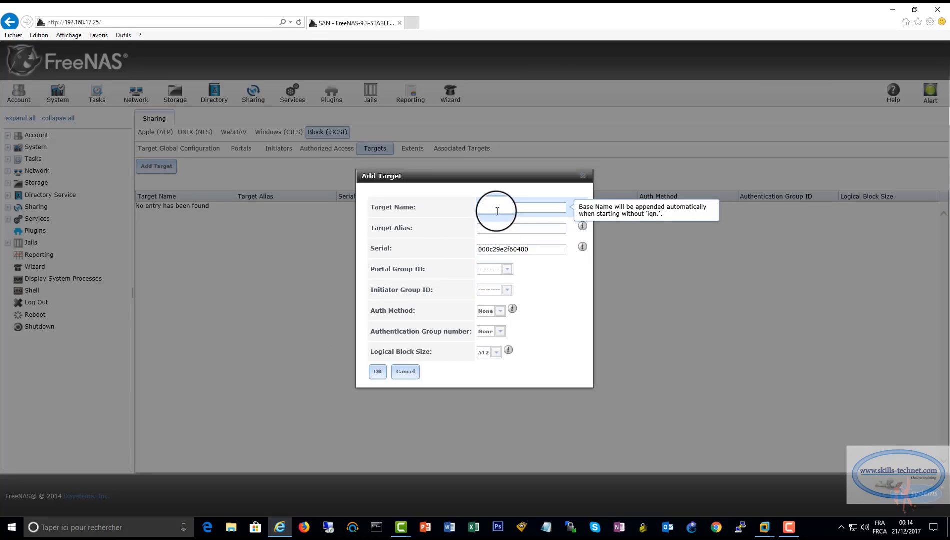
pyautogui.write('TASTOR')
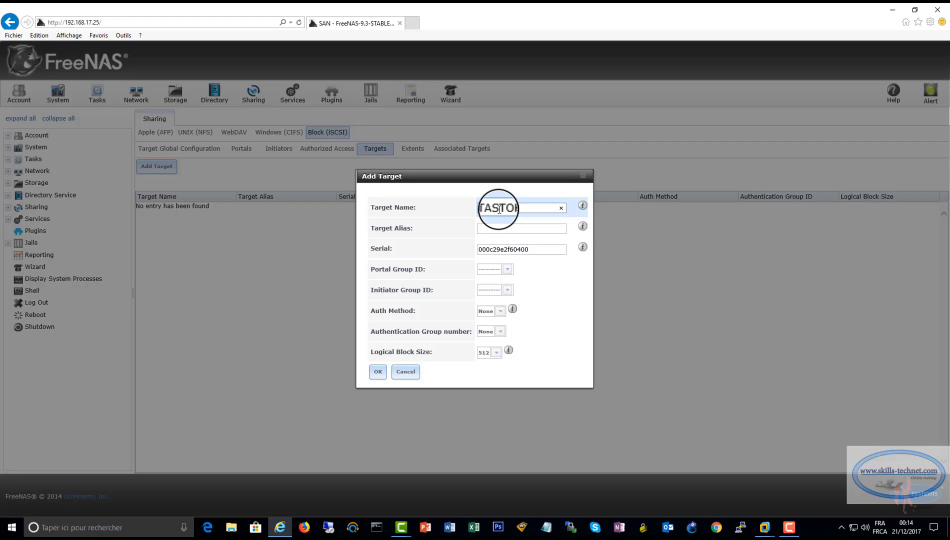
pyautogui.write('E1')
pyautogui.click(507, 269)
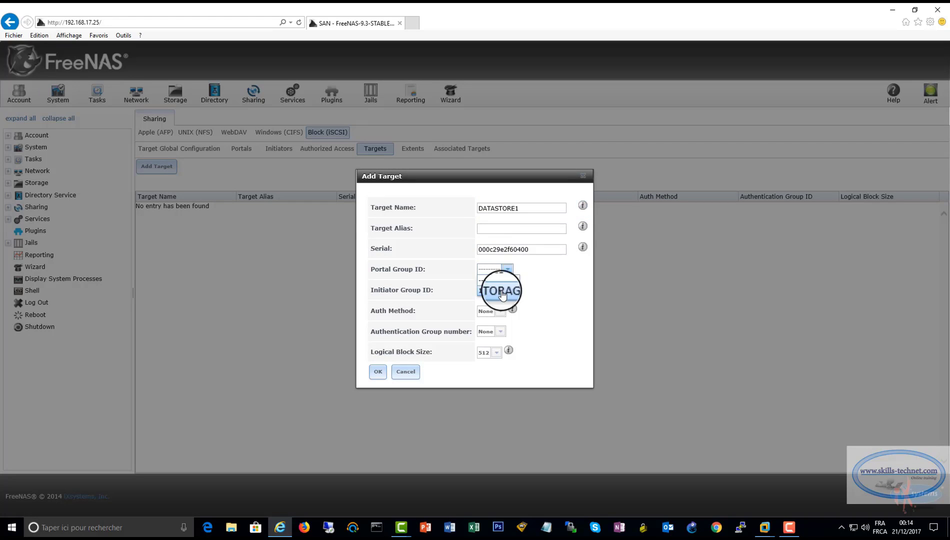
pyautogui.click(514, 285)
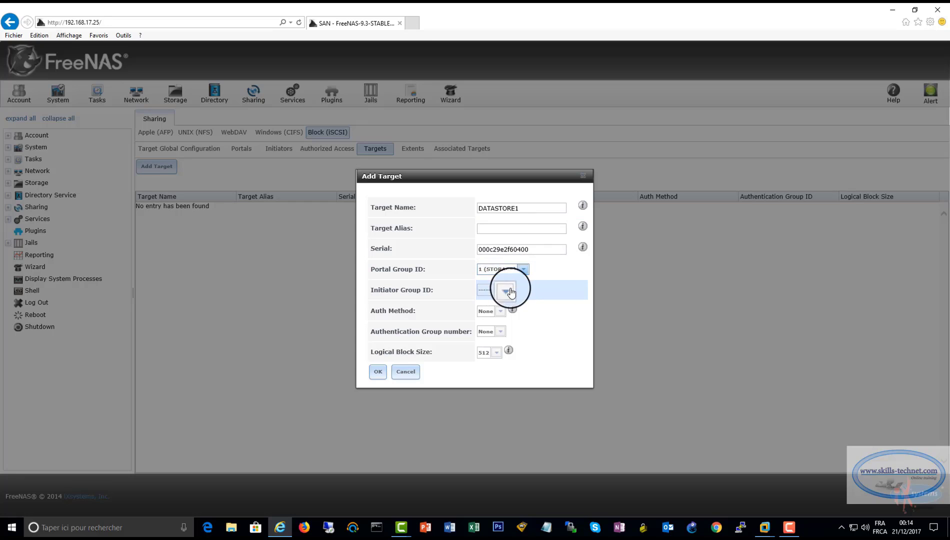
pyautogui.click(490, 290)
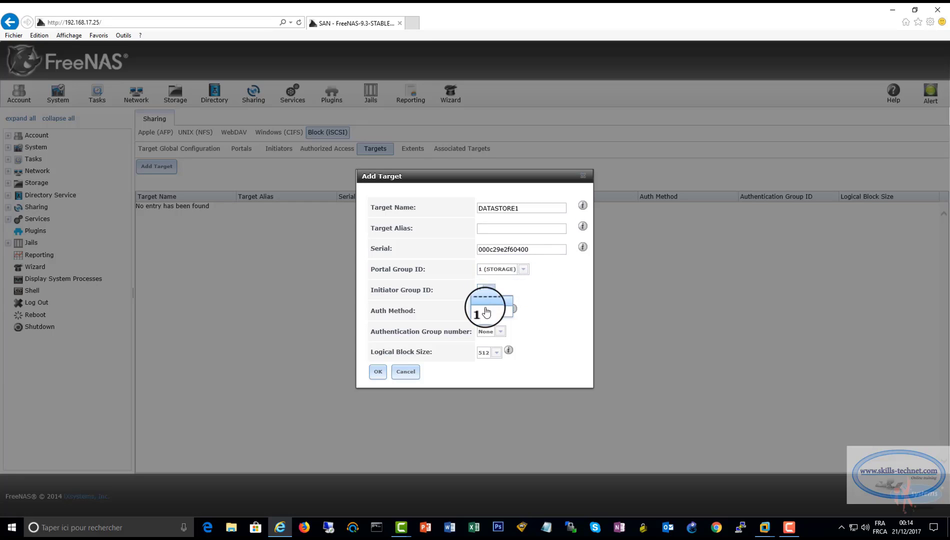
pyautogui.click(494, 311)
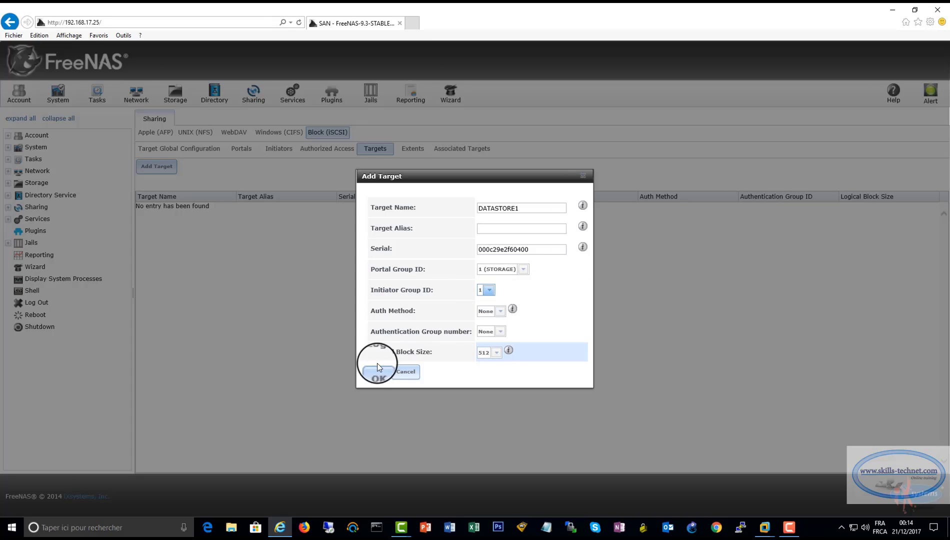
pyautogui.click(495, 353)
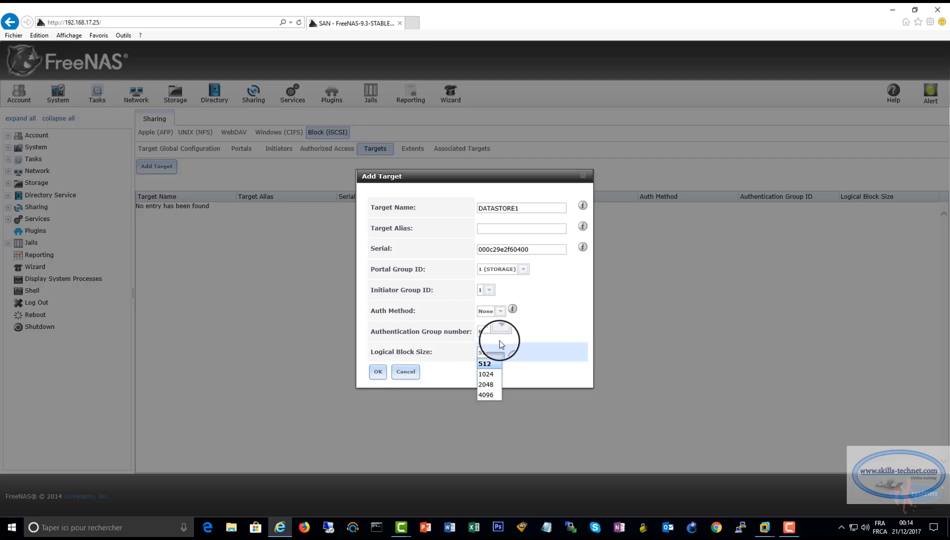
pyautogui.click(534, 329)
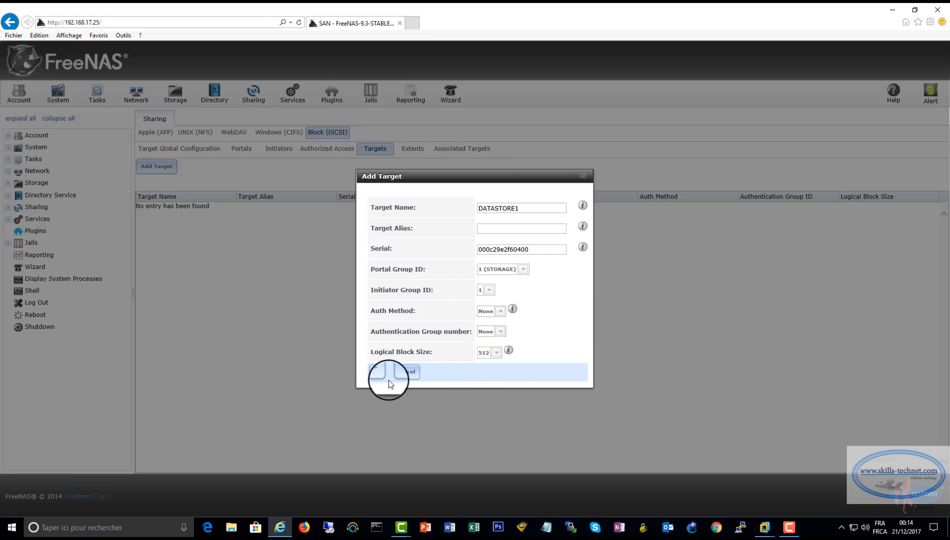
pyautogui.click(376, 373)
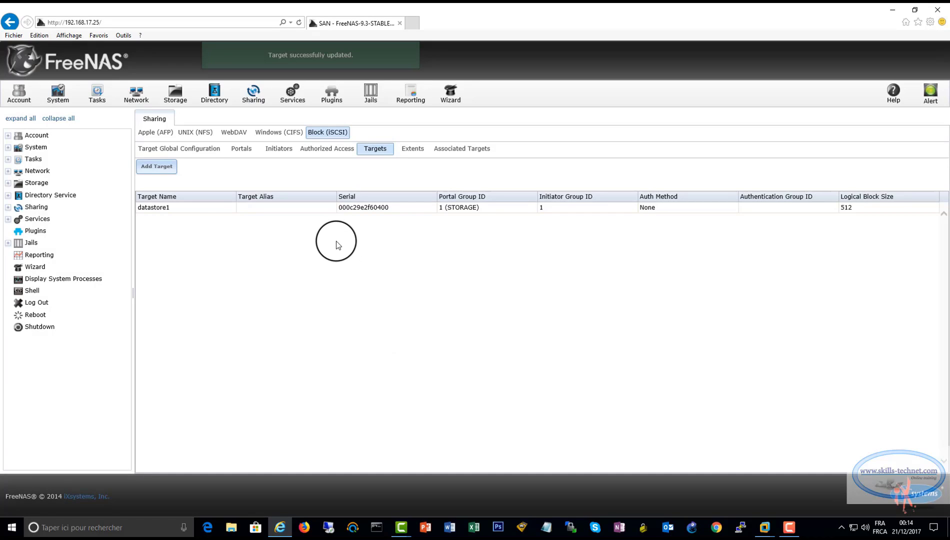
# Create target datastore2 with portal group 1 (STORAGE) and initiator group 1, then view Associated Targets
pyautogui.click(156, 167)
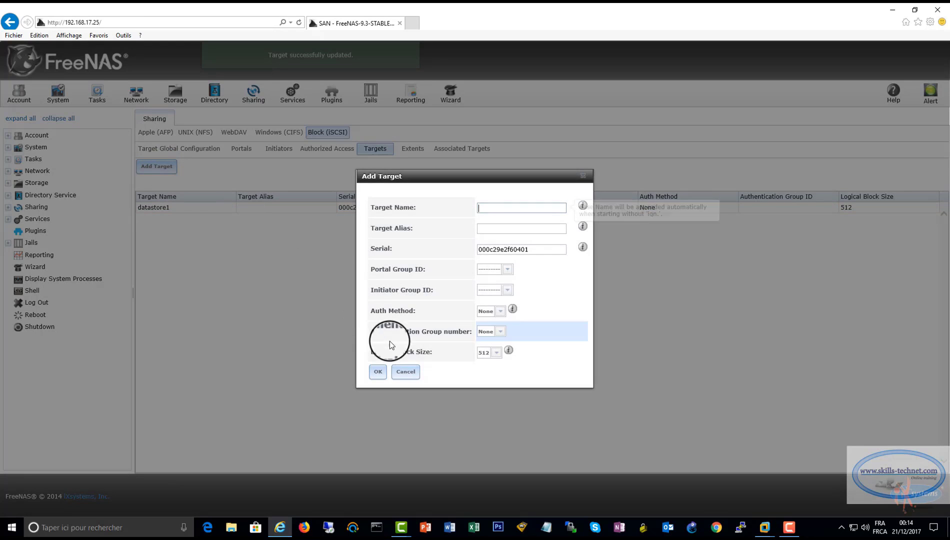
pyautogui.write('da')
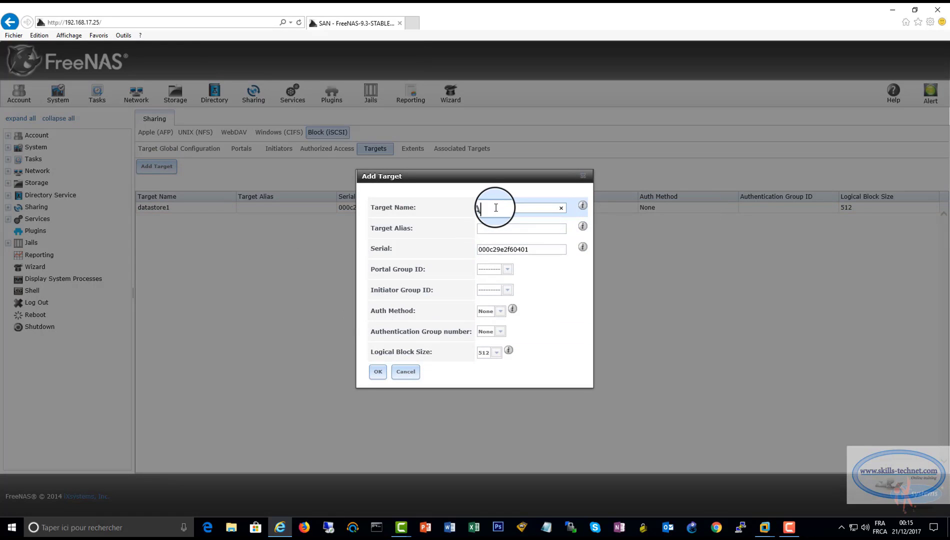
pyautogui.write('TA5')
pyautogui.write('TORE2')
pyautogui.click(508, 269)
pyautogui.click(511, 278)
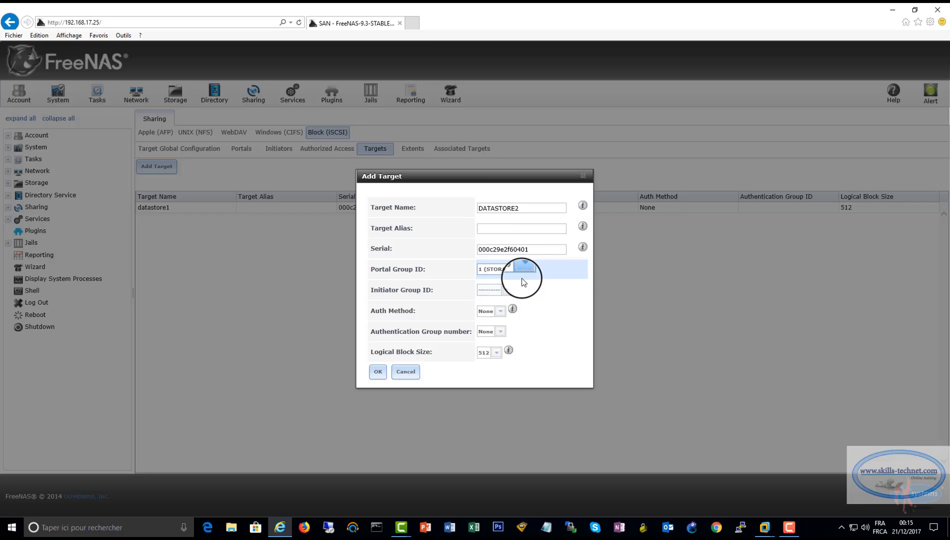
pyautogui.click(506, 290)
pyautogui.click(494, 306)
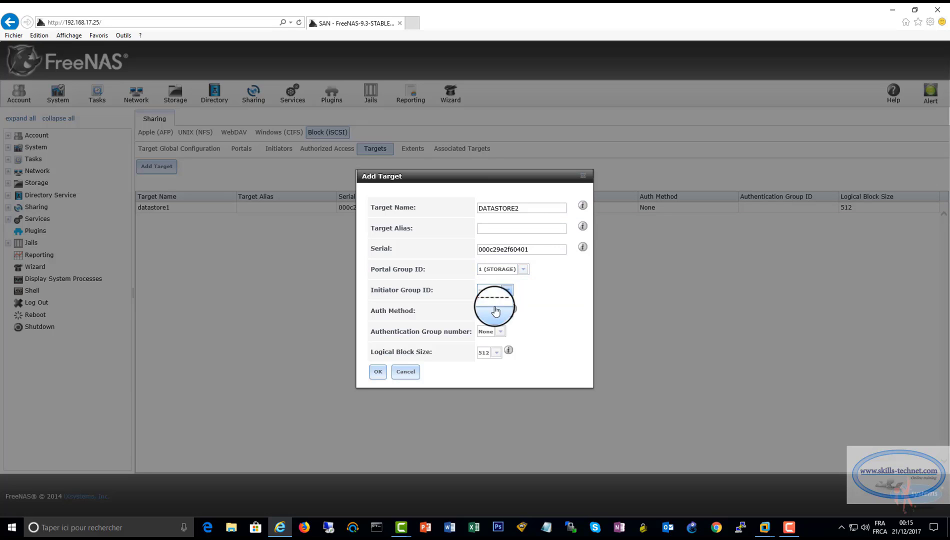
pyautogui.click(378, 371)
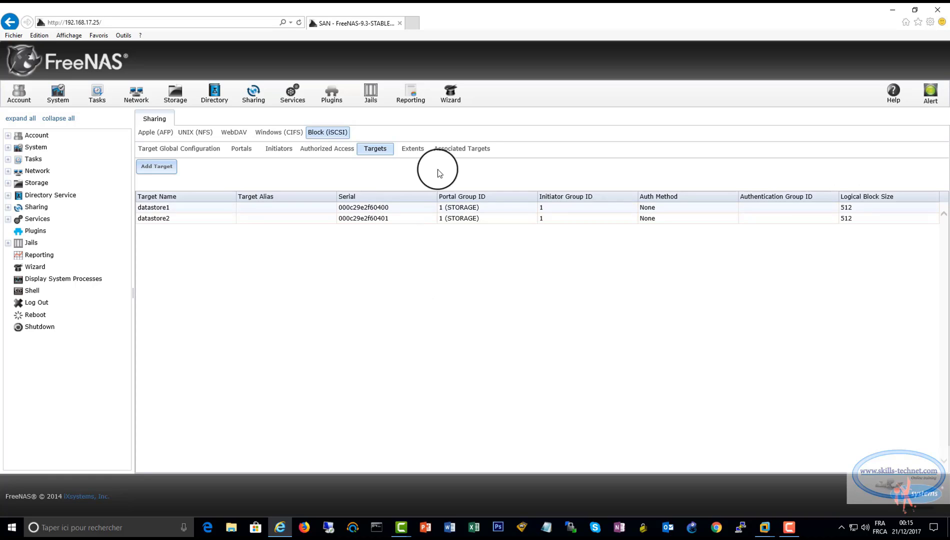
pyautogui.click(453, 148)
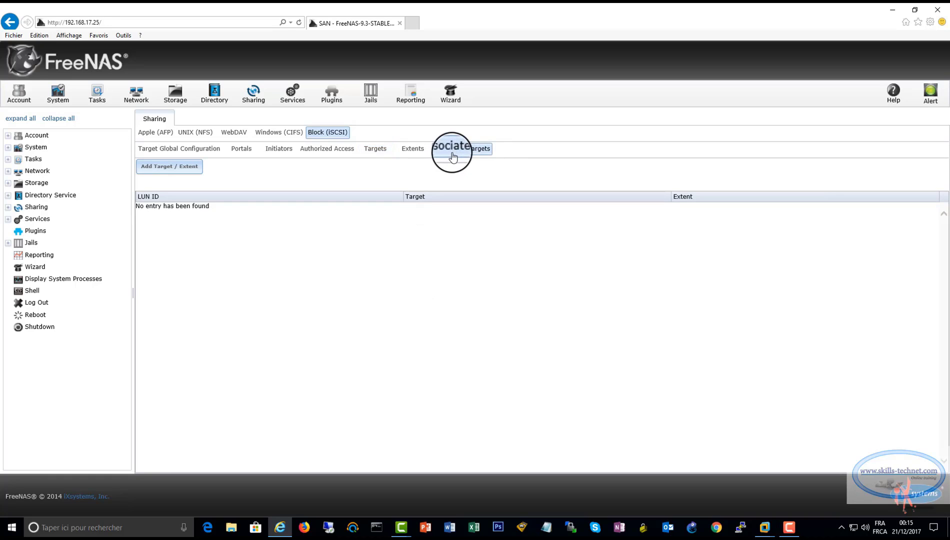
# Map target datastore1 to extent DATASTORE1
pyautogui.click(165, 168)
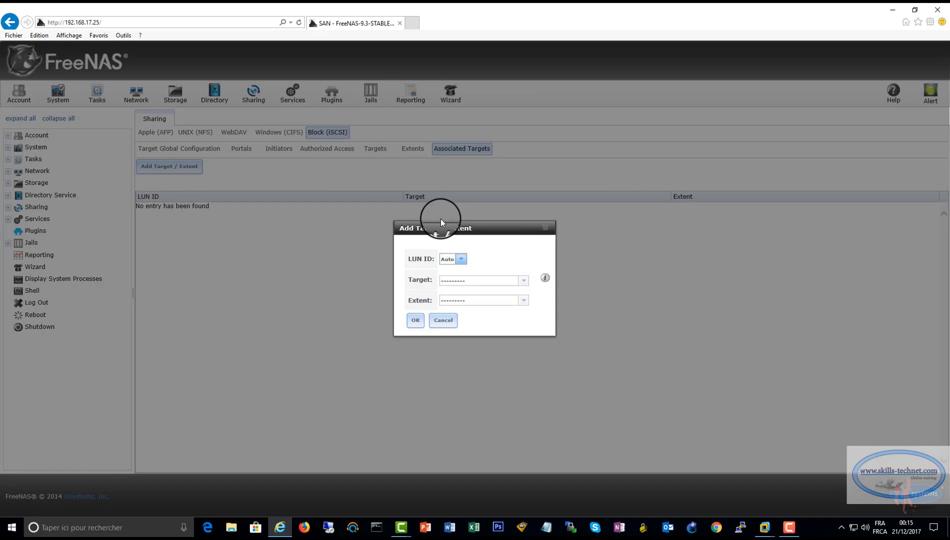
pyautogui.click(523, 281)
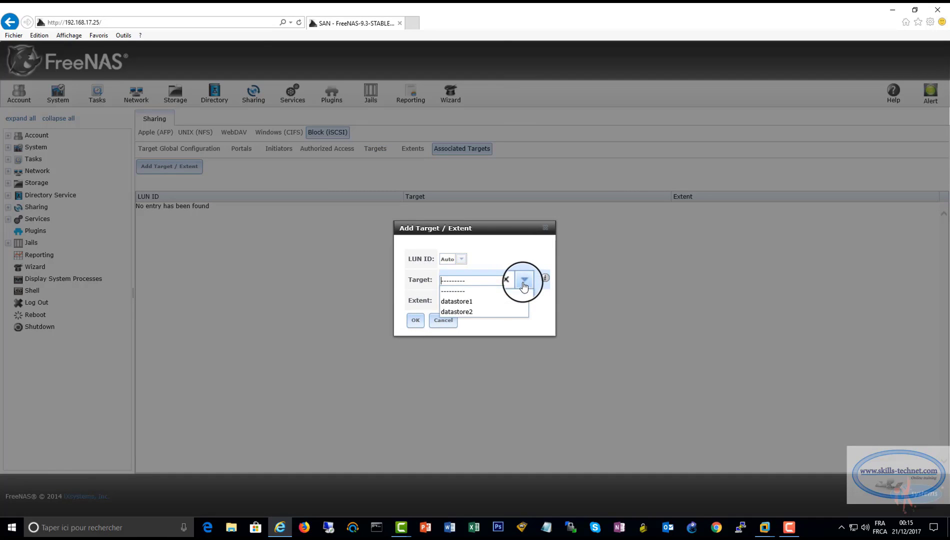
pyautogui.click(480, 300)
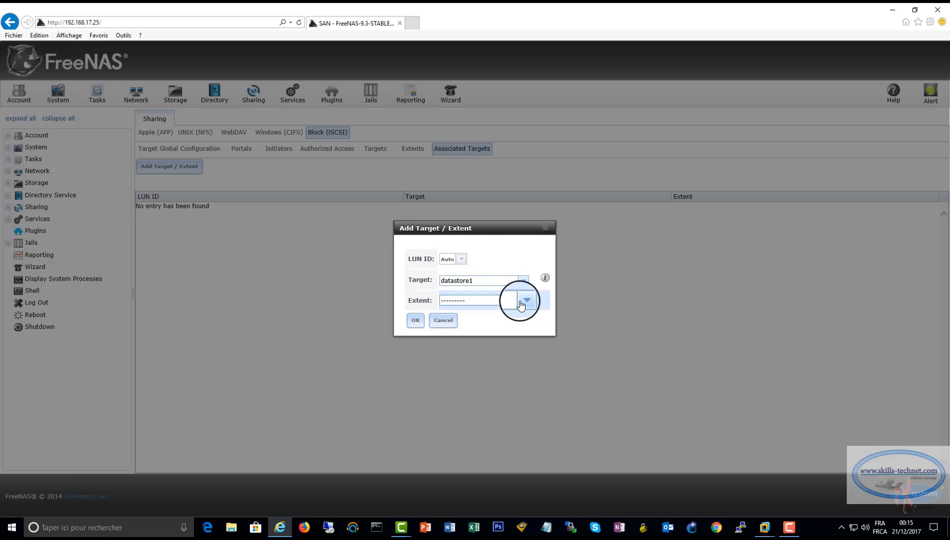
pyautogui.click(524, 303)
pyautogui.click(488, 321)
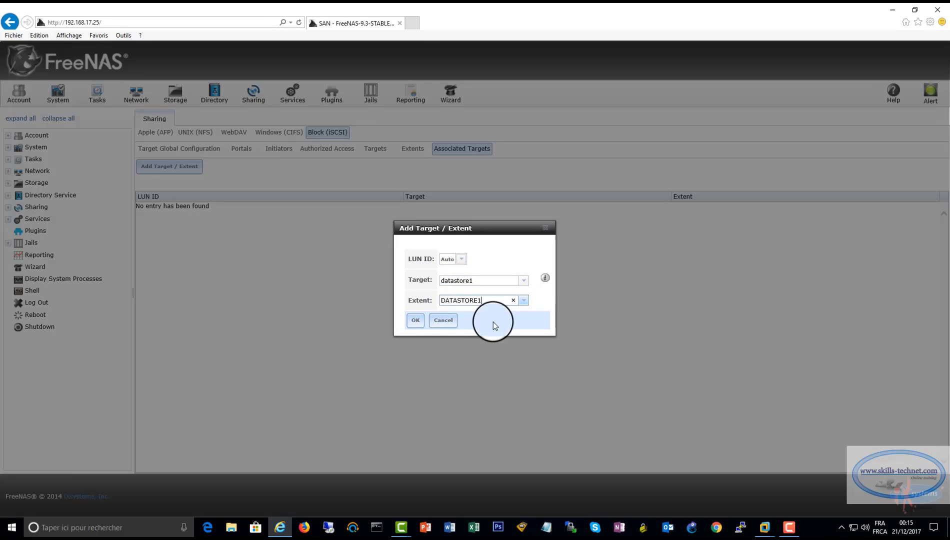
pyautogui.click(415, 320)
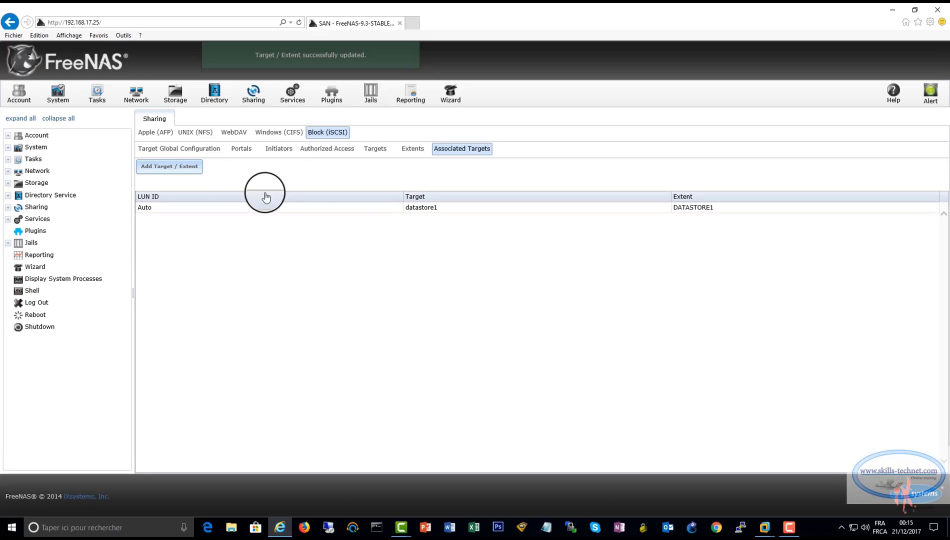
# Map target datastore2 to extent DATASTORE2
pyautogui.click(183, 167)
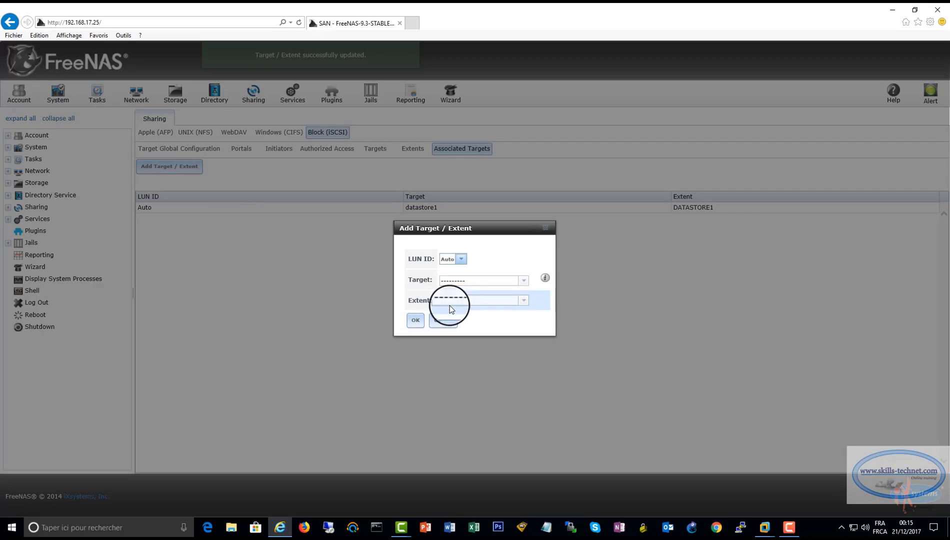
pyautogui.click(524, 281)
pyautogui.click(475, 315)
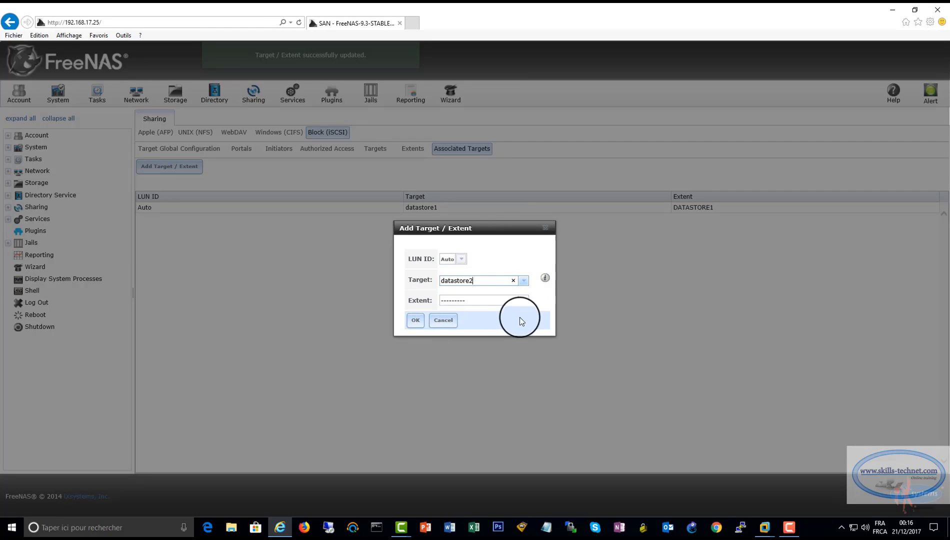
pyautogui.click(523, 300)
pyautogui.click(479, 324)
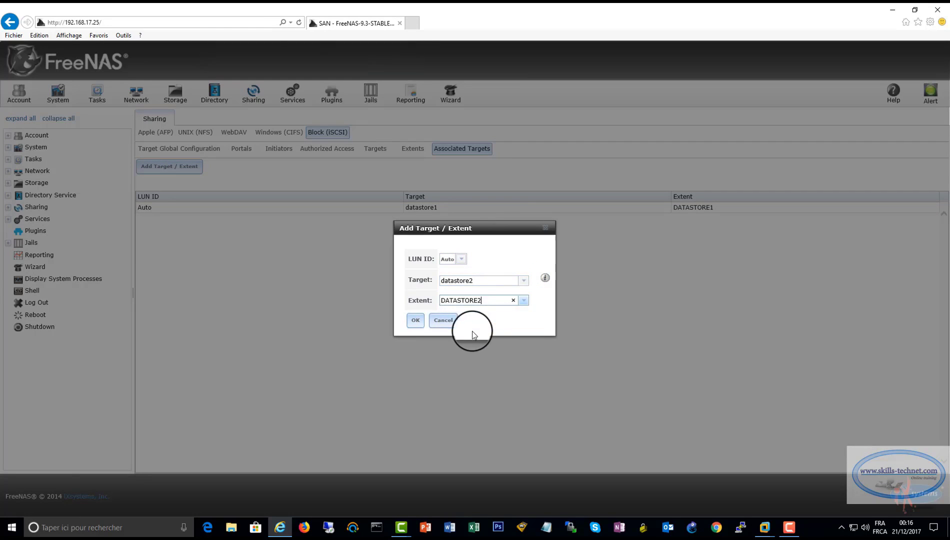
pyautogui.click(416, 320)
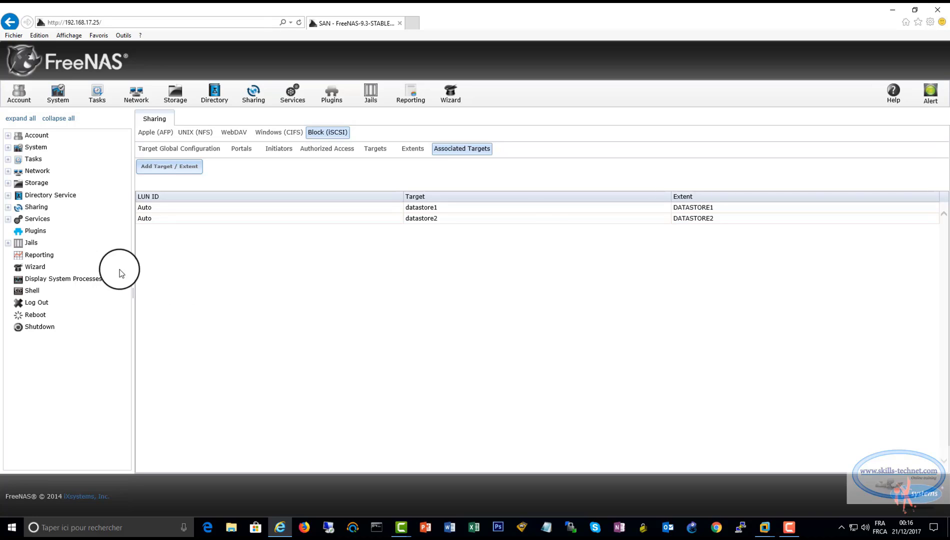
# Turn on SSH in Control Services and try twice to start iSCSI, which fails
pyautogui.click(8, 219)
pyautogui.click(65, 231)
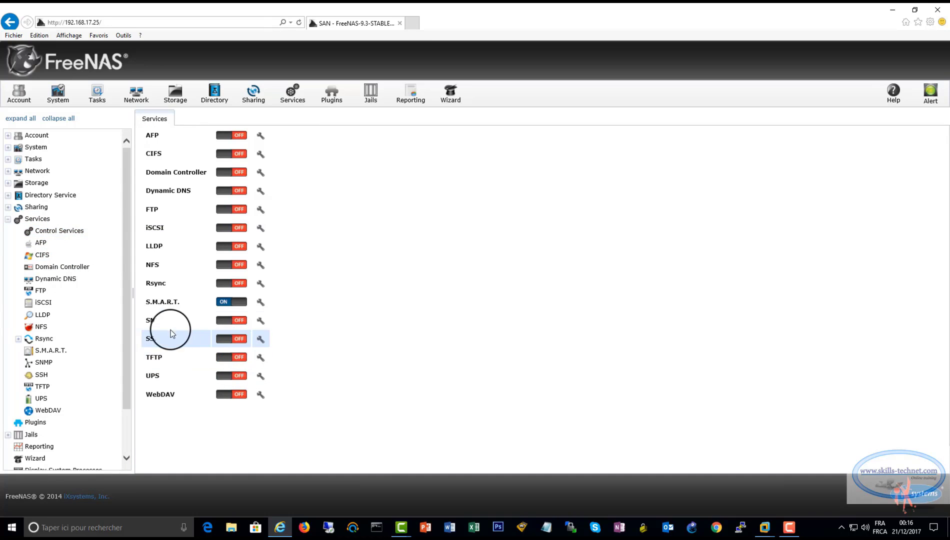
pyautogui.click(235, 339)
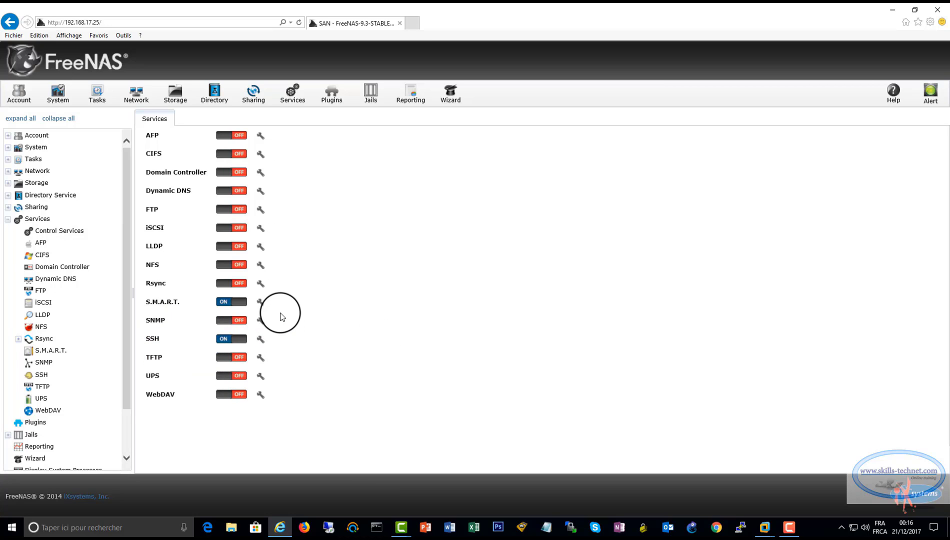
pyautogui.click(237, 230)
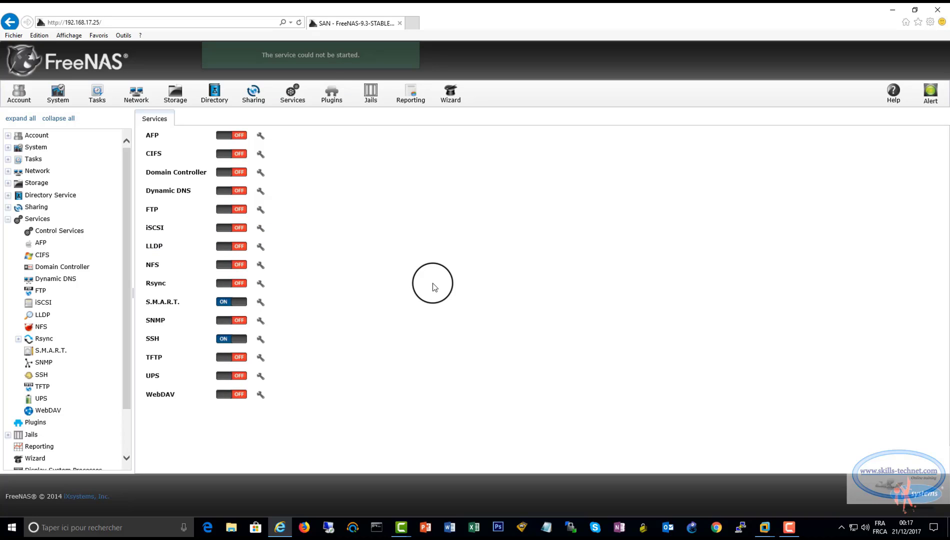
pyautogui.click(242, 229)
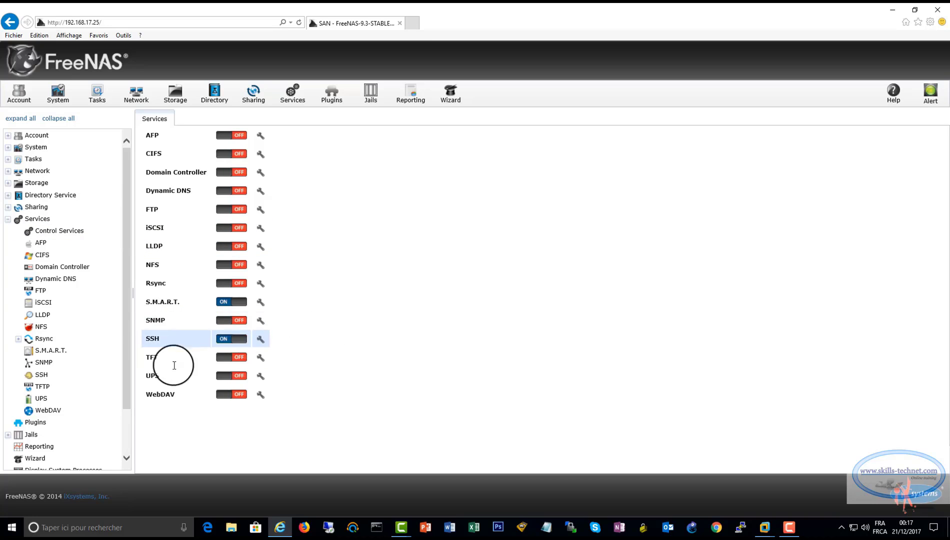
pyautogui.click(245, 347)
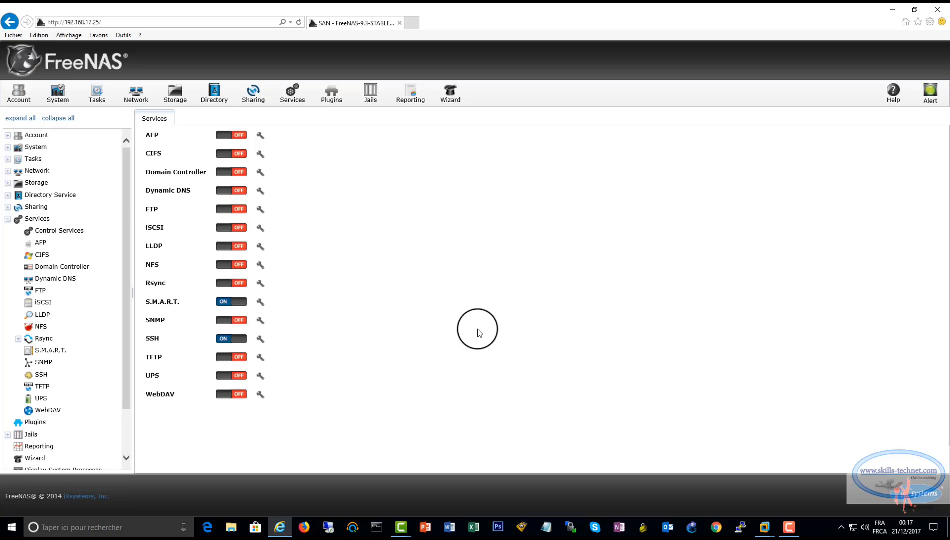
# Attempt an SFTP login as root with the account password and accept the new host key
pyautogui.click(570, 527)
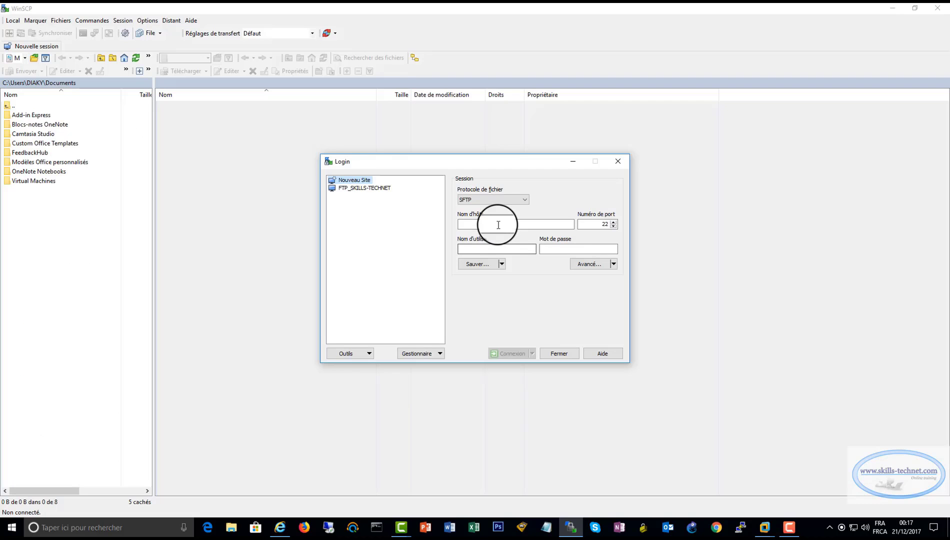
pyautogui.click(498, 224)
pyautogui.write('192.168')
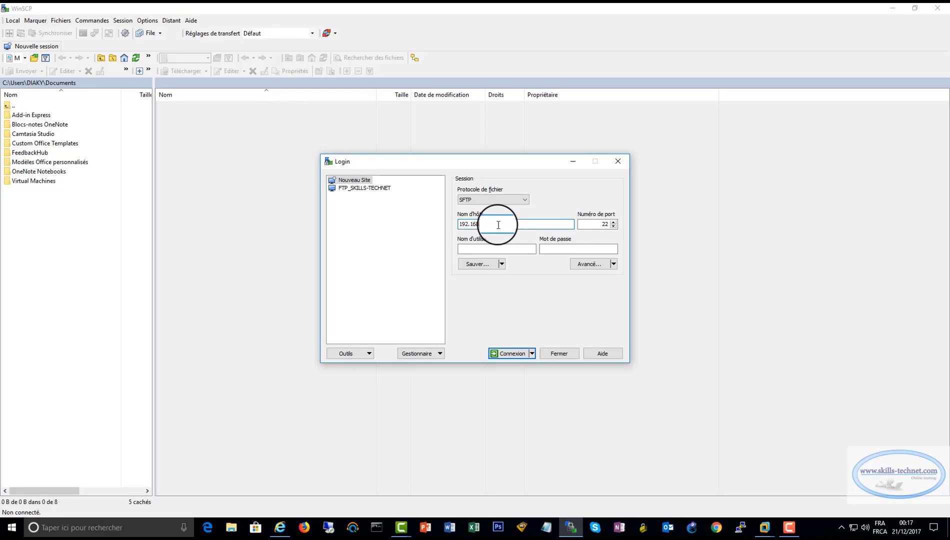
pyautogui.write('.25')
pyautogui.click(490, 251)
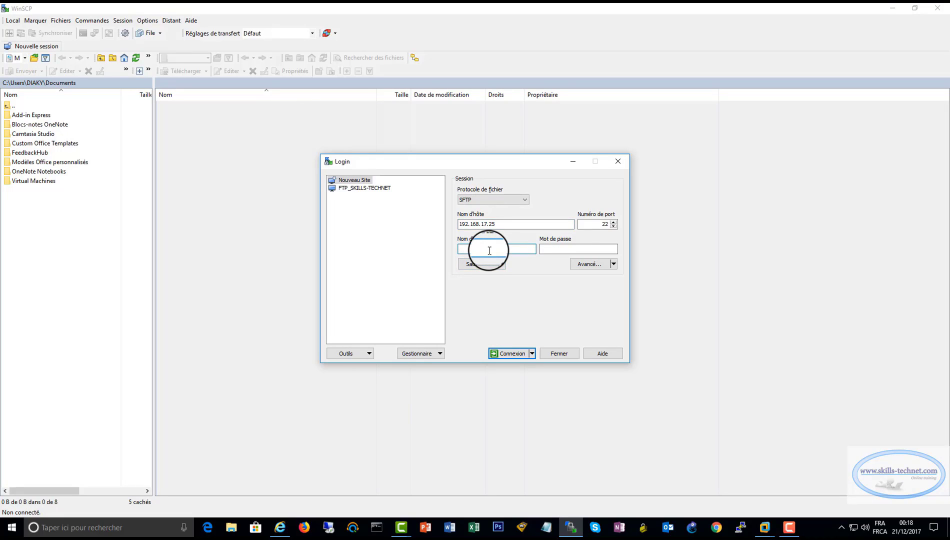
pyautogui.write('root')
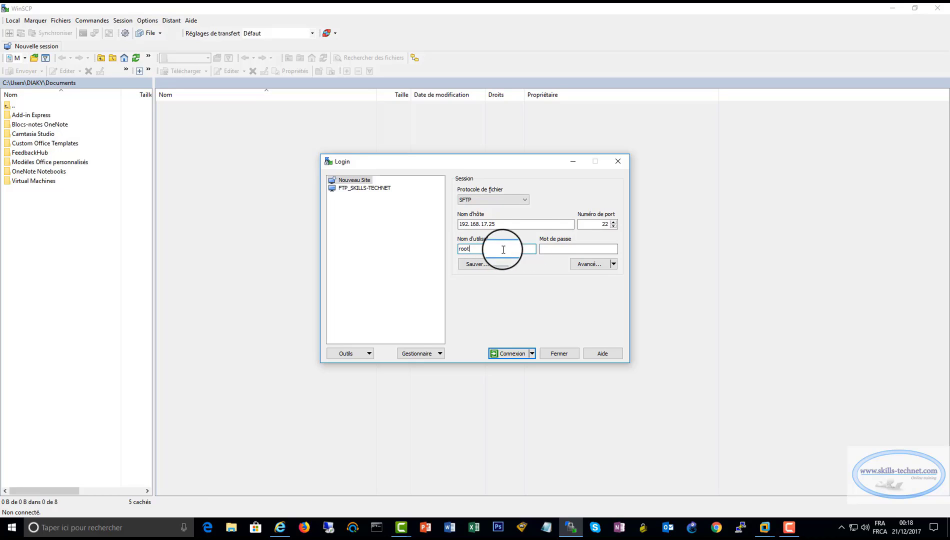
pyautogui.click(555, 249)
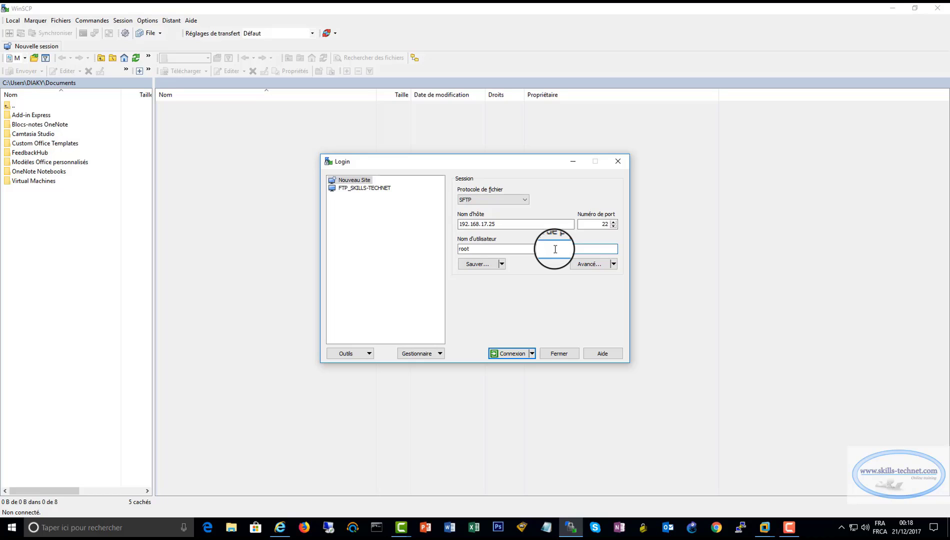
pyautogui.write('•••••••')
pyautogui.click(504, 353)
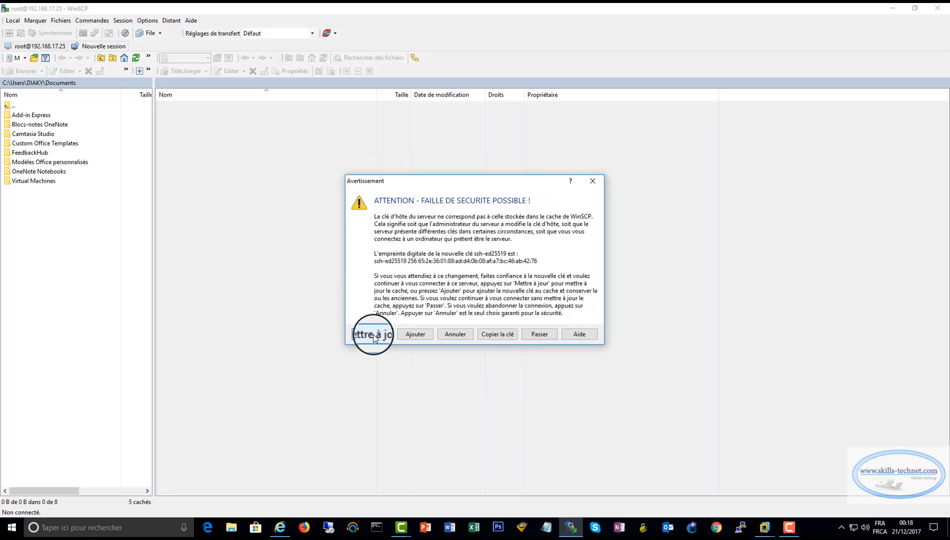
pyautogui.click(373, 334)
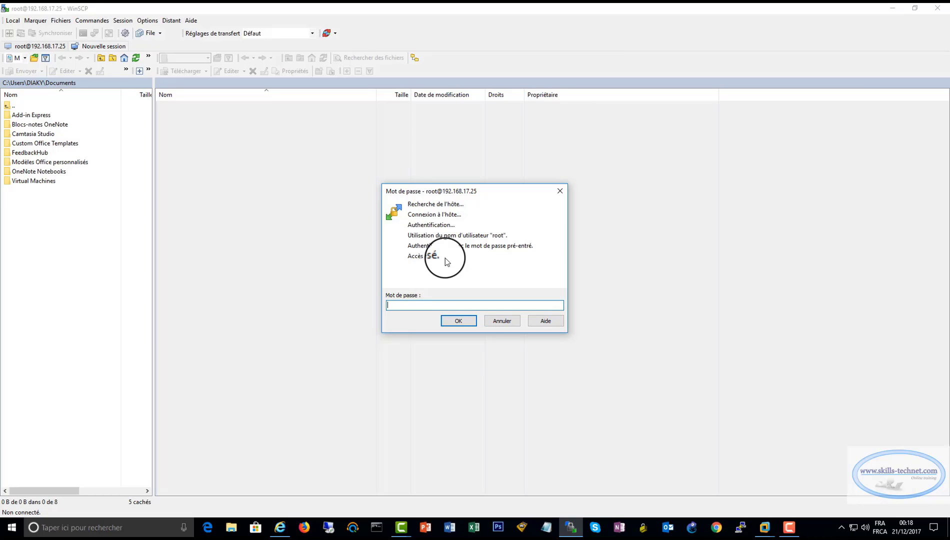
# Save the FreeNAS SSH settings with root password login allowed, then return to WinSCP
pyautogui.click(281, 528)
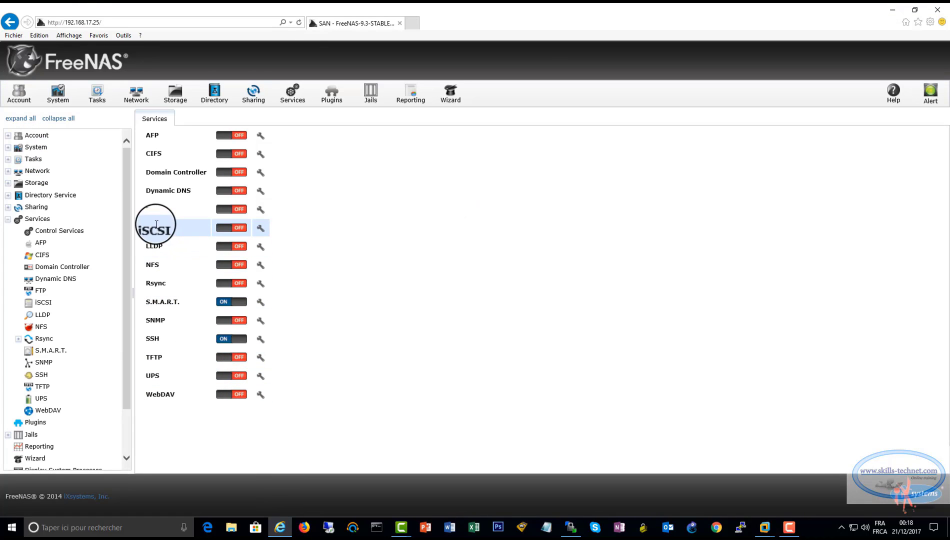
pyautogui.click(261, 339)
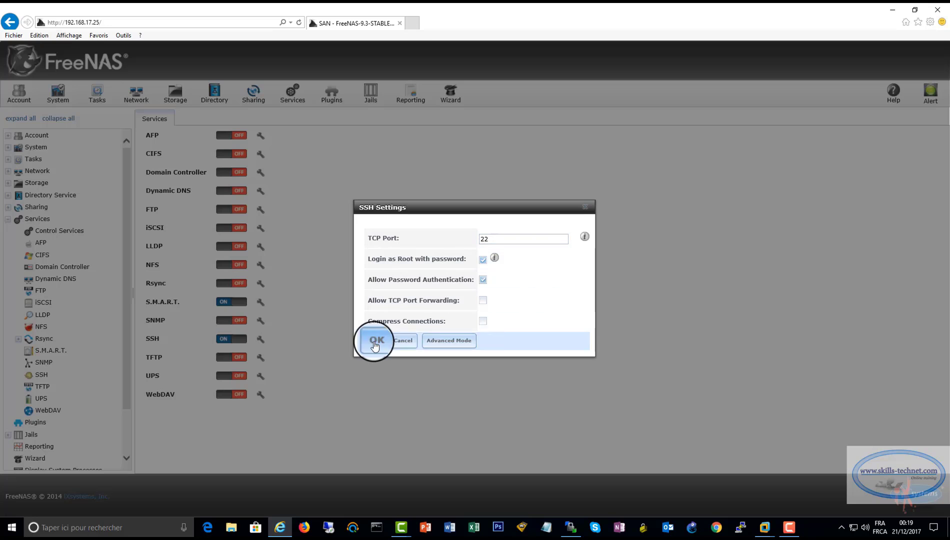
pyautogui.click(375, 340)
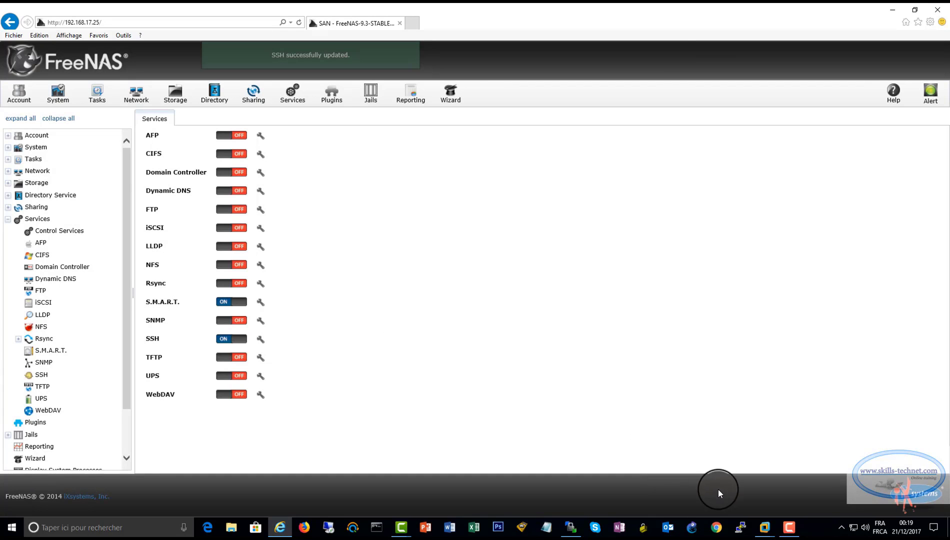
pyautogui.click(571, 527)
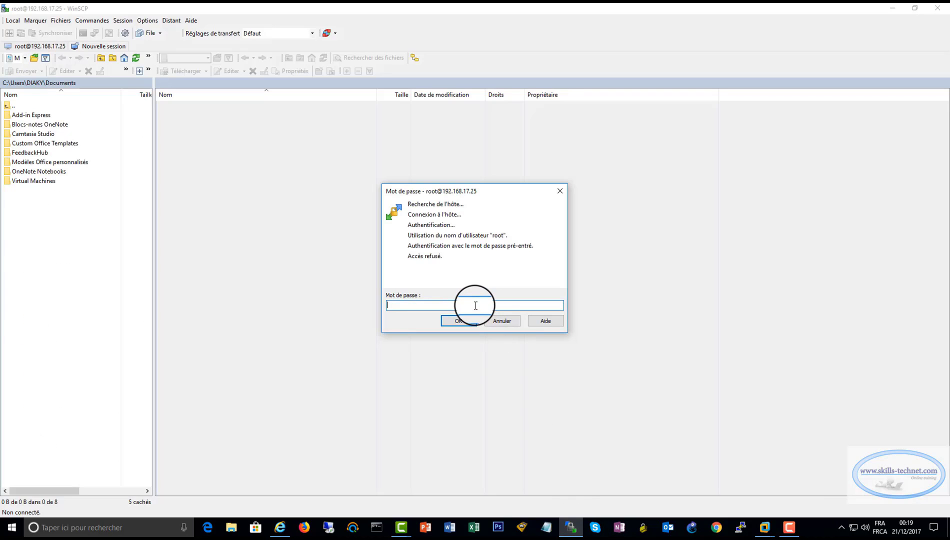
# Submit the password at the prompt, then cancel to start a fresh login
pyautogui.write('••••••••••')
pyautogui.press('Return')
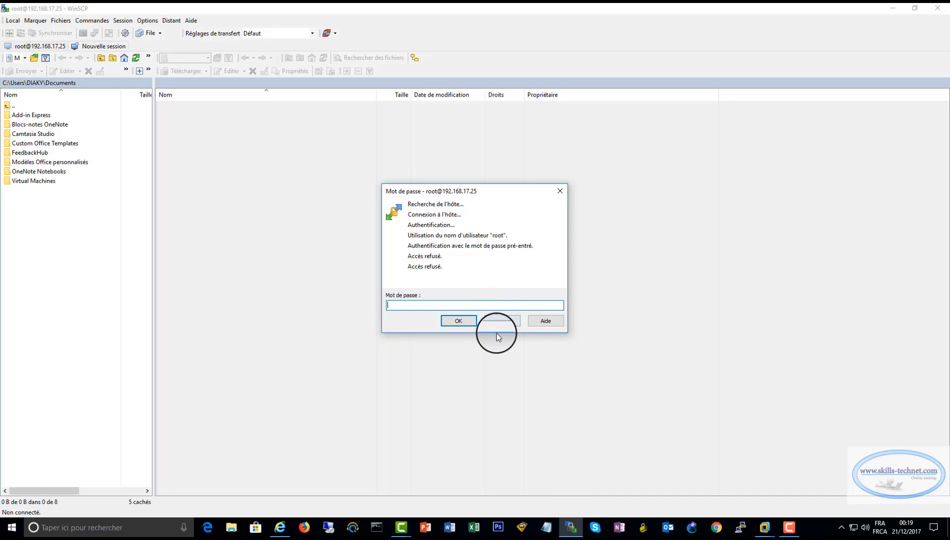
pyautogui.click(492, 322)
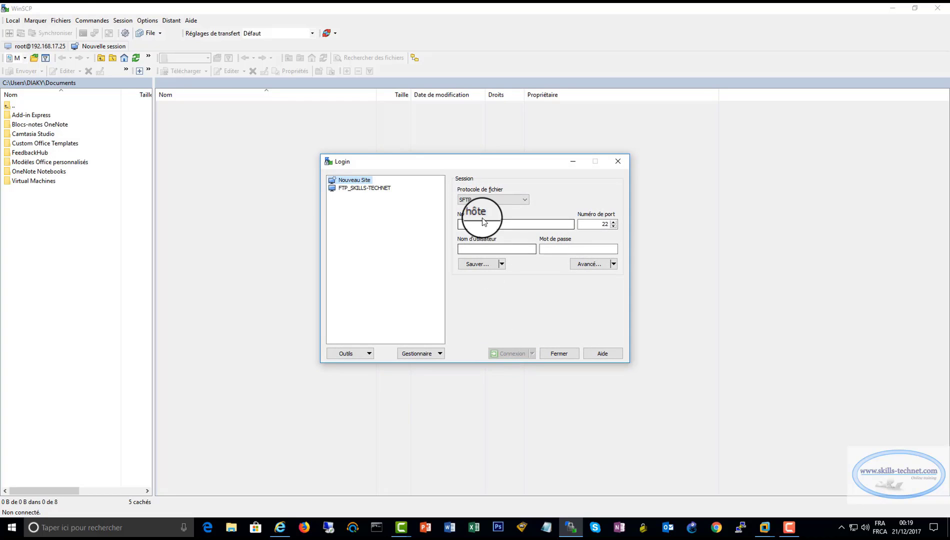
# Log in to 192.168.17.25 as root with the account password
pyautogui.click(481, 224)
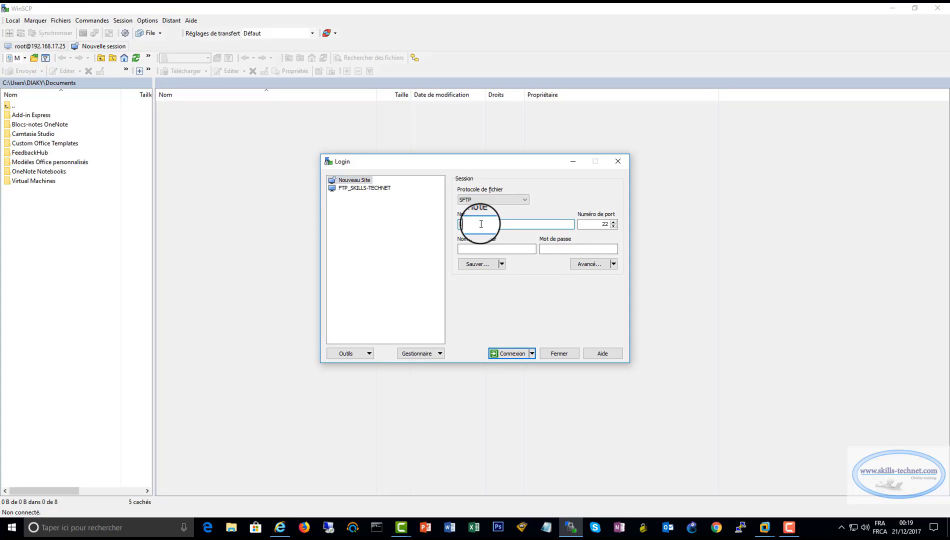
pyautogui.write('192.168.17.25')
pyautogui.click(474, 250)
pyautogui.write('root')
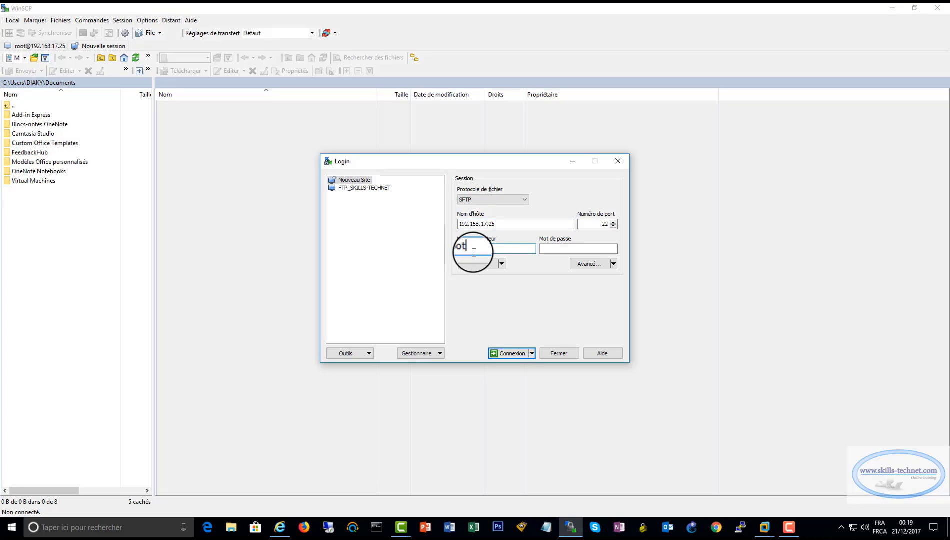
pyautogui.click(558, 249)
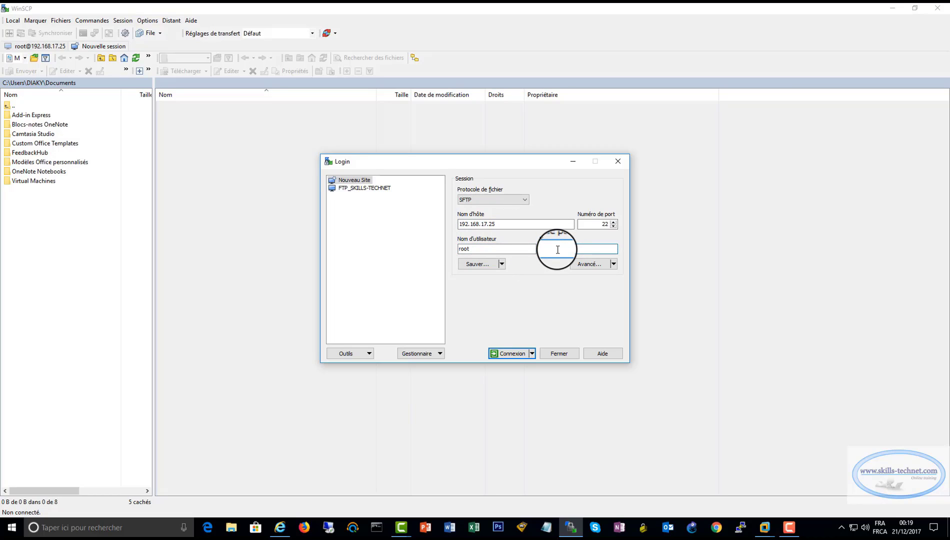
pyautogui.write('••')
pyautogui.press('BackSpace')
pyautogui.press('BackSpace')
pyautogui.write('••••••••')
pyautogui.press('Return')
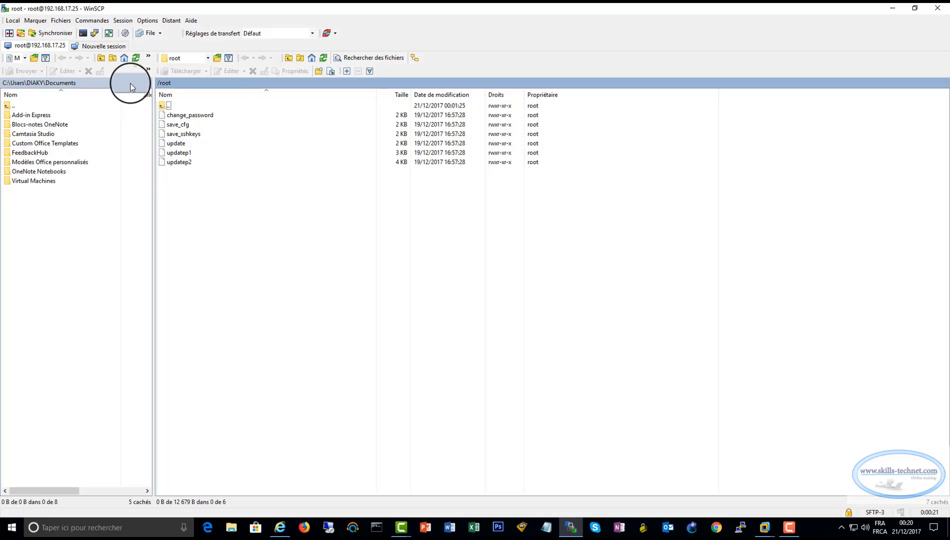
# Navigate to /usr/local/libexec/nas and open generate_ctl_conf.py for editing
pyautogui.click(208, 59)
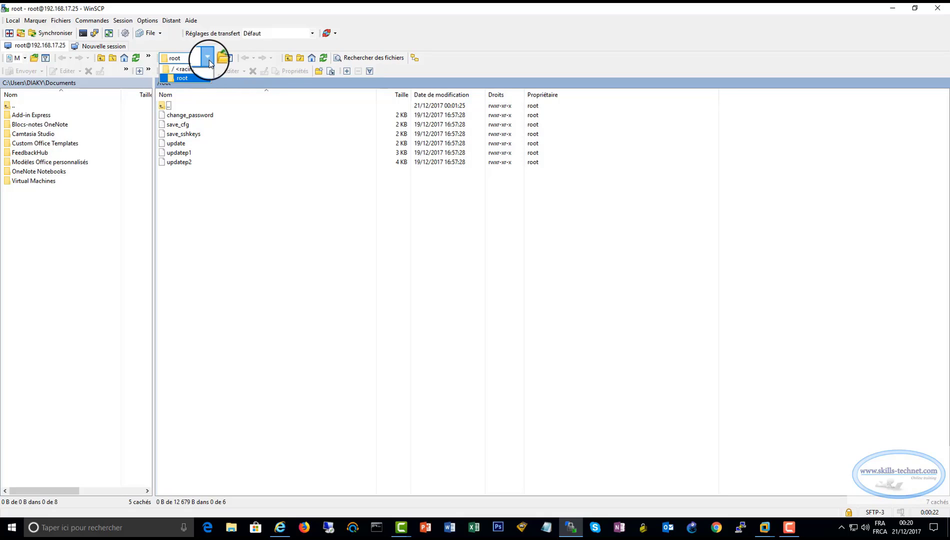
pyautogui.click(185, 68)
pyautogui.doubleClick(171, 265)
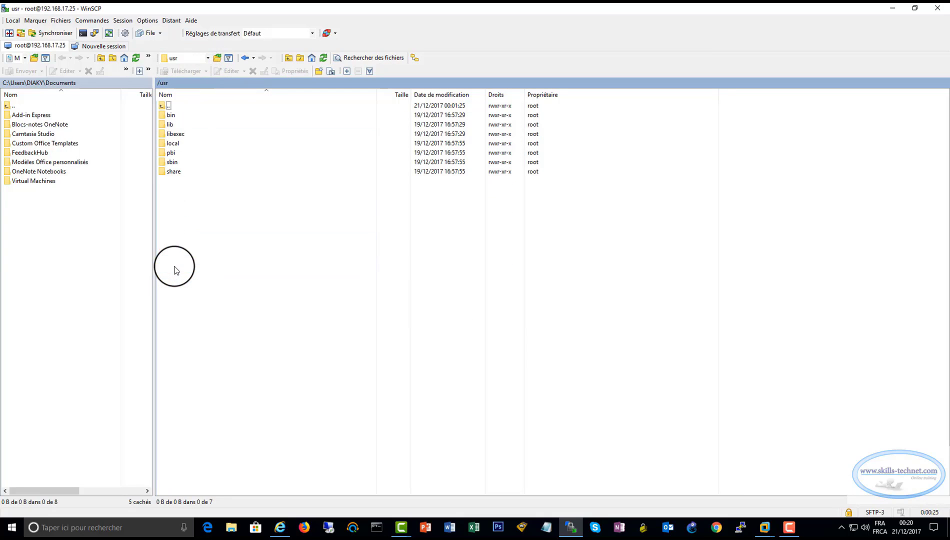
pyautogui.doubleClick(182, 144)
pyautogui.doubleClick(182, 162)
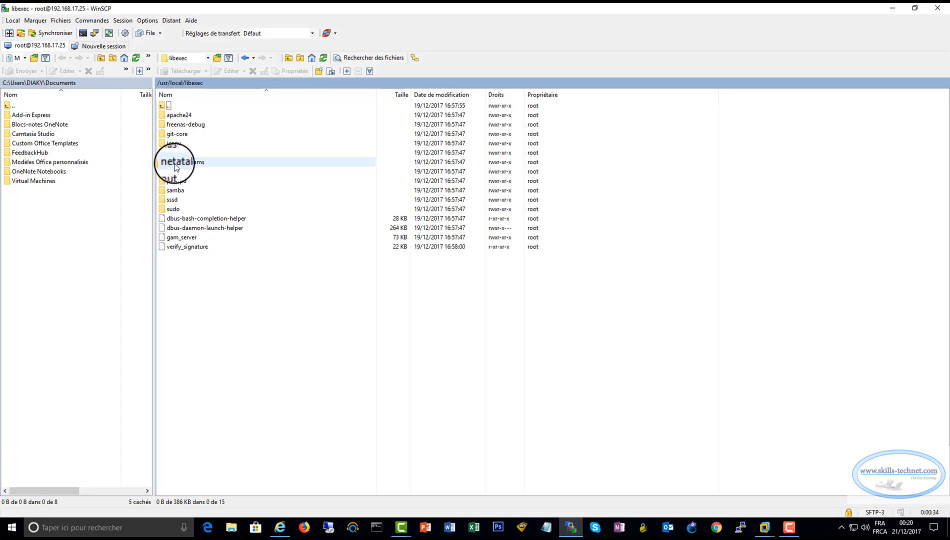
pyautogui.doubleClick(173, 153)
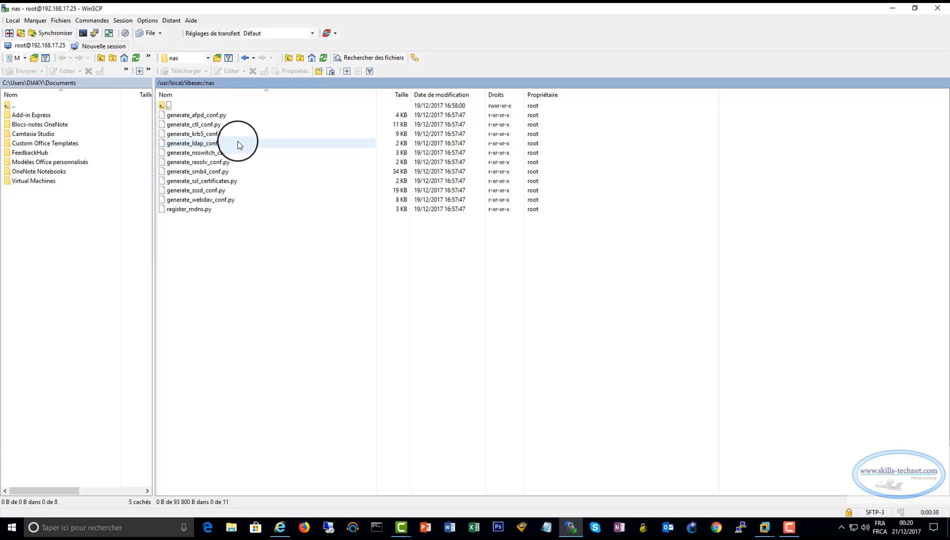
pyautogui.doubleClick(184, 127)
# In generate_ctl_conf.py, insert the missing 'in' into the auth_network elif separator check
pyautogui.scroll(-7, 150, 195)
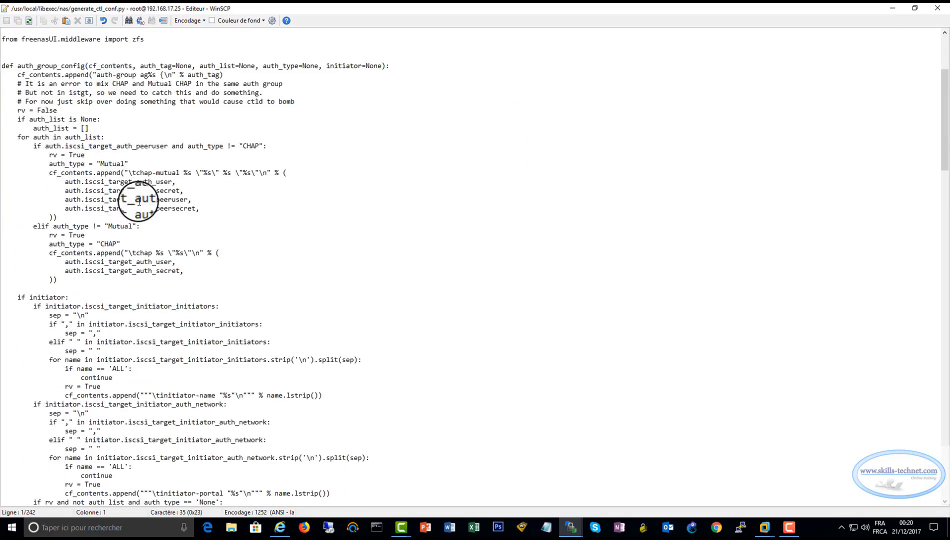
pyautogui.scroll(-20, 139, 202)
pyautogui.click(128, 244)
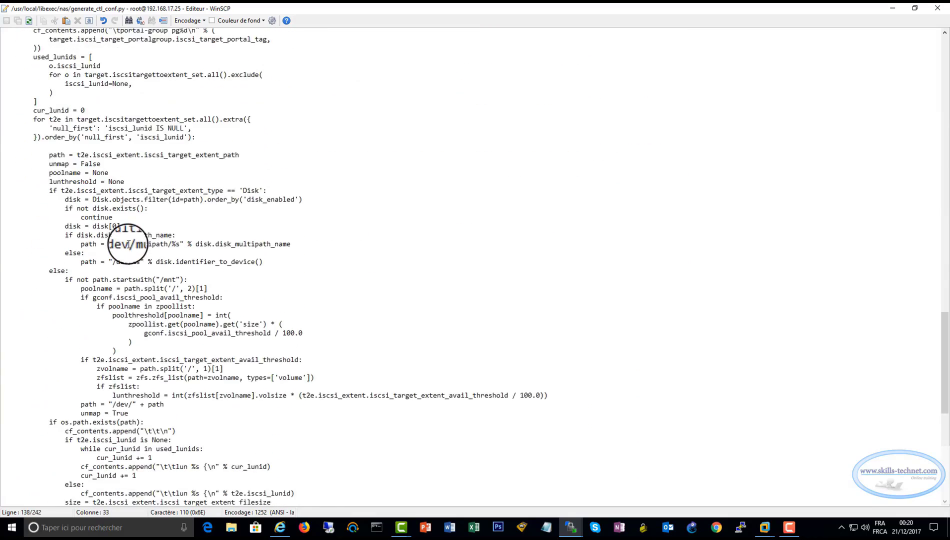
pyautogui.press('Down')
pyautogui.press('Down')
pyautogui.press('Down')
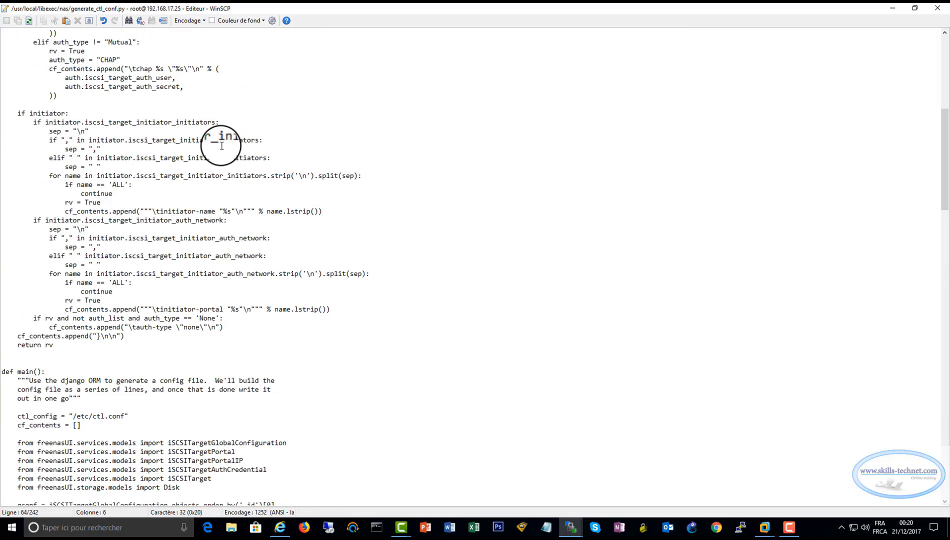
pyautogui.press('Right')
pyautogui.press('Right')
pyautogui.press('Right')
pyautogui.press('Right')
pyautogui.press('Right')
pyautogui.press('Right')
pyautogui.press('Right')
pyautogui.press('Right')
pyautogui.press('Right')
pyautogui.press('Right')
pyautogui.press('Right')
pyautogui.press('Right')
pyautogui.press('Right')
pyautogui.press('Right')
pyautogui.press('Right')
pyautogui.press('Delete')
pyautogui.press('Delete')
pyautogui.press('Delete')
pyautogui.press('Right')
pyautogui.press('Left')
pyautogui.write('in')
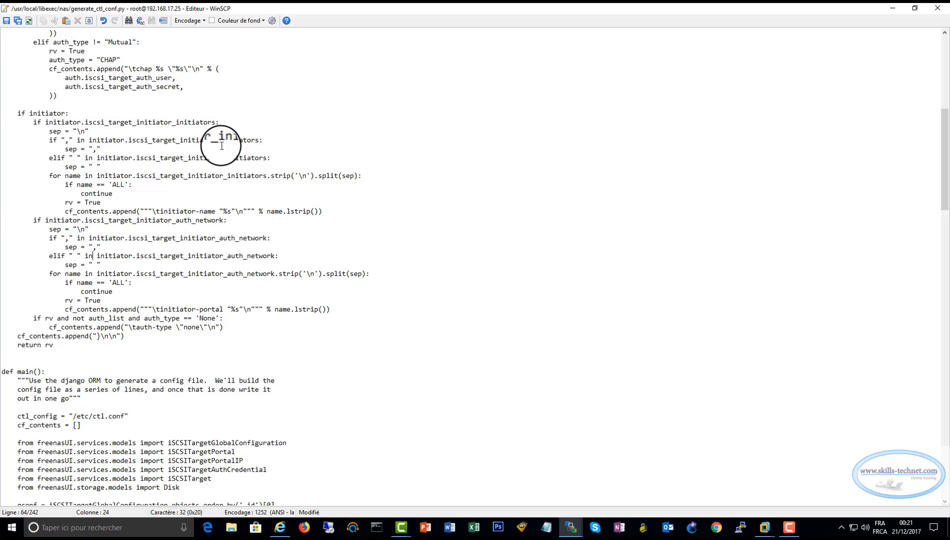
# Compare against the comma and space checks, then save the script to the server
pyautogui.doubleClick(80, 238)
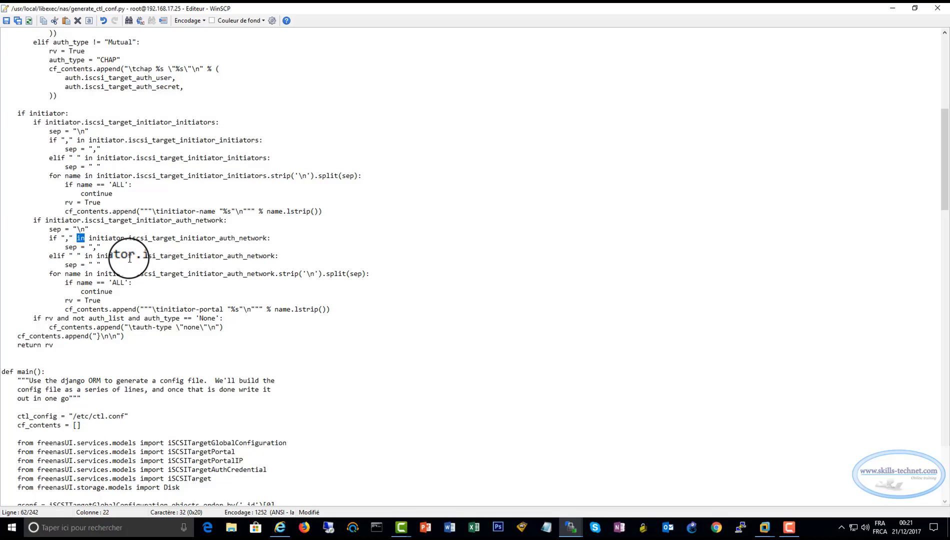
pyautogui.doubleClick(89, 256)
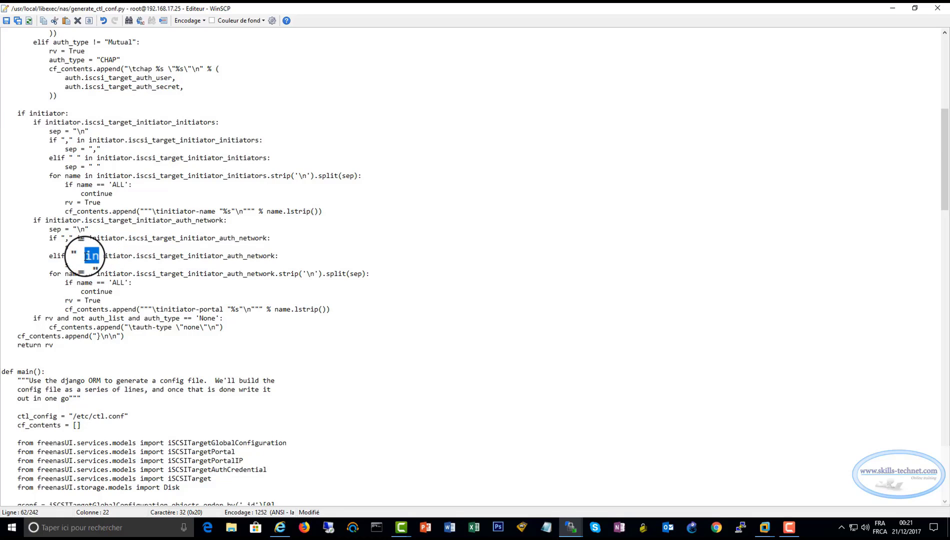
pyautogui.click(303, 256)
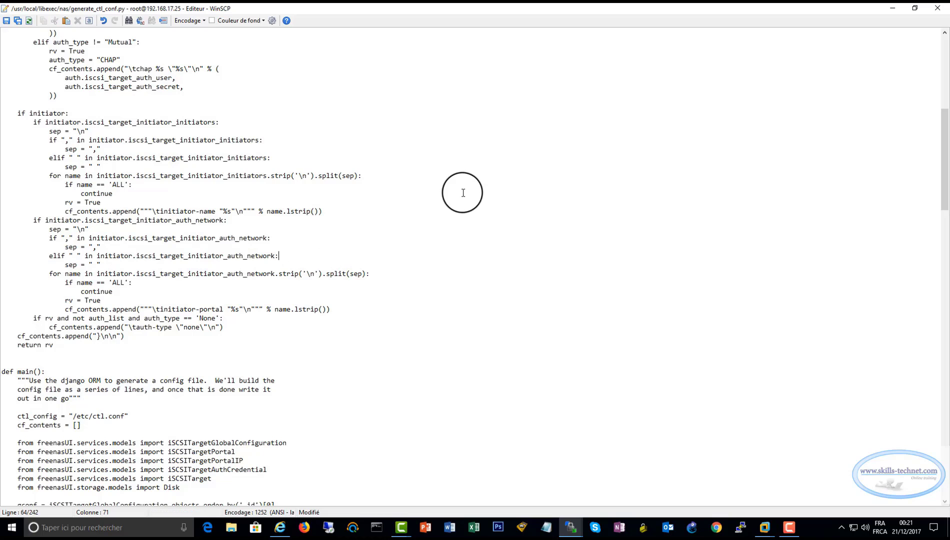
pyautogui.click(6, 20)
pyautogui.click(937, 8)
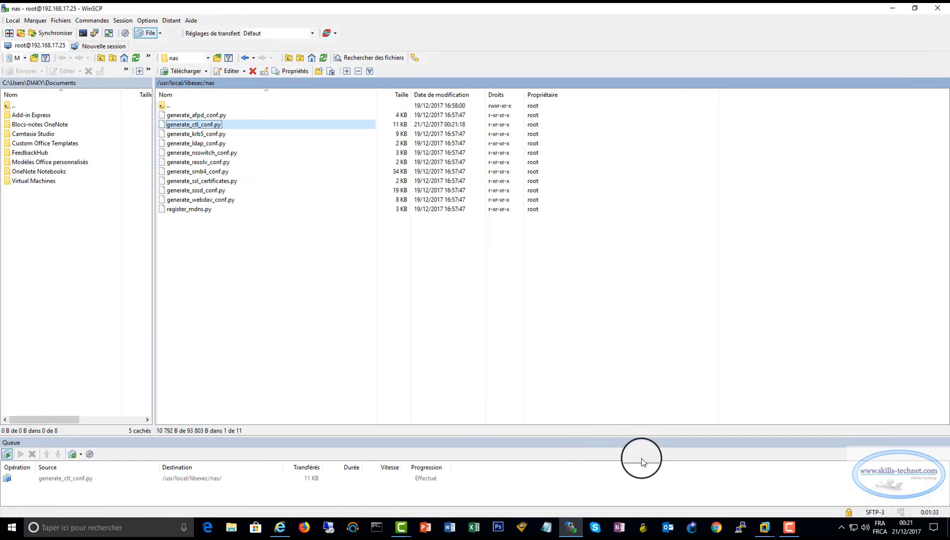
# Return to the FreeNAS Control Services page and switch the iSCSI service on
pyautogui.click(281, 529)
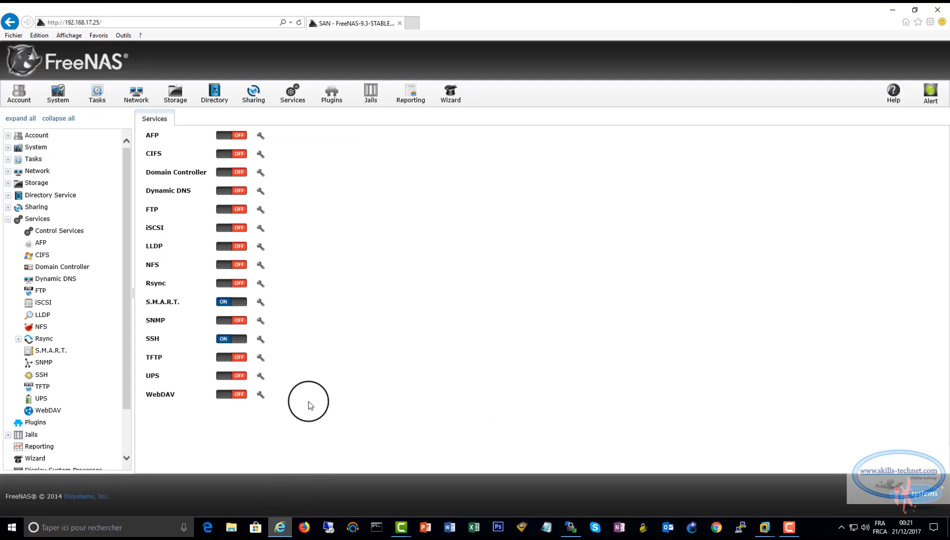
pyautogui.click(235, 228)
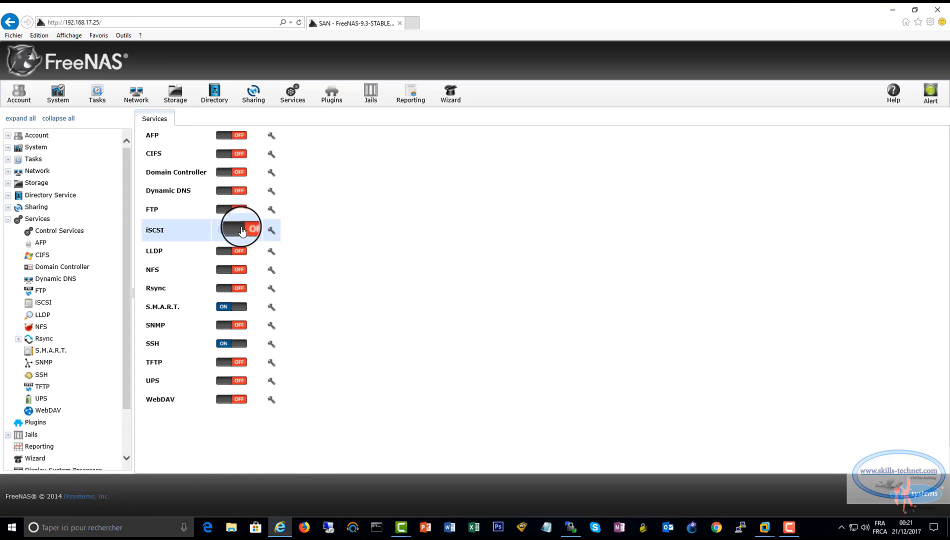
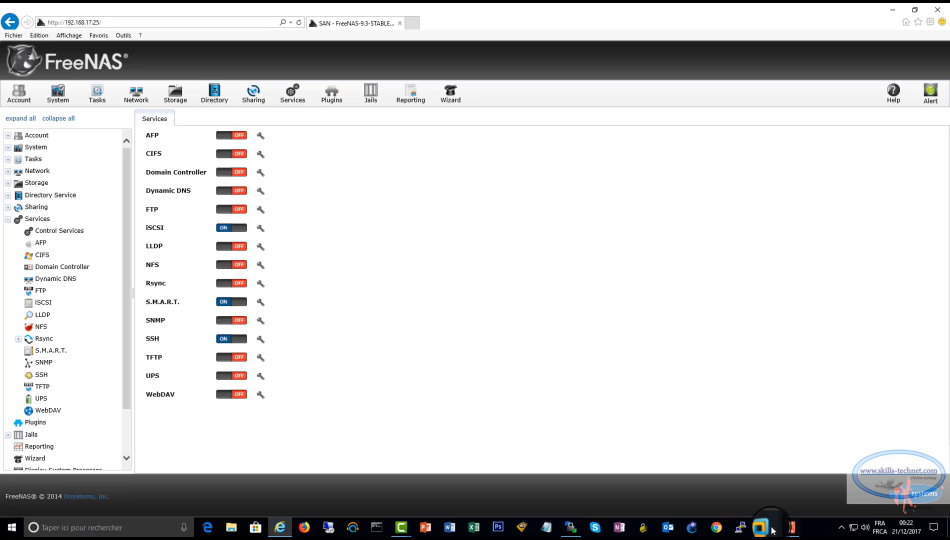
# Switch to VMware Workstation's FREENAS_ESXI window and its ESXIHOTE1 console tab
pyautogui.moveTo(769, 531)
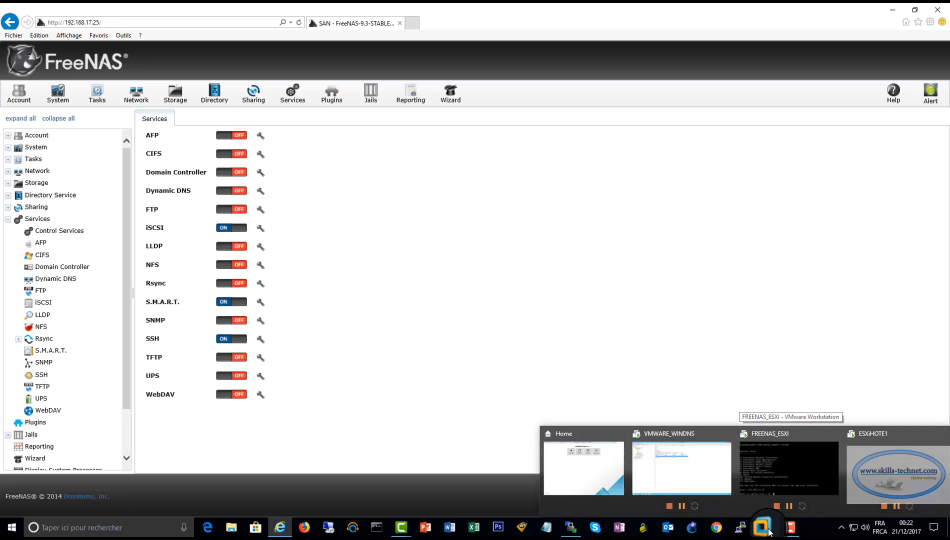
pyautogui.click(789, 467)
pyautogui.click(613, 10)
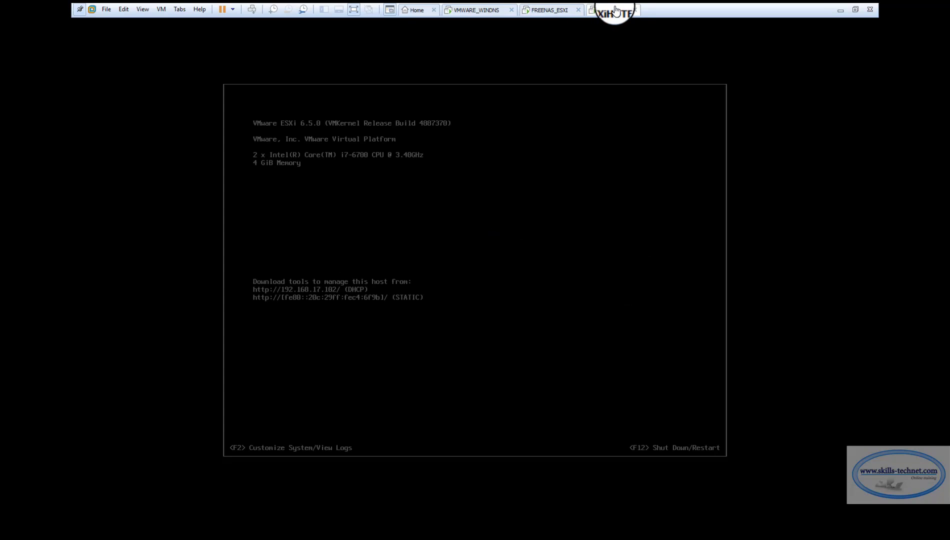
# Log in to the ESXiHOTE1 console as root with the administrator password
pyautogui.click(530, 254)
pyautogui.click(530, 248)
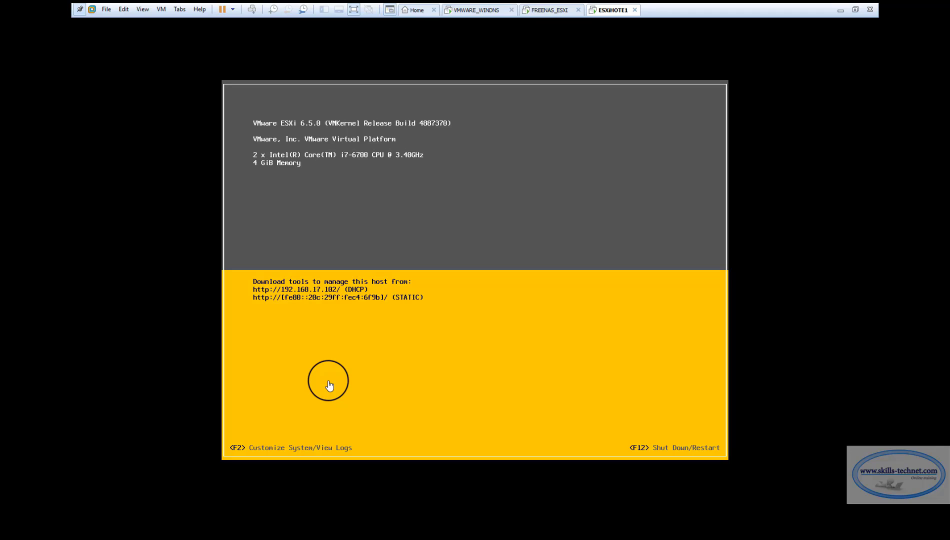
pyautogui.click(435, 381)
pyautogui.press('F2')
pyautogui.press('Tab')
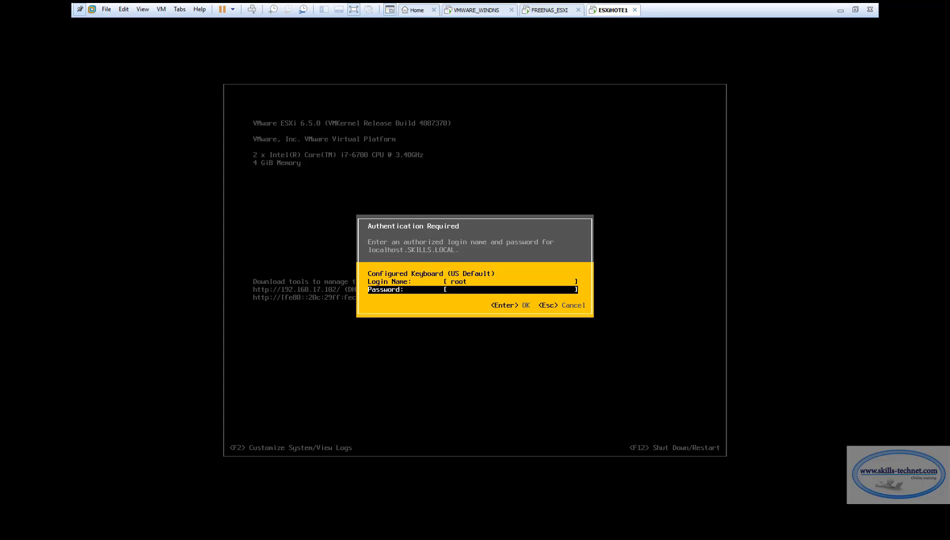
pyautogui.write('********')
pyautogui.press('Return')
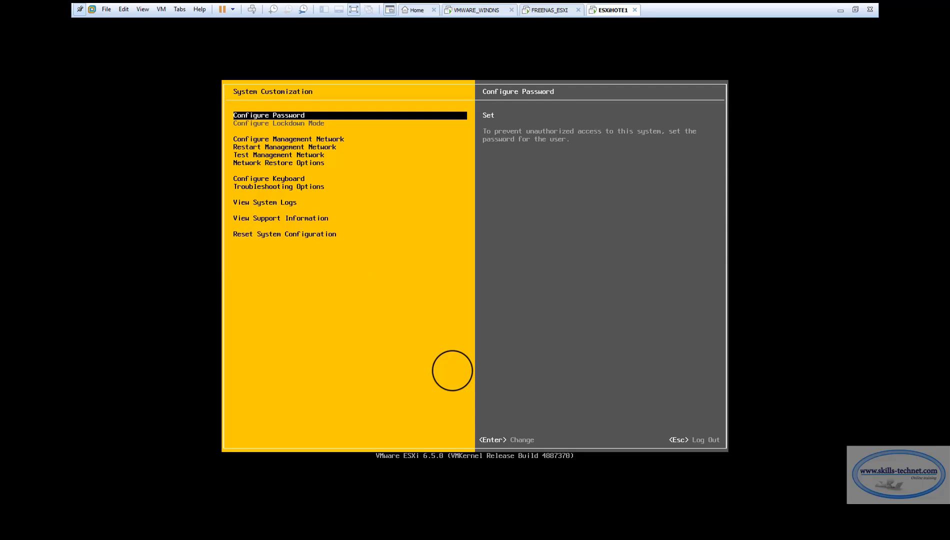
# Open Configure Management Network and review the management network adapters
pyautogui.press('Down')
pyautogui.press('Down')
pyautogui.press('Return')
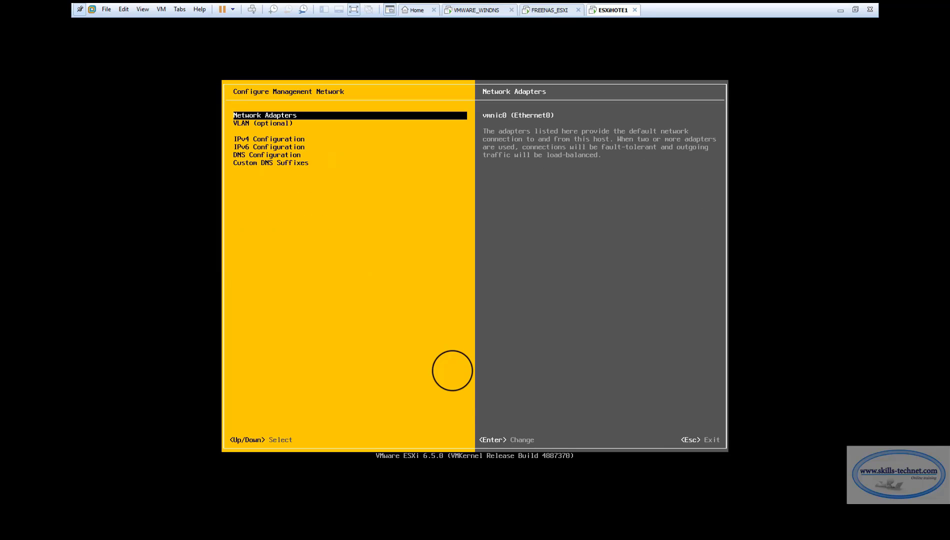
pyautogui.press('Return')
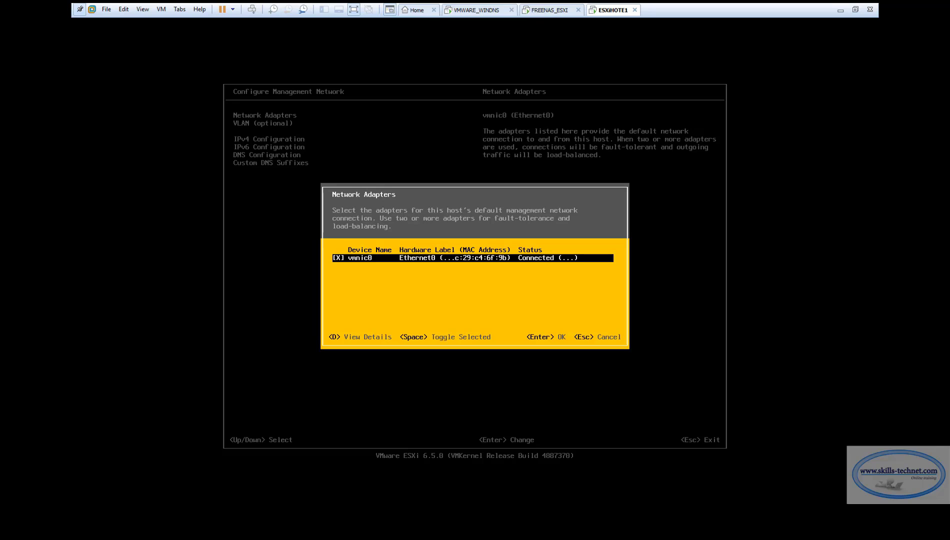
pyautogui.press('Escape')
# Set IPv4 to static 192.168.17.20, keeping mask 255.255.255.0 and gateway 192.168.17.2
pyautogui.press('Down')
pyautogui.press('Down')
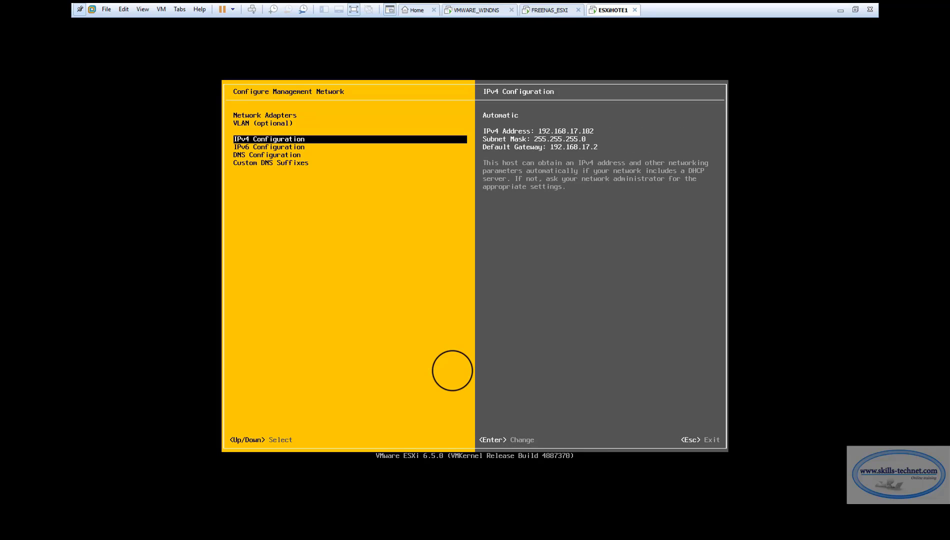
pyautogui.press('Return')
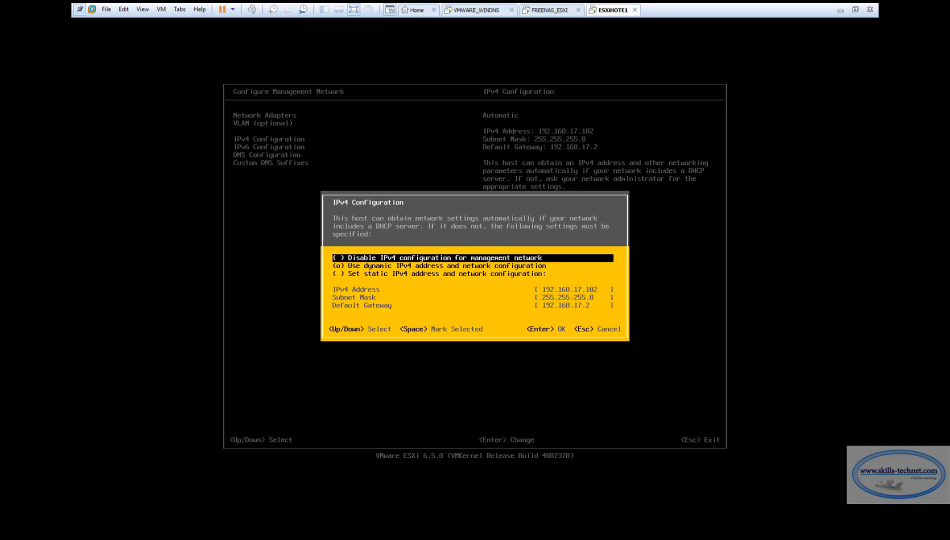
pyautogui.press('Down')
pyautogui.press('Down')
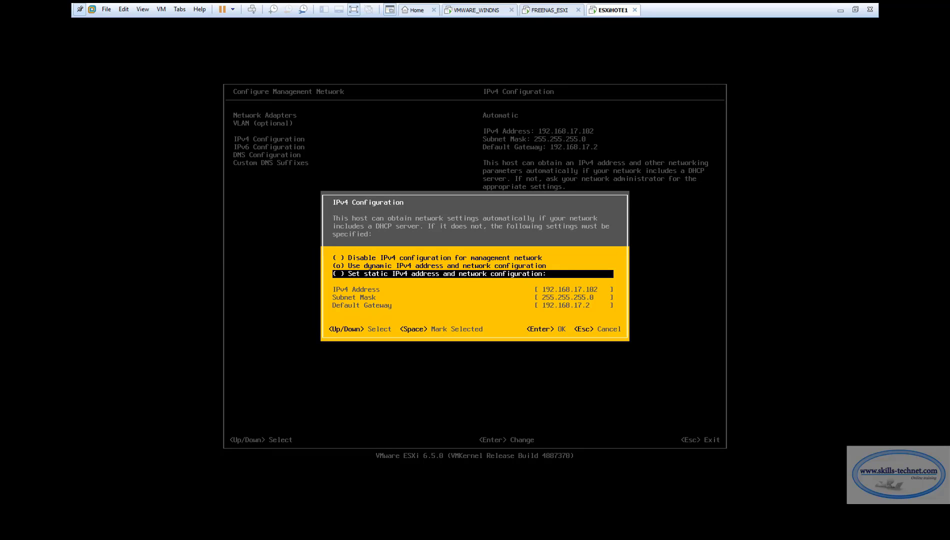
pyautogui.press('space')
pyautogui.press('Down')
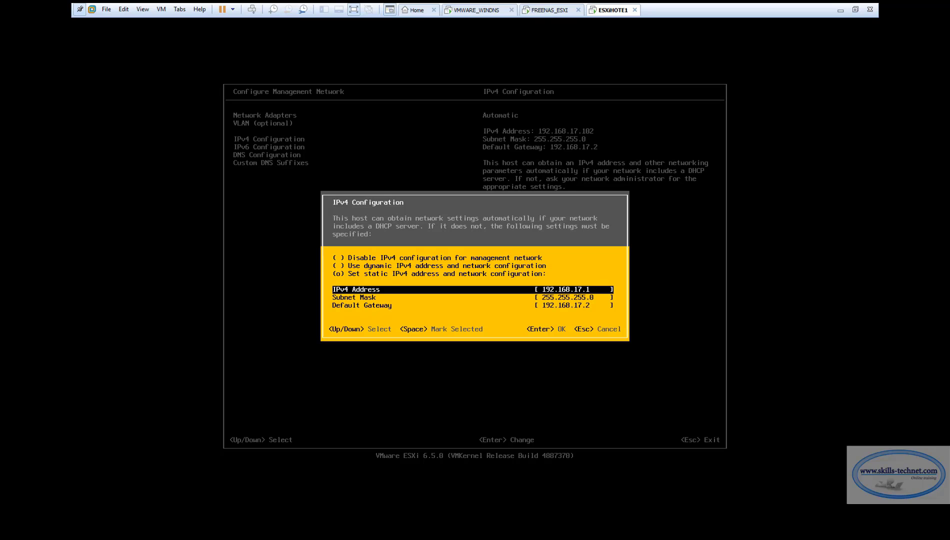
pyautogui.write('20')
pyautogui.press('Down')
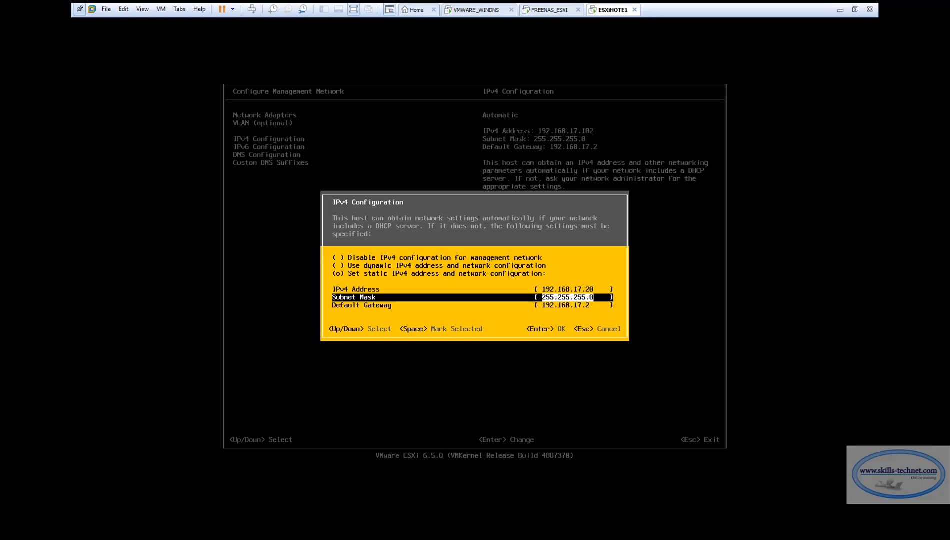
pyautogui.press('Down')
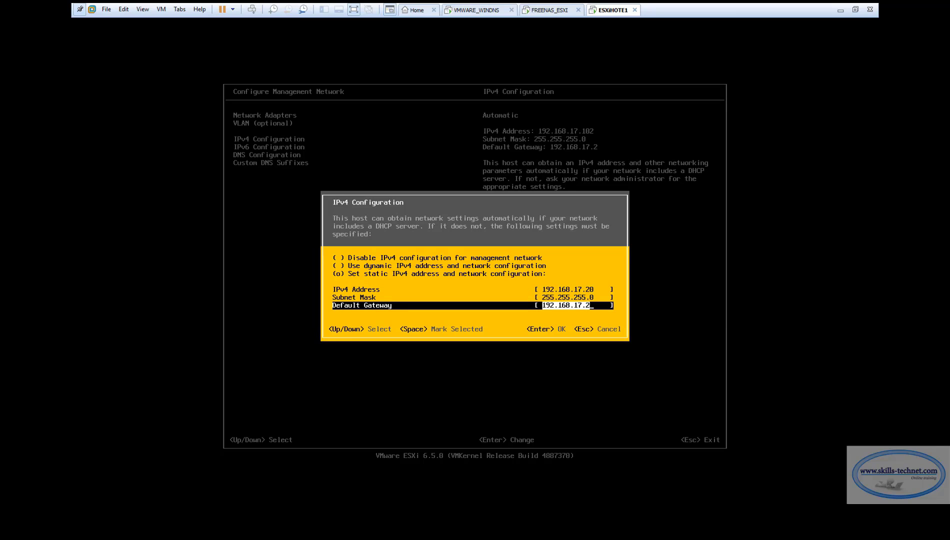
# Confirm the static IPv4 settings and set the hostname to ESXiHOTE1.skills.local
pyautogui.press('Return')
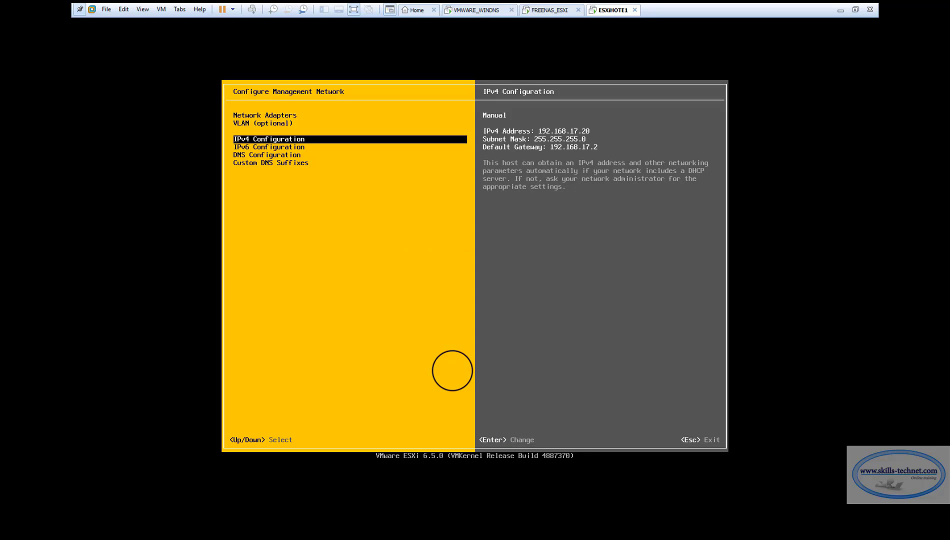
pyautogui.press('Down')
pyautogui.press('Down')
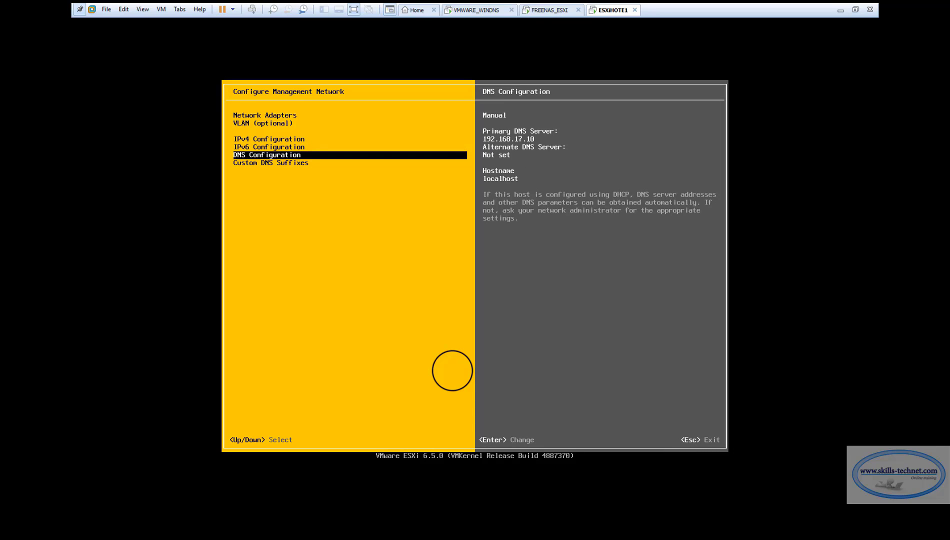
pyautogui.press('Return')
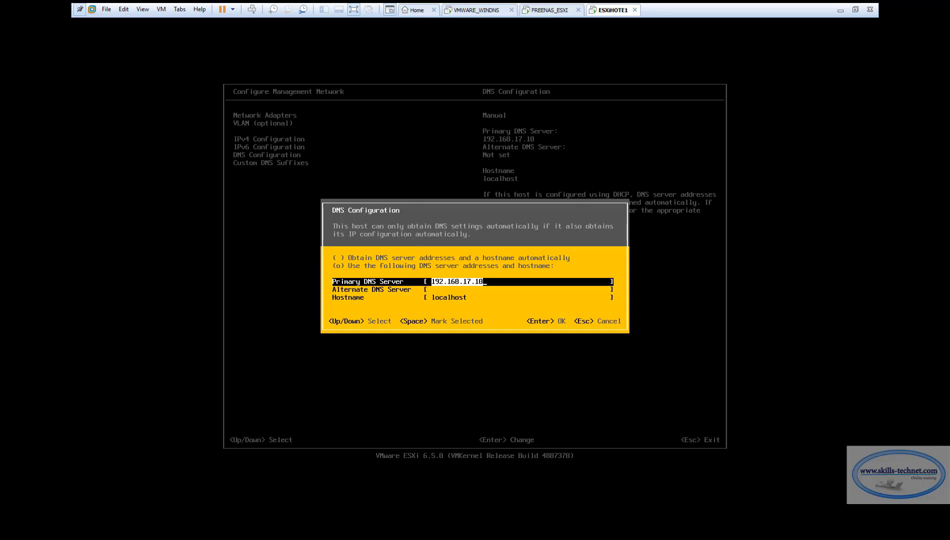
pyautogui.press('Down')
pyautogui.press('Down')
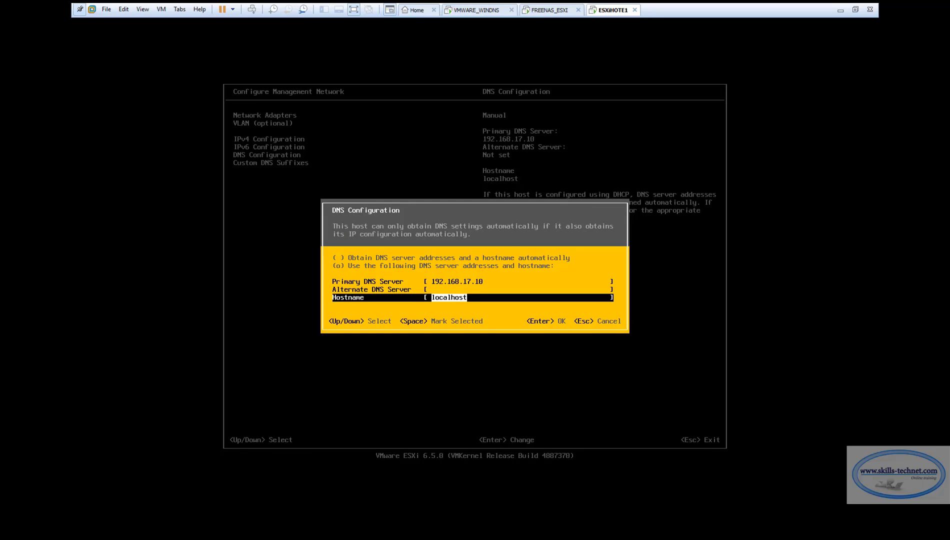
pyautogui.write('ESXiHOTE1.SKILLS')
pyautogui.press('BackSpace')
pyautogui.press('BackSpace')
pyautogui.press('BackSpace')
pyautogui.press('BackSpace')
pyautogui.press('BackSpace')
pyautogui.write('kills.local')
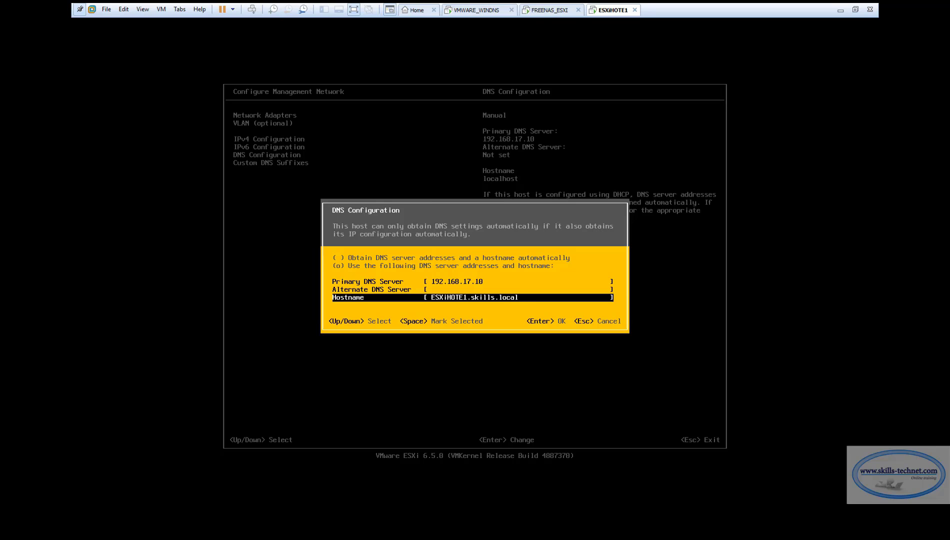
pyautogui.press('Return')
# Keep the SKILLS.LOCAL DNS suffix and apply the management network changes
pyautogui.press('Down')
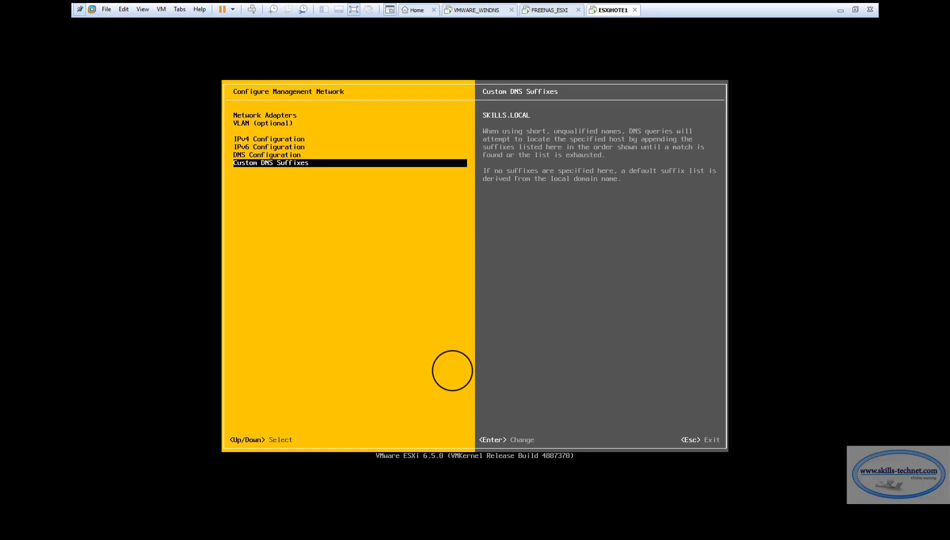
pyautogui.press('Return')
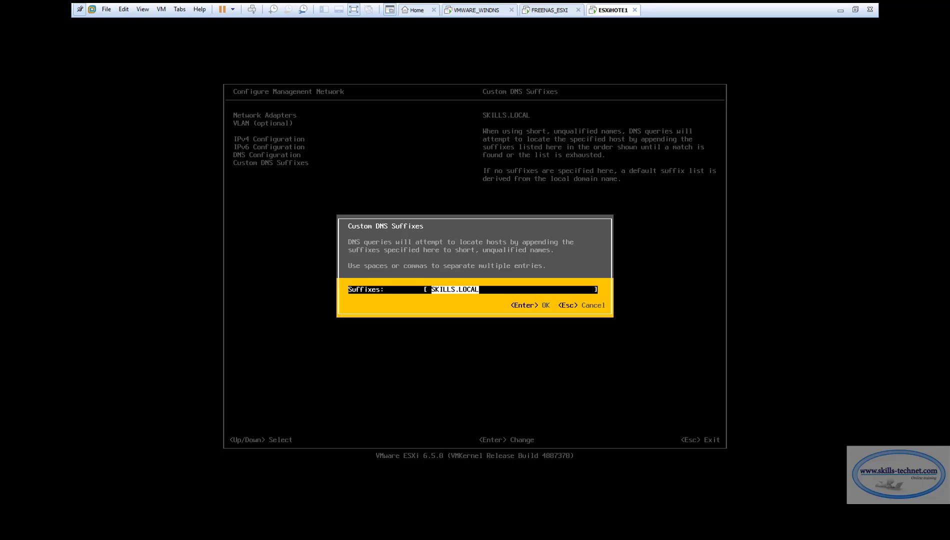
pyautogui.press('Return')
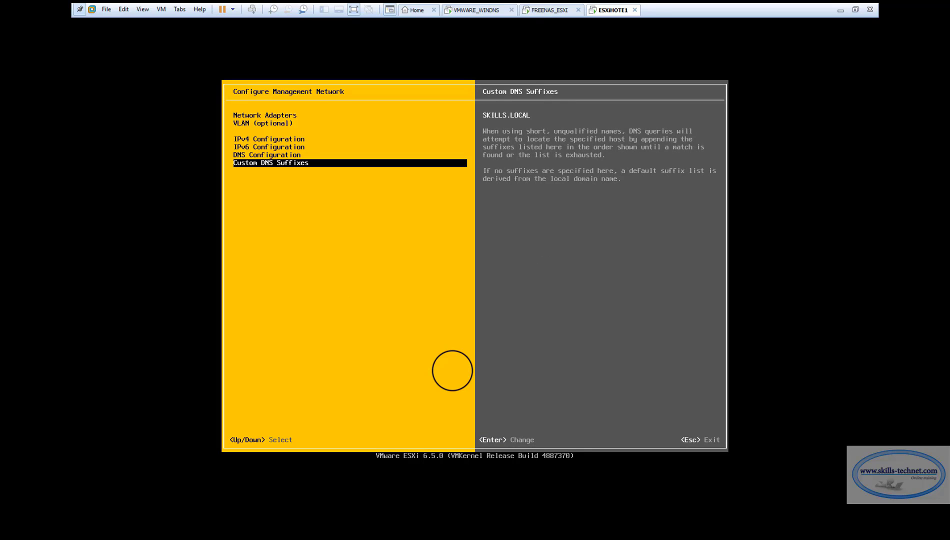
pyautogui.press('Escape')
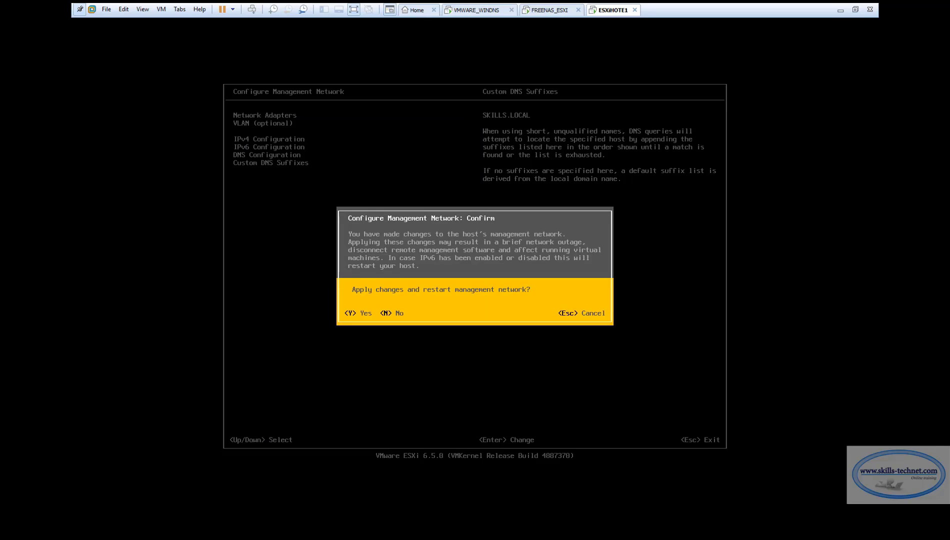
pyautogui.press('Escape')
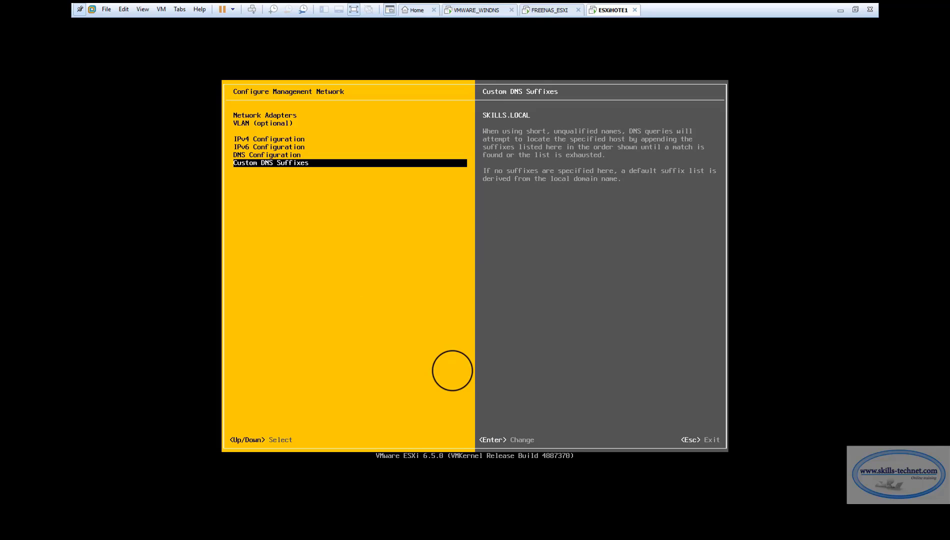
pyautogui.press('Escape')
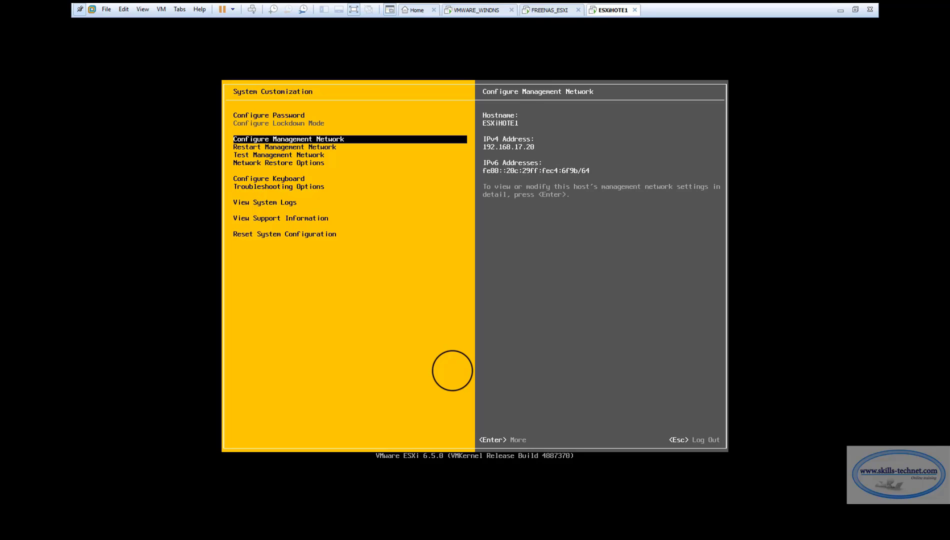
# Run Test Management Network, confirming gateway and DNS pings and hostname resolution pass
pyautogui.press('Down')
pyautogui.press('Down')
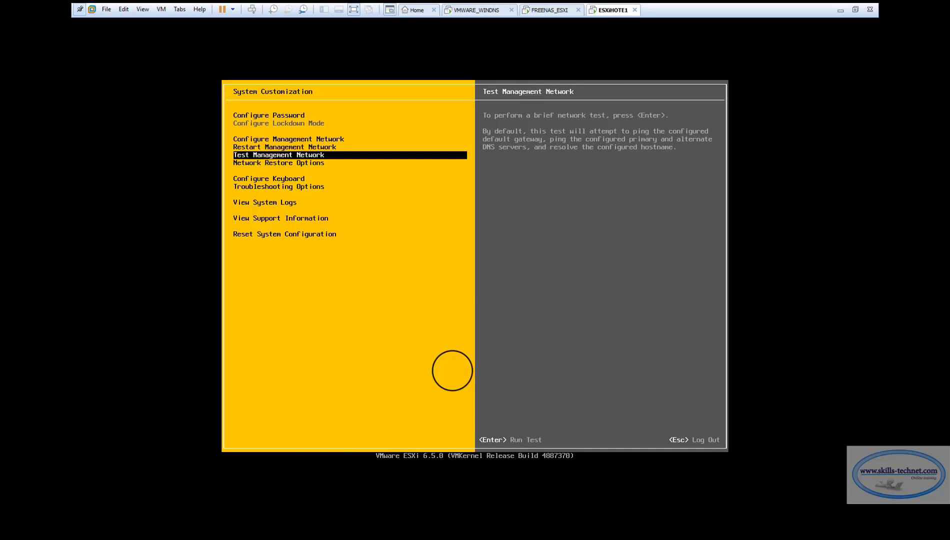
pyautogui.press('Return')
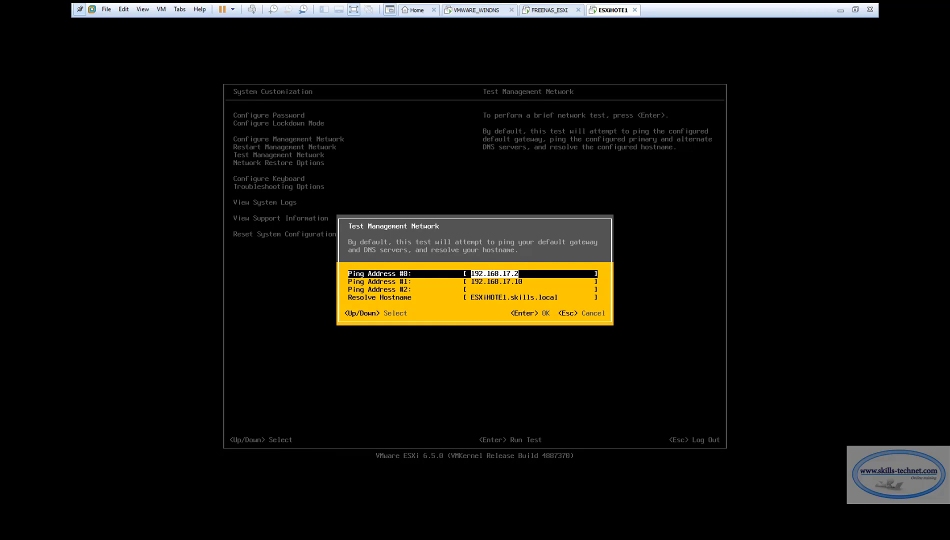
pyautogui.press('Down')
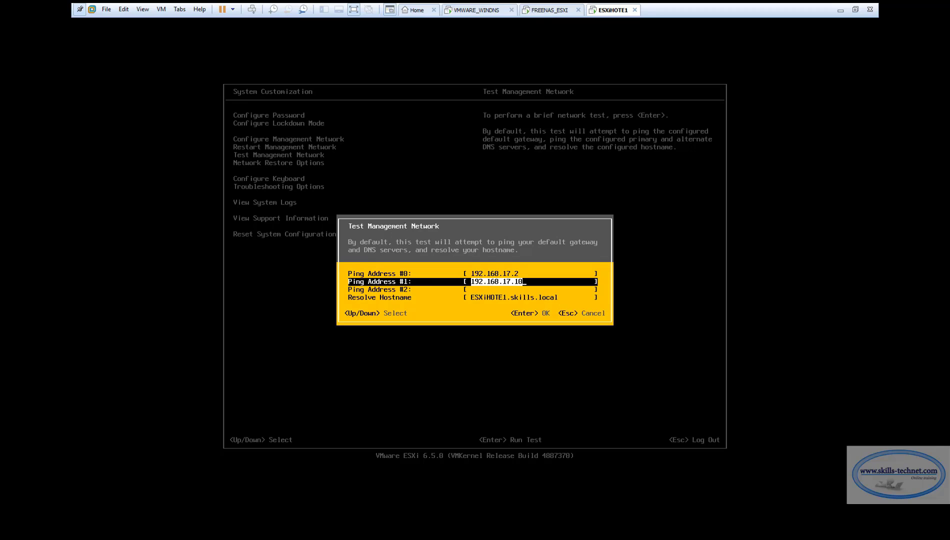
pyautogui.press('Down')
pyautogui.press('Down')
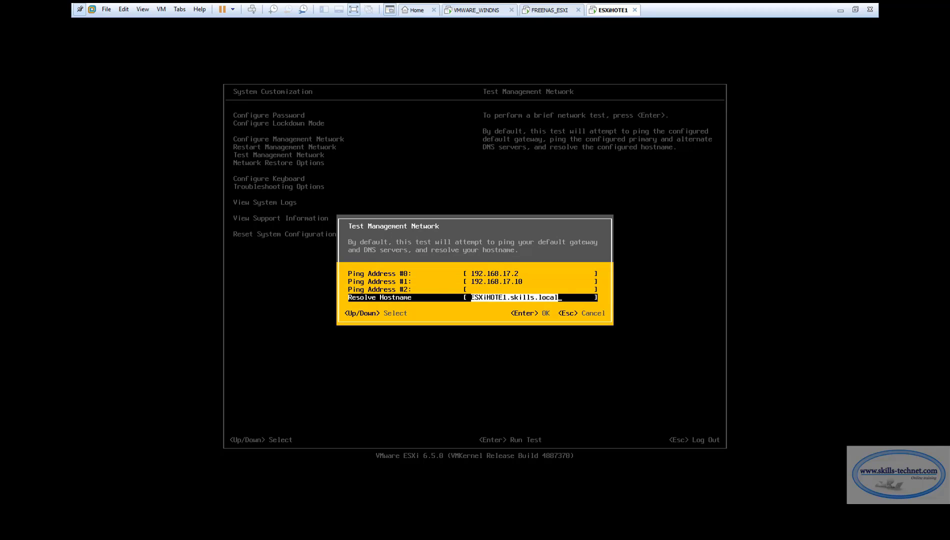
pyautogui.press('Up')
pyautogui.press('Up')
pyautogui.press('Up')
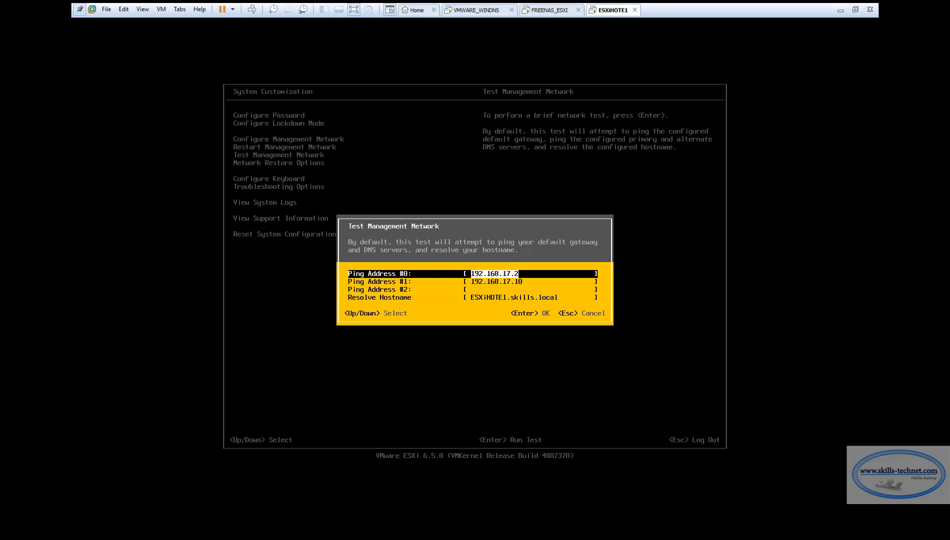
pyautogui.press('Return')
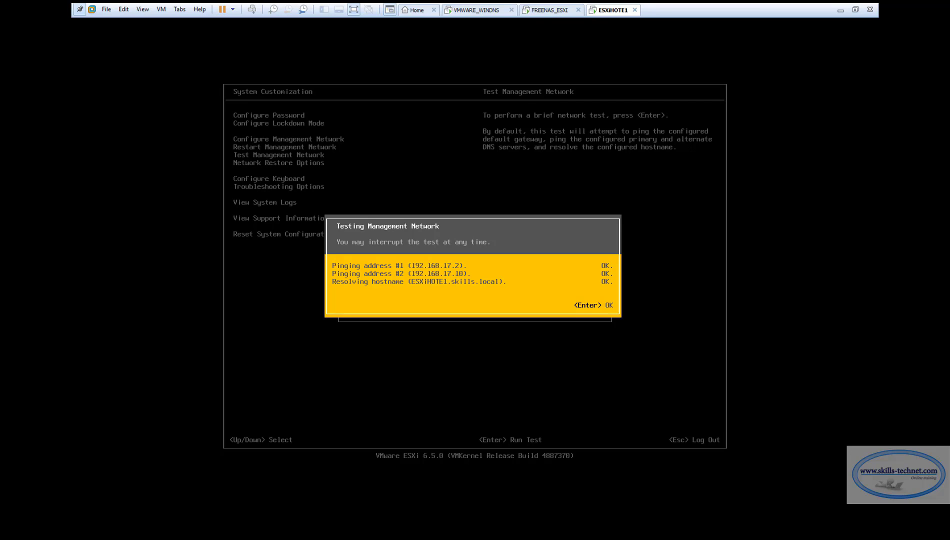
pyautogui.press('Return')
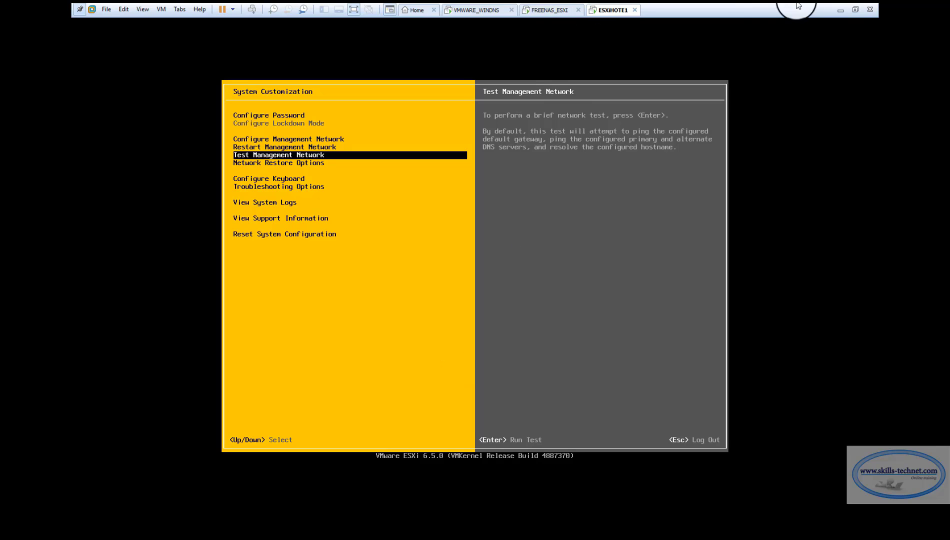
# Open the ESXi Host Client at 192.168.17.20 in a new browser tab, accepting the certificate
pyautogui.click(840, 10)
pyautogui.hotkey('ctrl', 't')
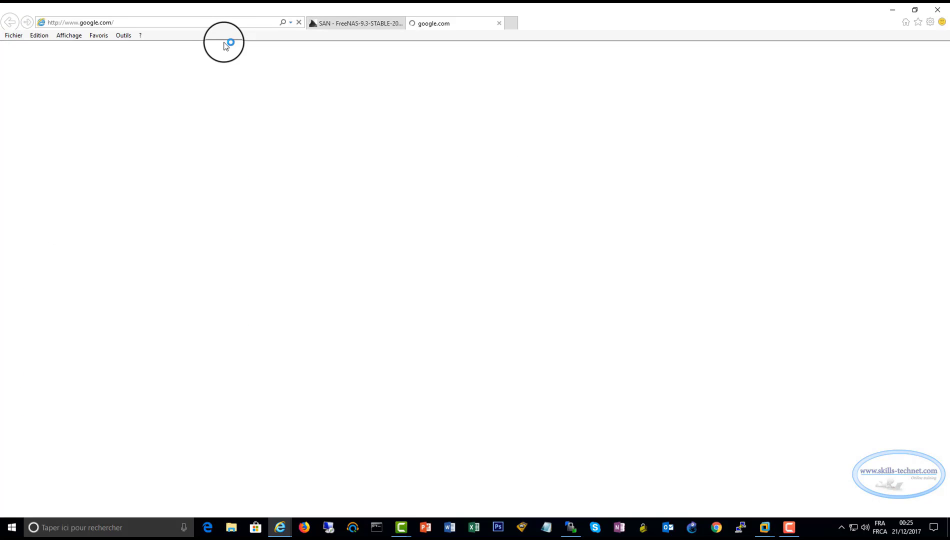
pyautogui.click(219, 21)
pyautogui.write('192.1')
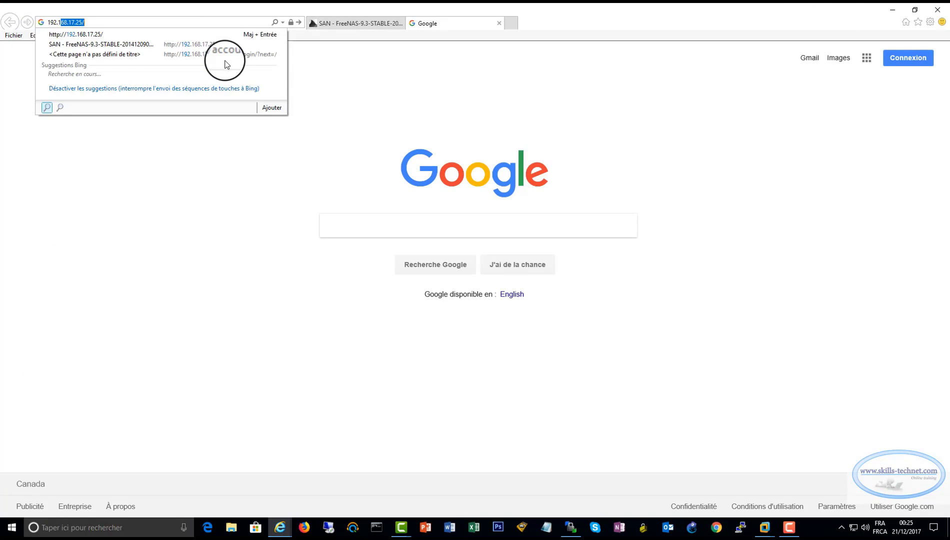
pyautogui.write('68.')
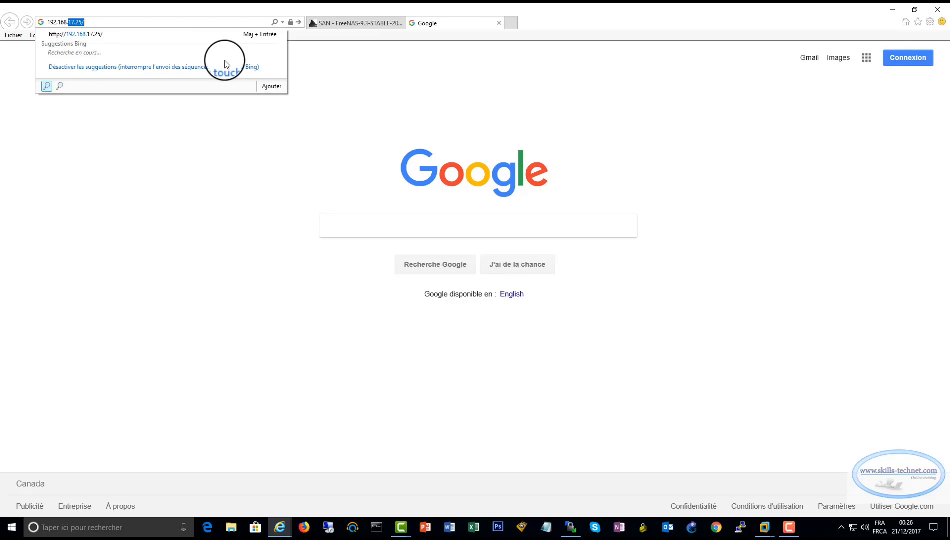
pyautogui.write('17')
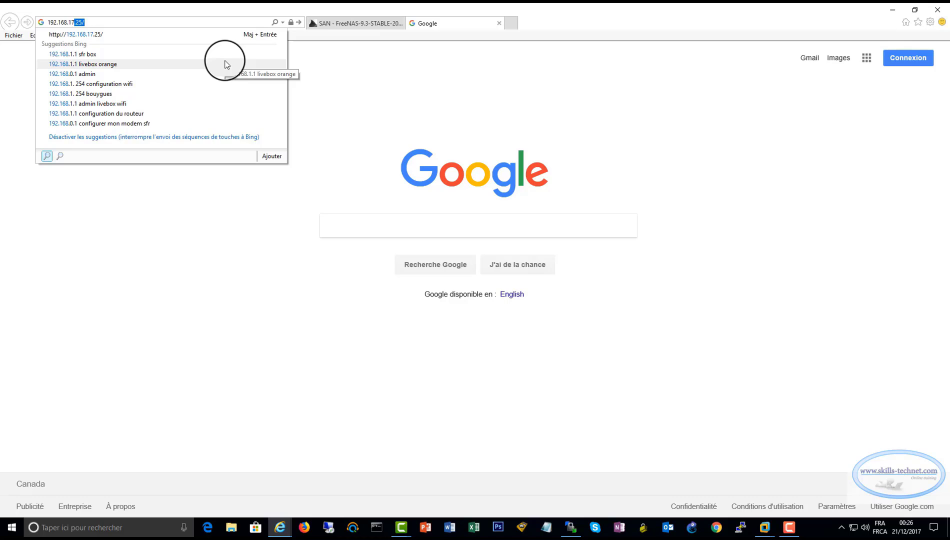
pyautogui.write('.20')
pyautogui.press('Return')
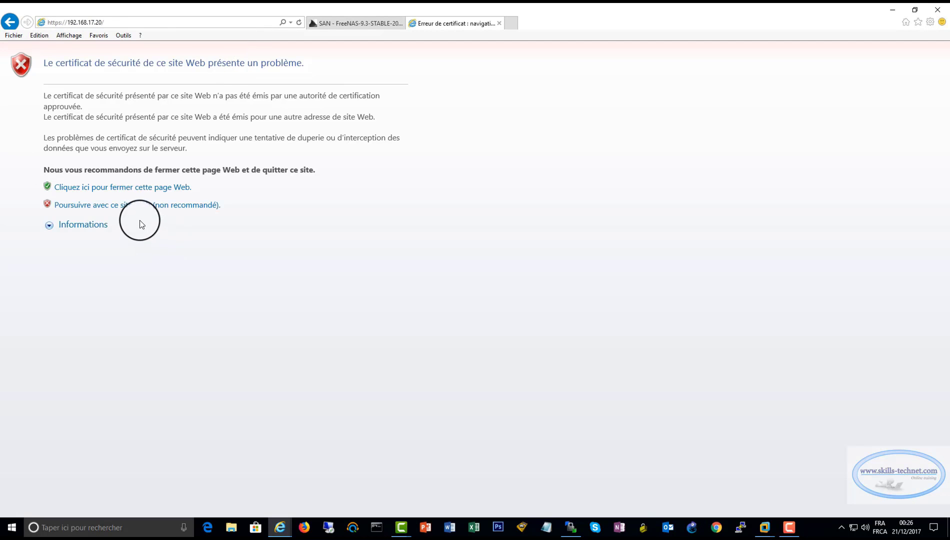
pyautogui.click(138, 205)
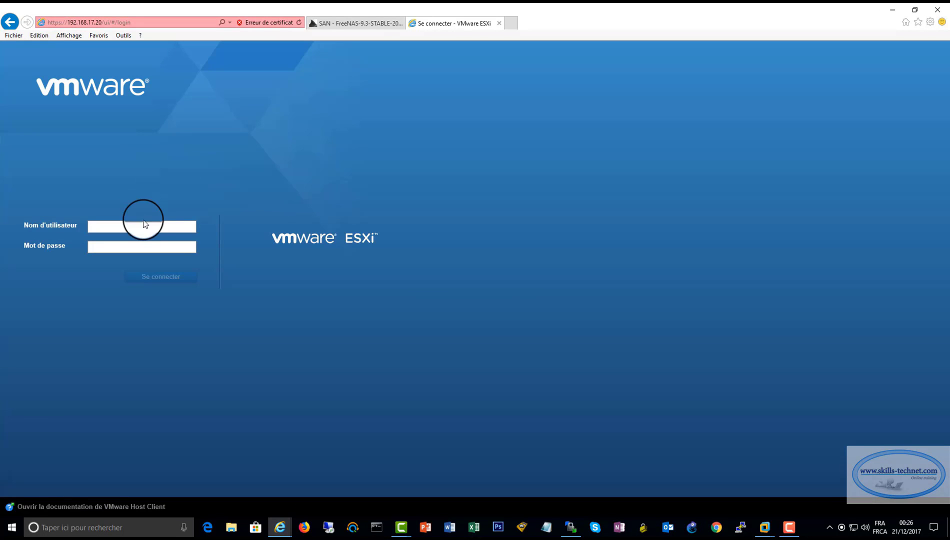
# Sign in as root and dismiss the improvement-program and save-password prompts
pyautogui.click(134, 227)
pyautogui.write('root')
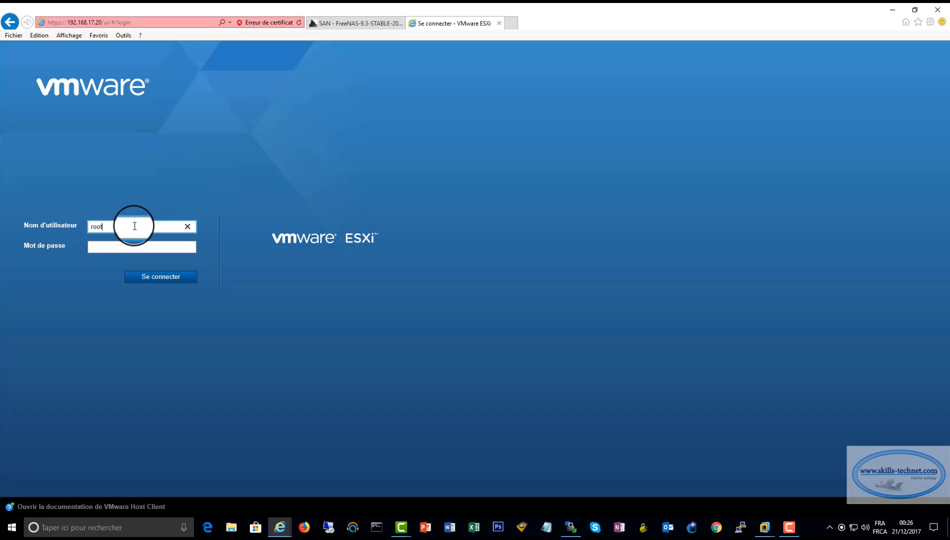
pyautogui.press('Tab')
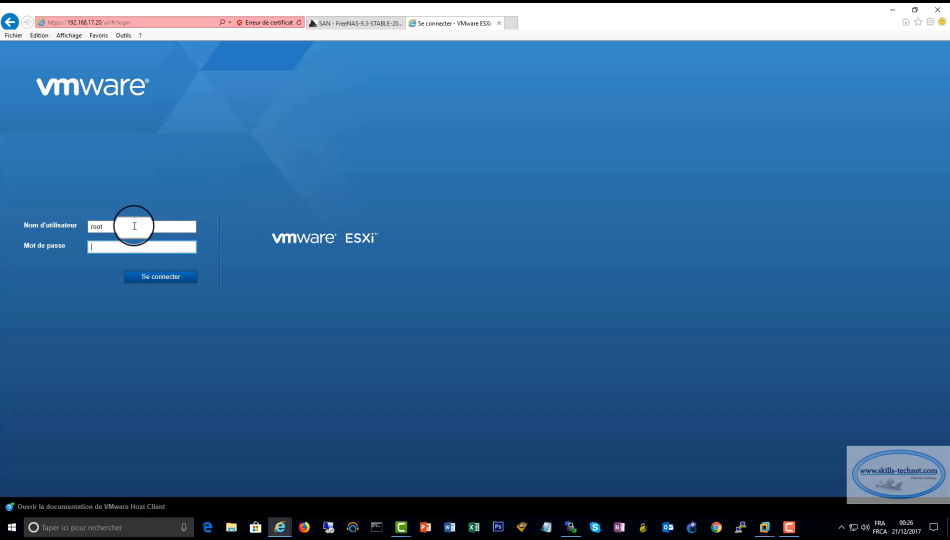
pyautogui.write('********')
pyautogui.press('Return')
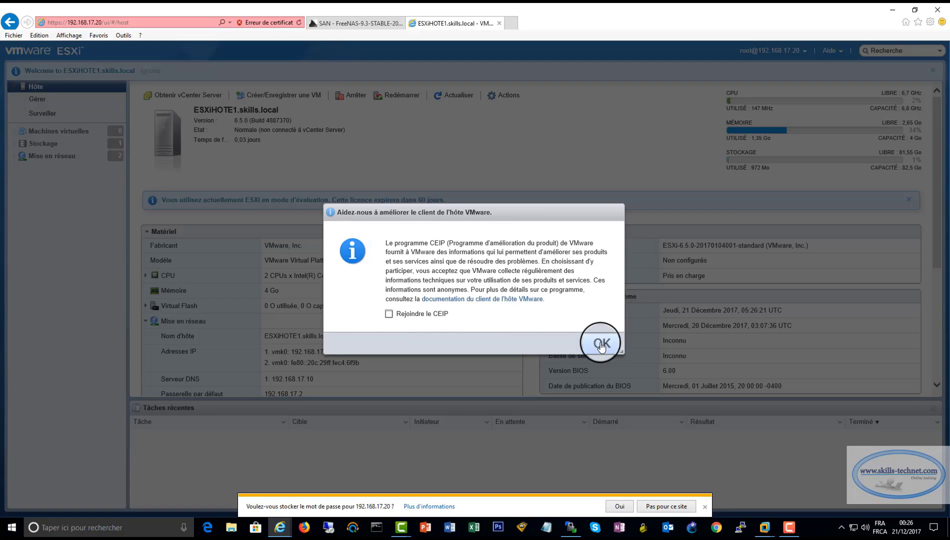
pyautogui.click(602, 338)
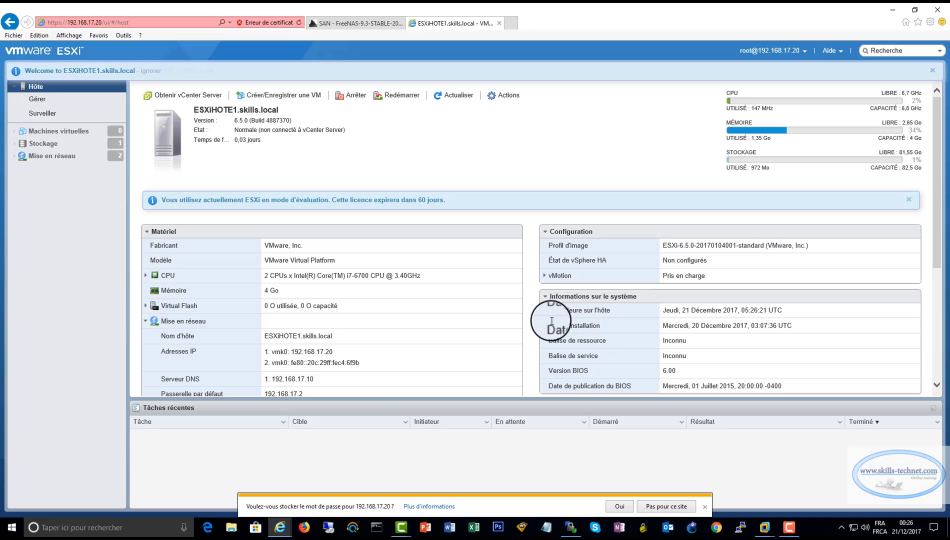
pyautogui.scroll(-2, 503, 325)
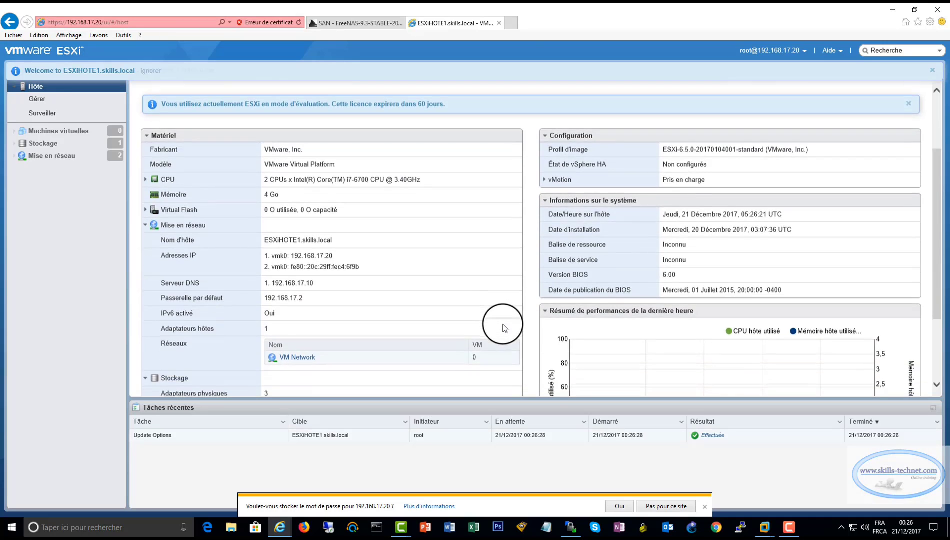
pyautogui.scroll(2, 503, 328)
pyautogui.click(705, 507)
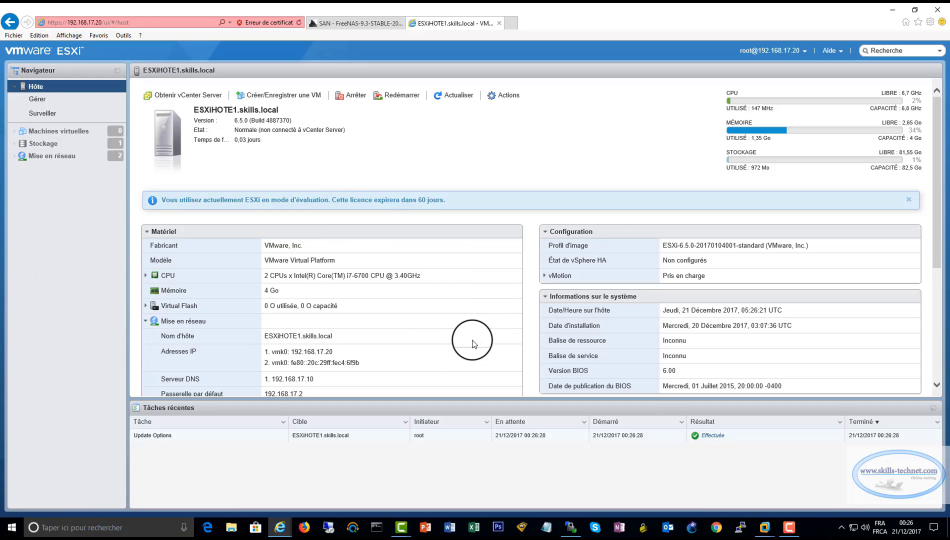
# Go to Networking and show the VMkernel NICs list
pyautogui.scroll(-4, 474, 343)
pyautogui.scroll(4, 474, 344)
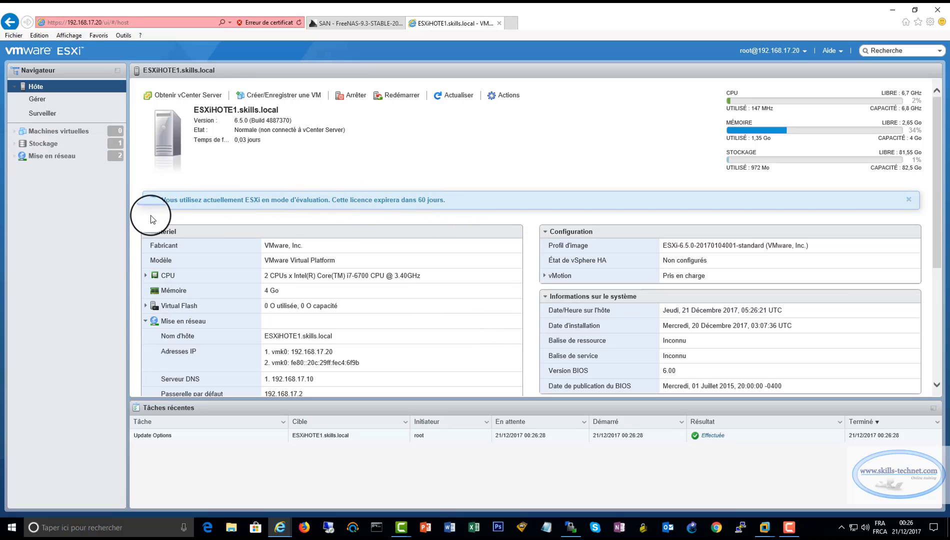
pyautogui.click(48, 145)
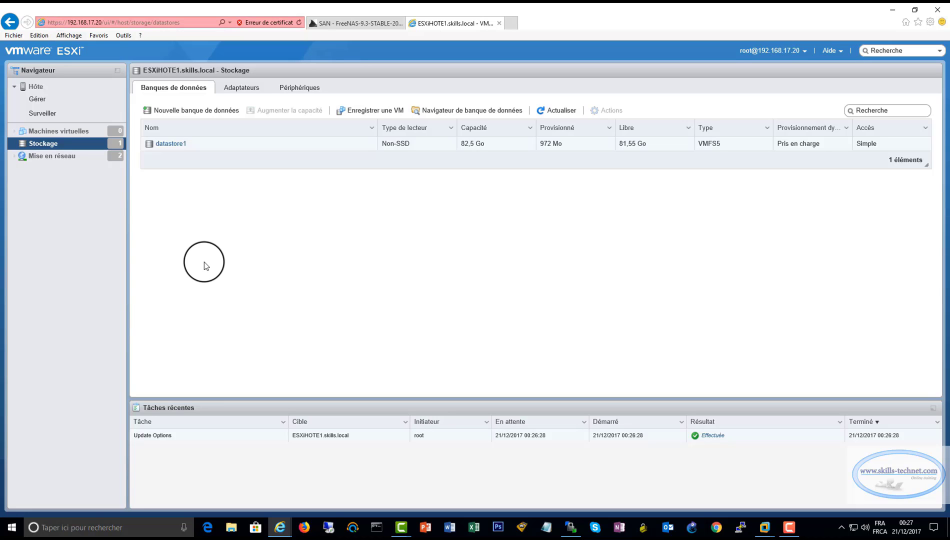
pyautogui.click(60, 156)
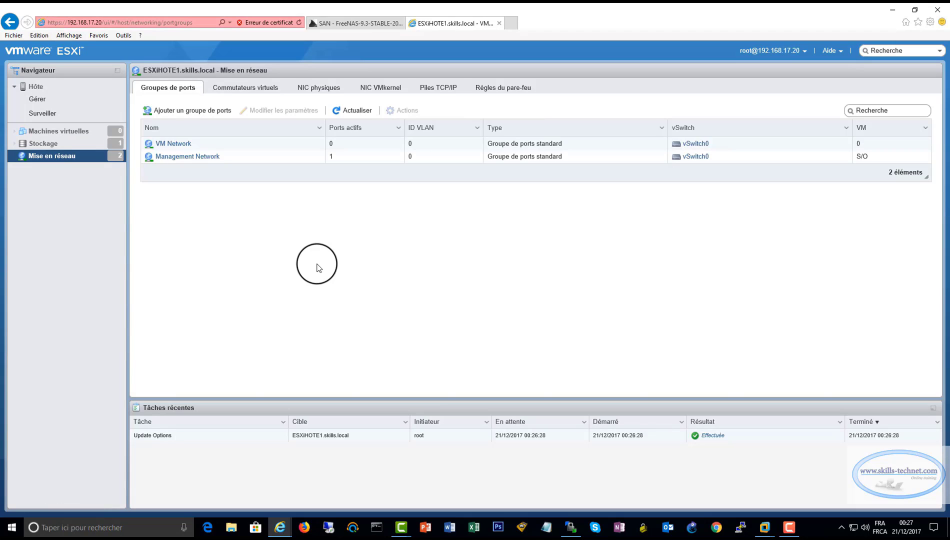
pyautogui.click(382, 88)
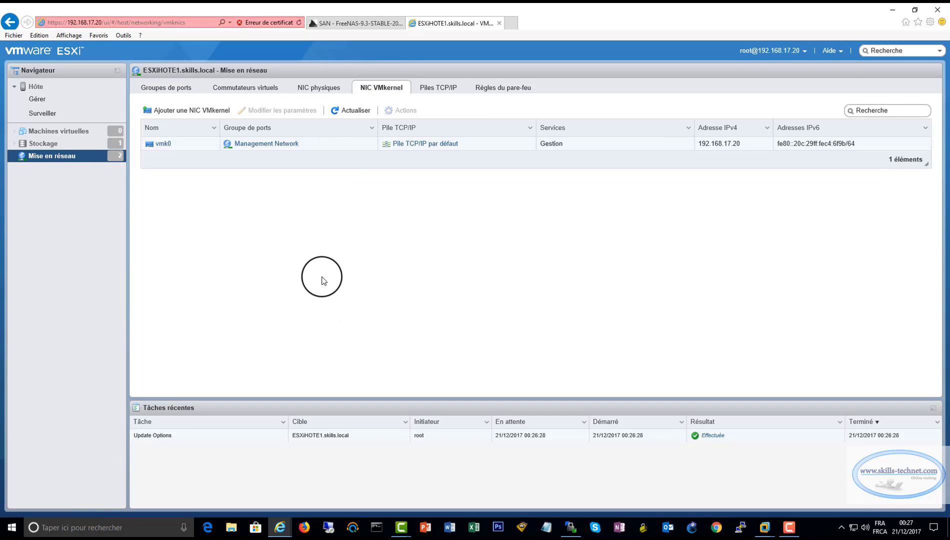
# Start a new VMkernel NIC on a new port group named iSCSI1
pyautogui.click(186, 110)
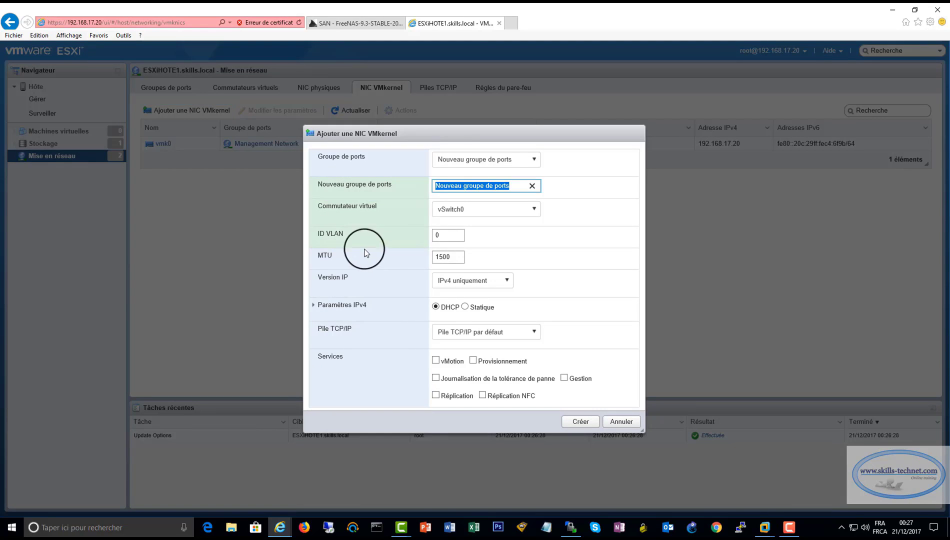
pyautogui.moveTo(512, 186); pyautogui.dragTo(391, 181)
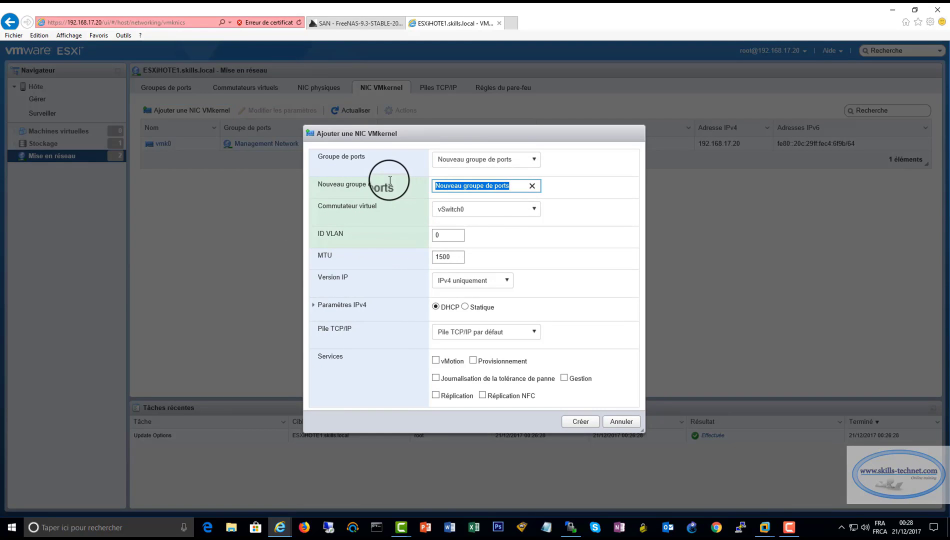
pyautogui.write('is')
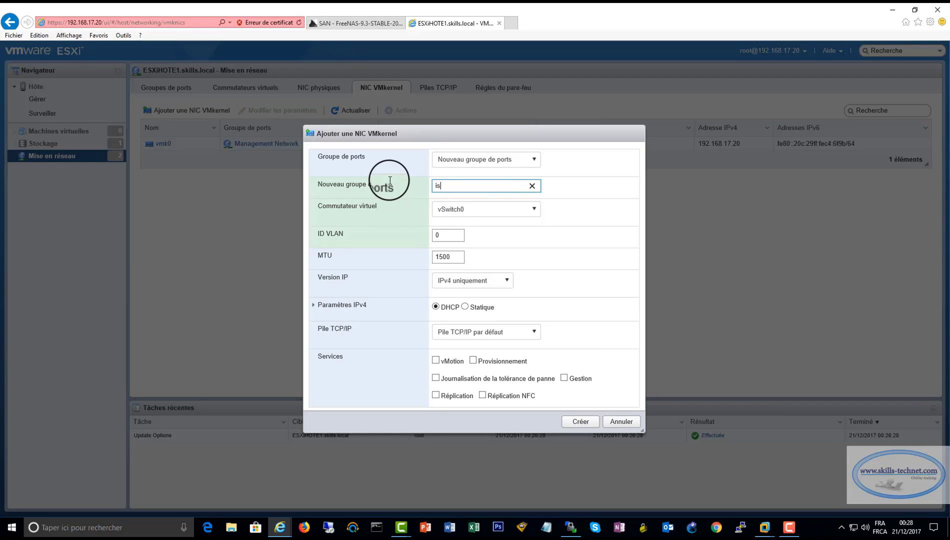
pyautogui.press('BackSpace')
pyautogui.write('SCSI1')
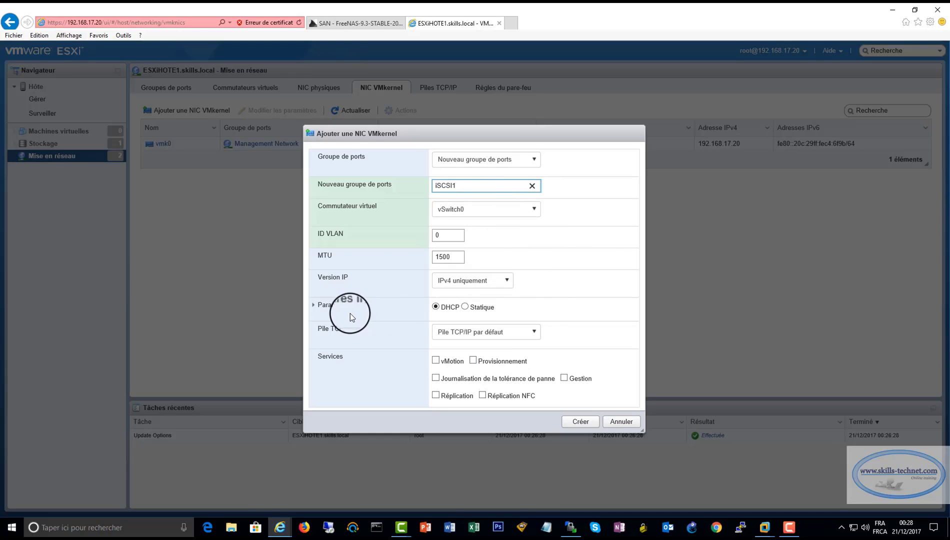
# Give it static IPv4 192.168.17.21 with mask 255.255.255.0 and create it
pyautogui.click(313, 306)
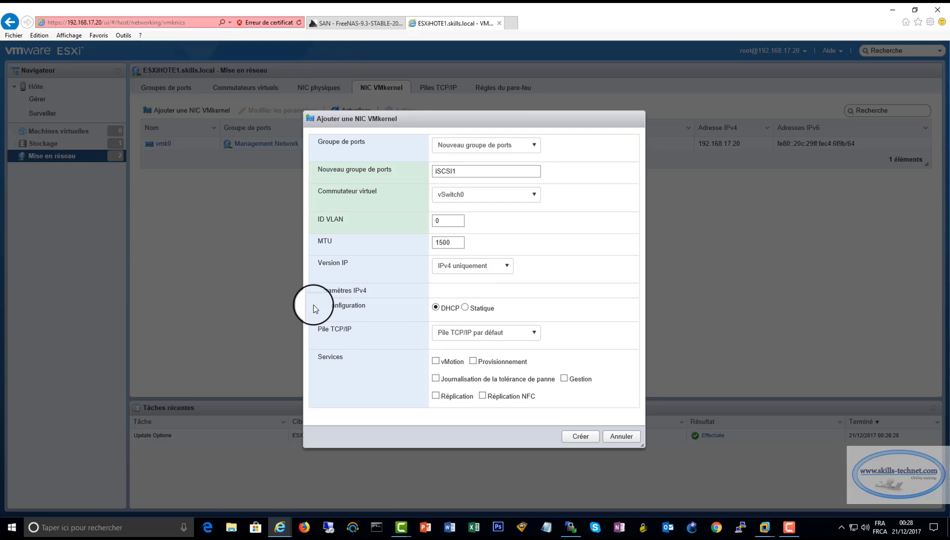
pyautogui.click(465, 307)
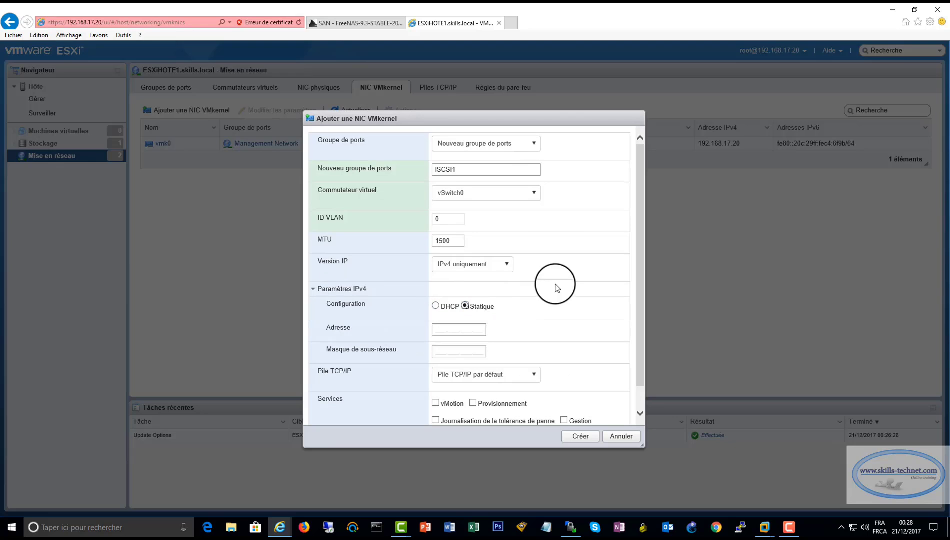
pyautogui.scroll(-1, 545, 303)
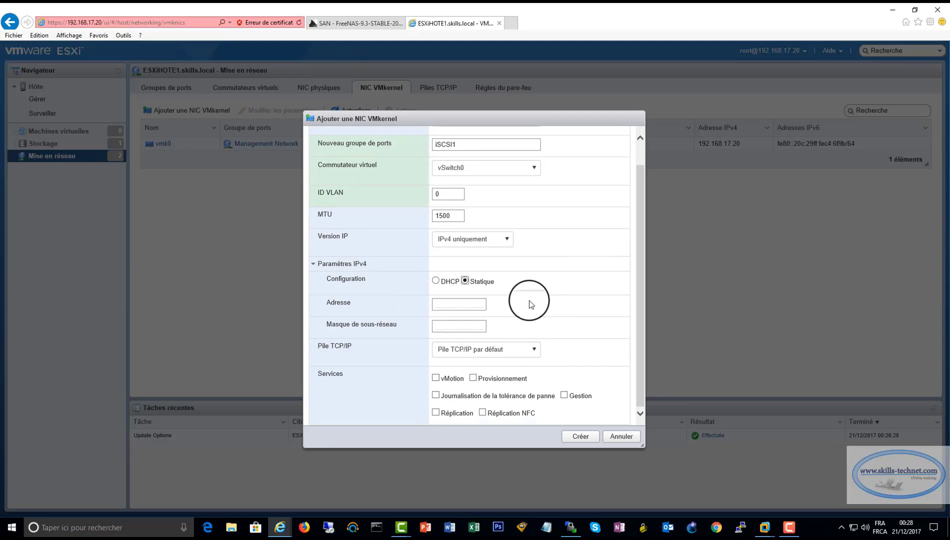
pyautogui.click(463, 303)
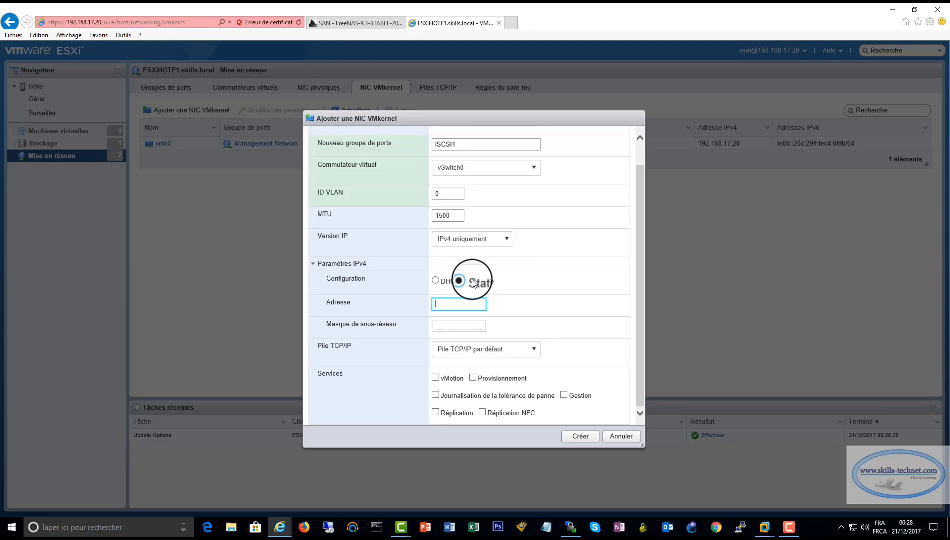
pyautogui.write('192.168')
pyautogui.write('.17.21')
pyautogui.click(448, 327)
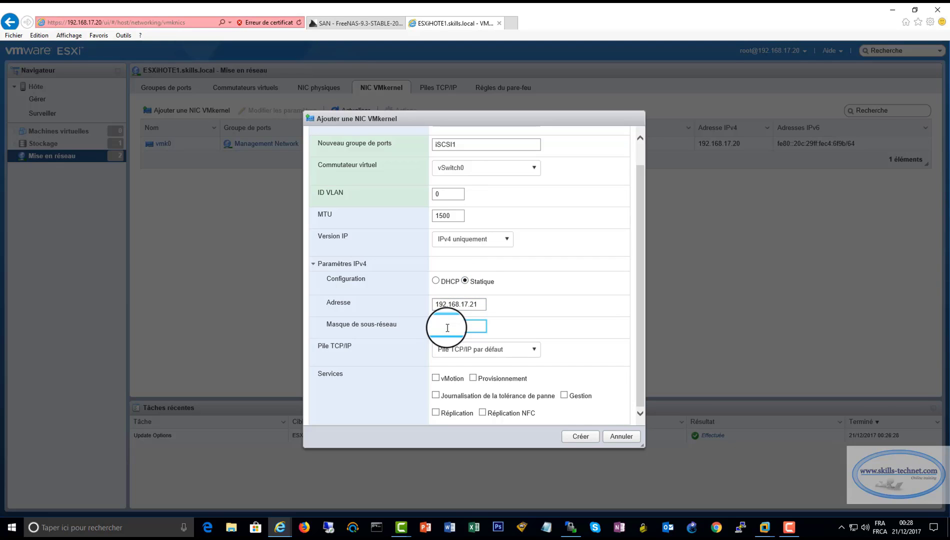
pyautogui.write('255.255.255.0')
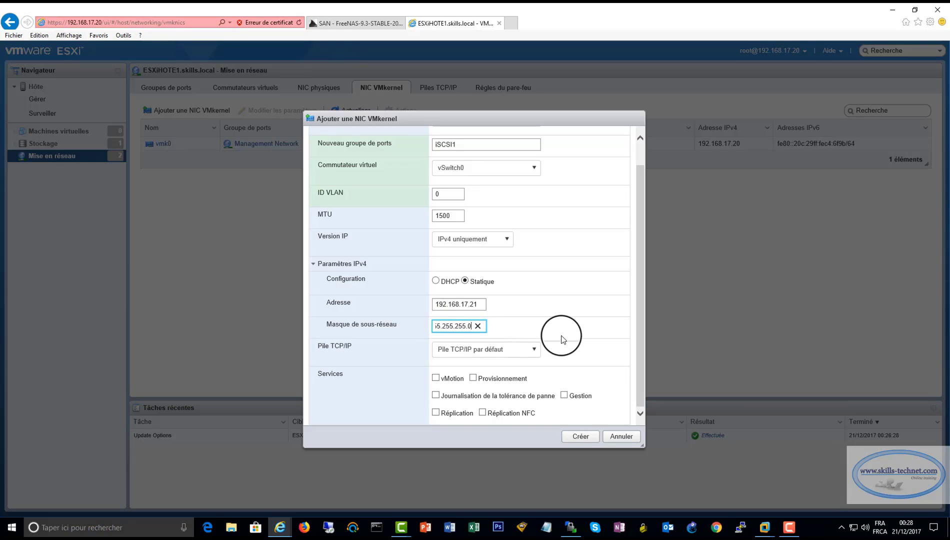
pyautogui.click(472, 364)
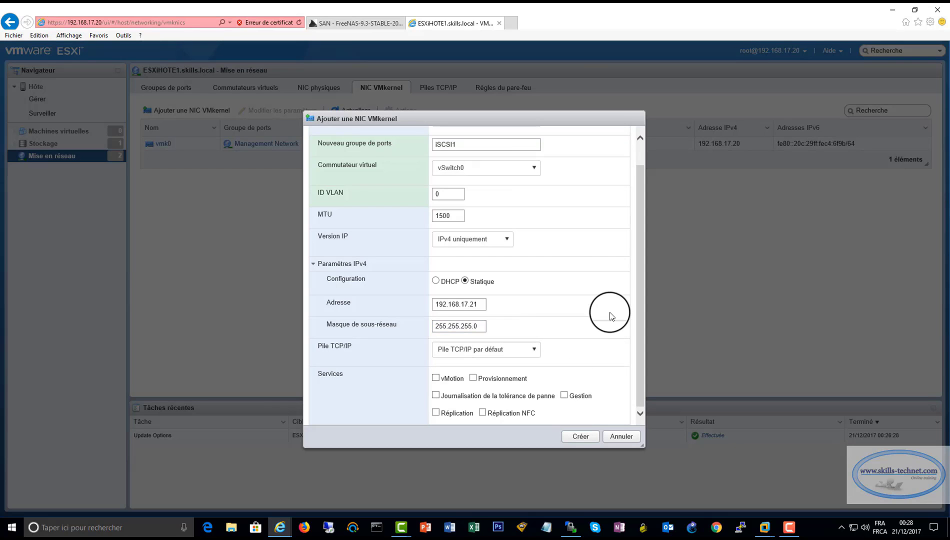
pyautogui.click(581, 436)
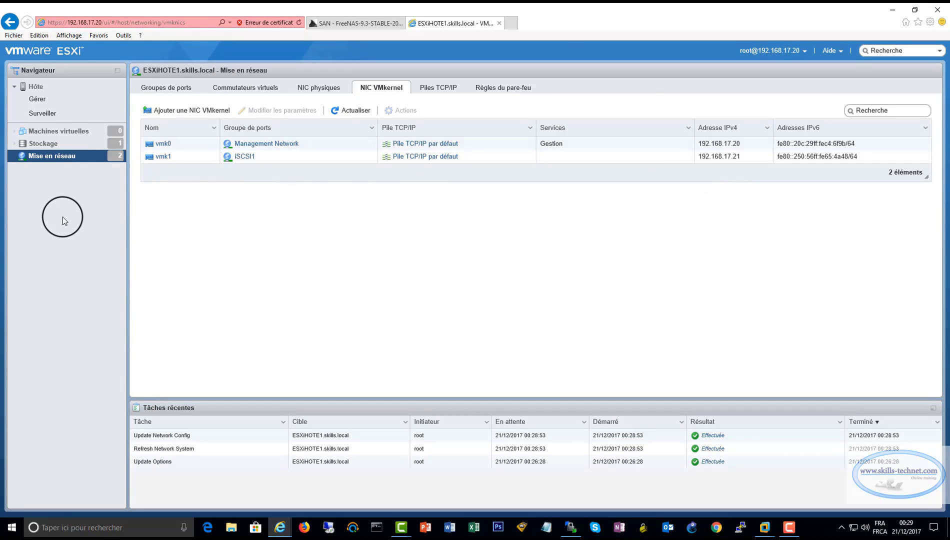
# Enable software iSCSI from Storage > Adapters
pyautogui.click(43, 144)
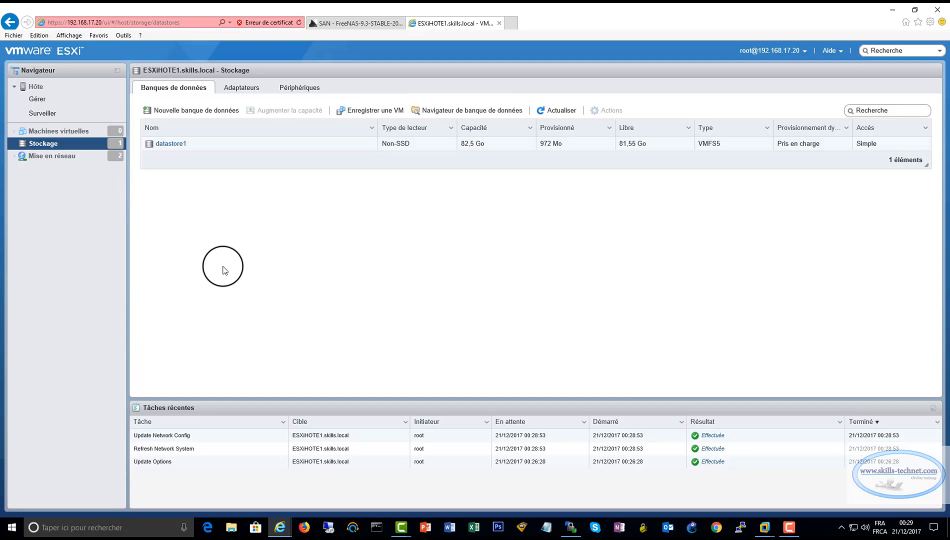
pyautogui.click(243, 96)
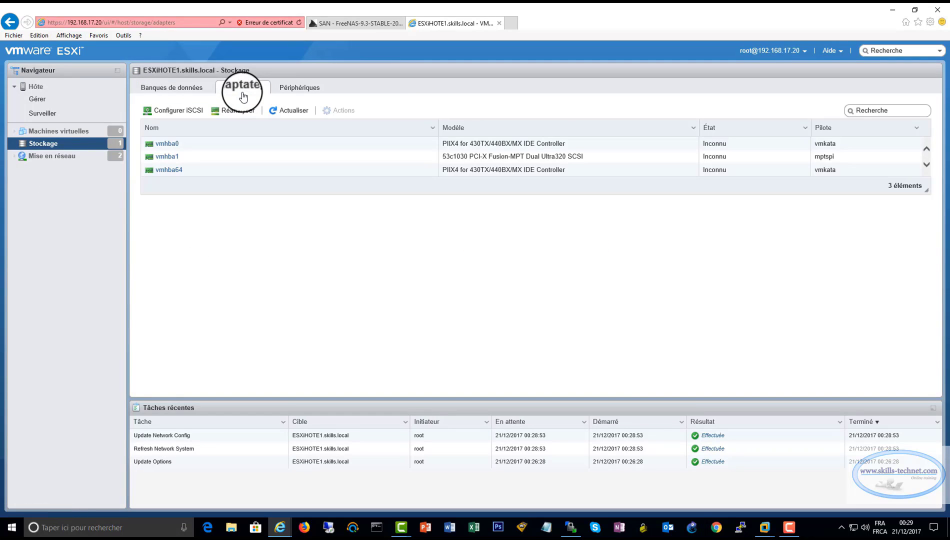
pyautogui.click(177, 110)
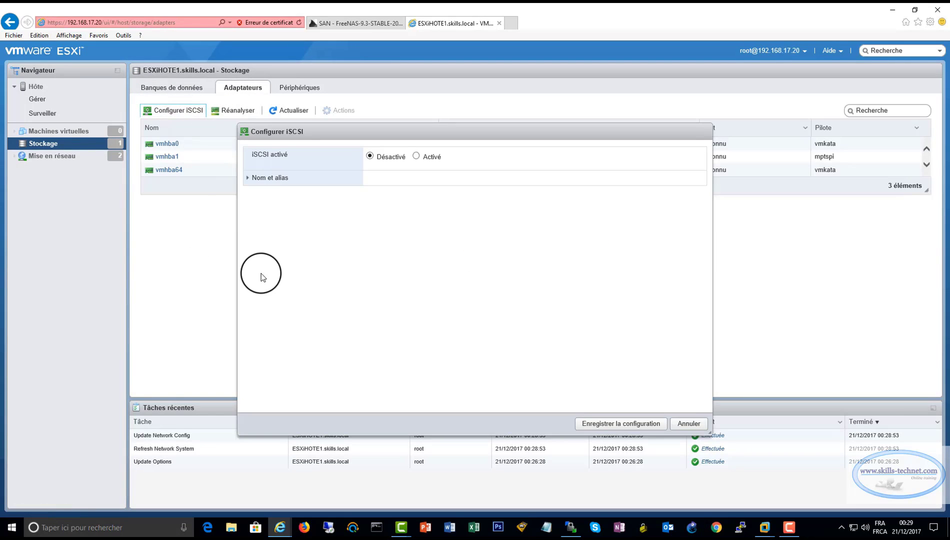
pyautogui.click(416, 156)
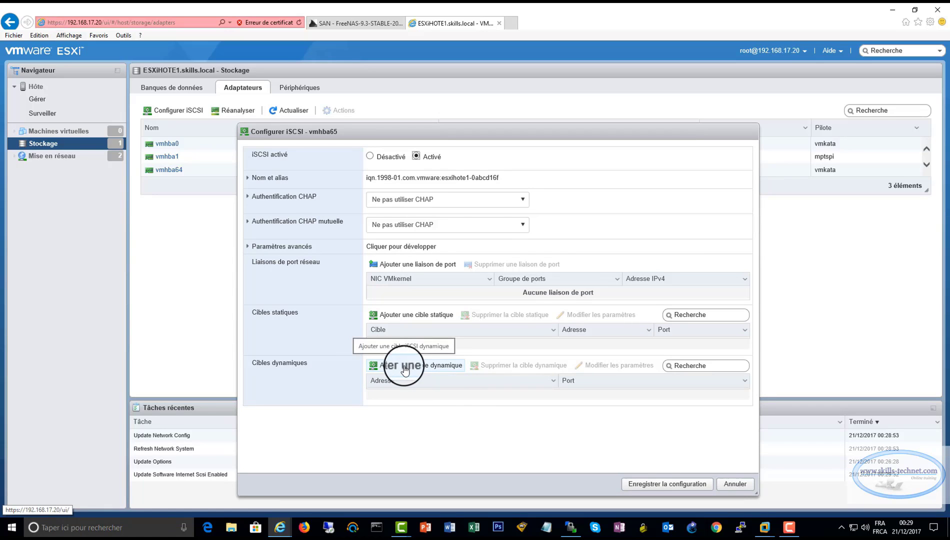
# Add dynamic discovery target 192.168.17.25 and save the iSCSI configuration
pyautogui.click(405, 368)
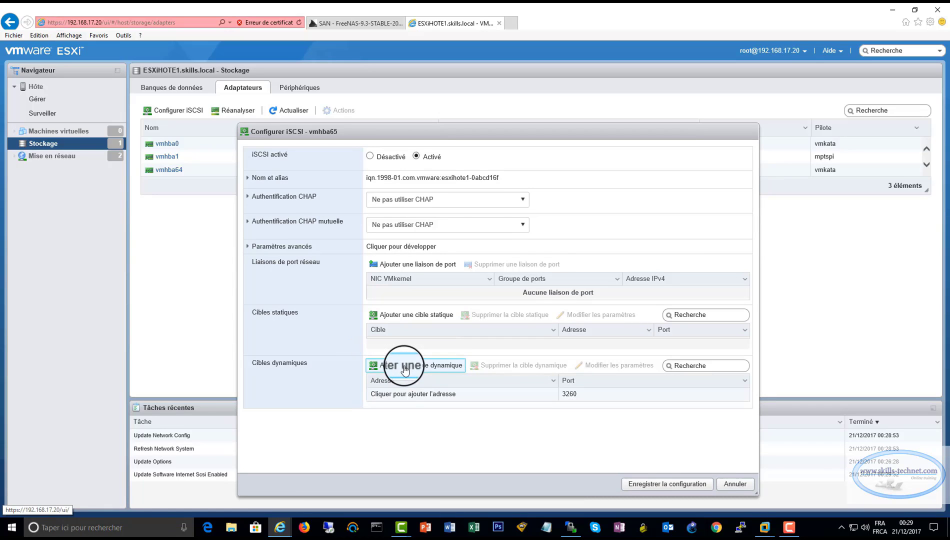
pyautogui.click(463, 395)
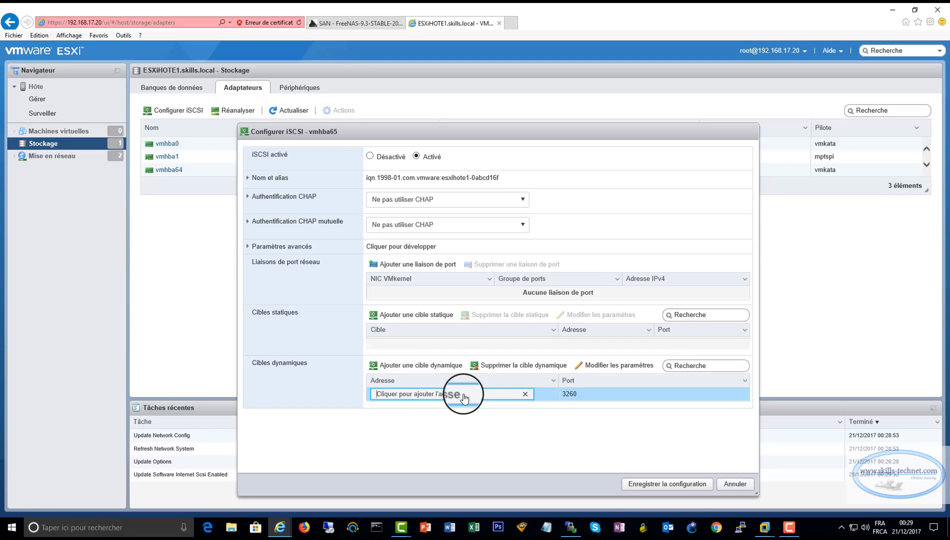
pyautogui.moveTo(464, 398); pyautogui.dragTo(375, 395)
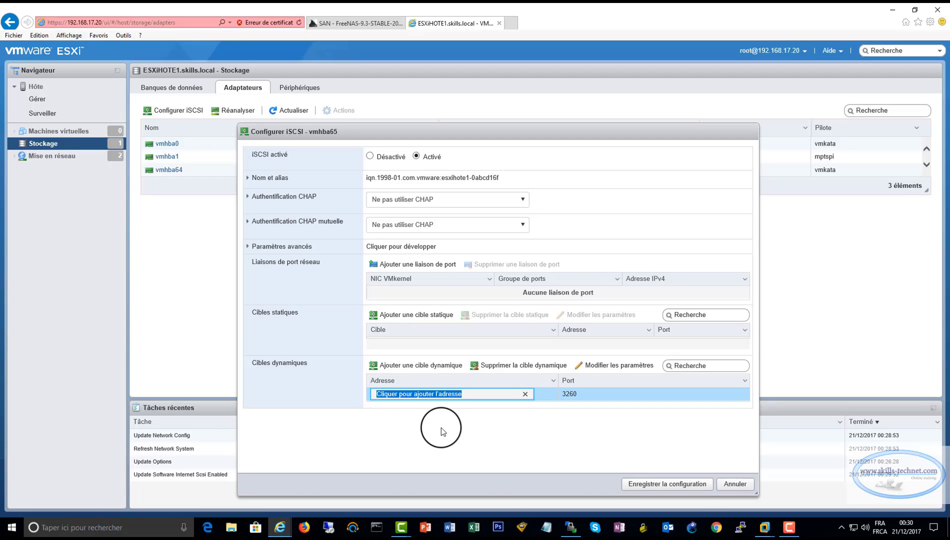
pyautogui.write('192.16')
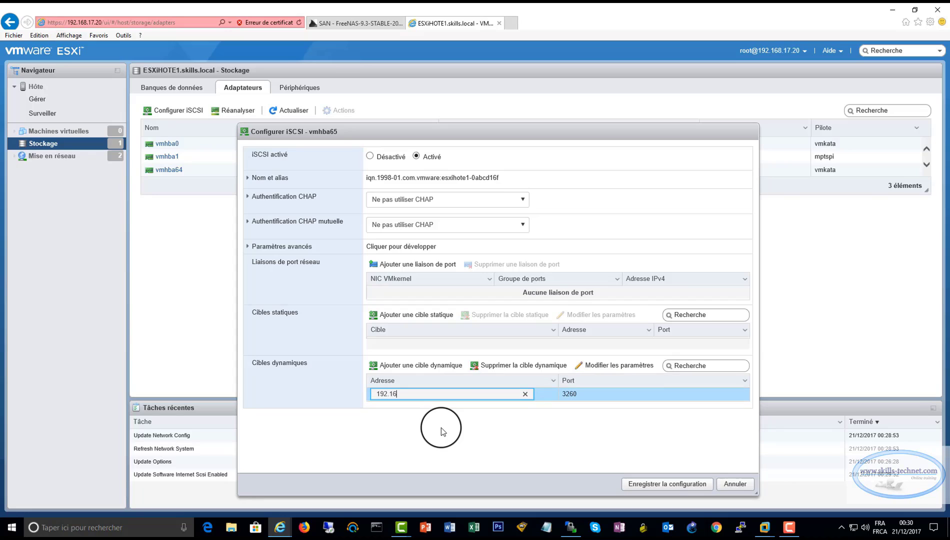
pyautogui.write('8.17.25')
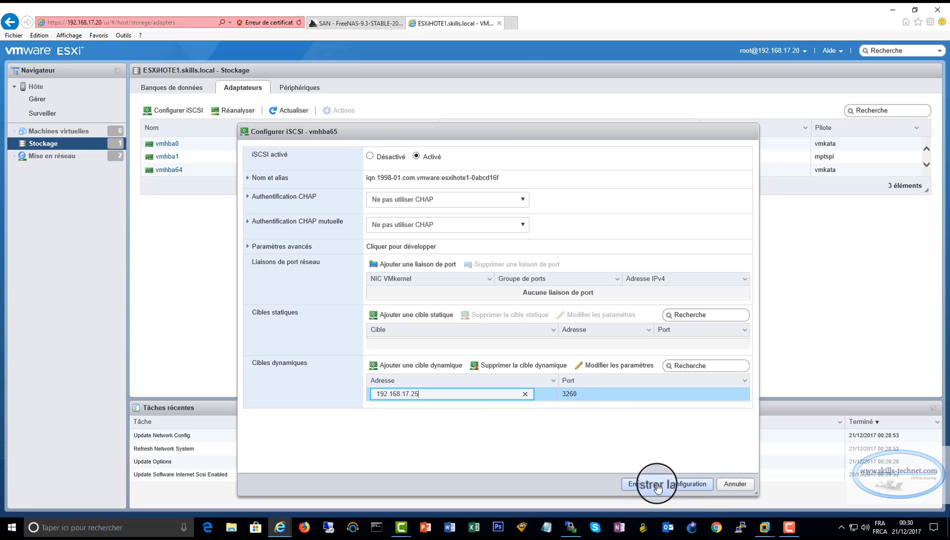
pyautogui.click(654, 484)
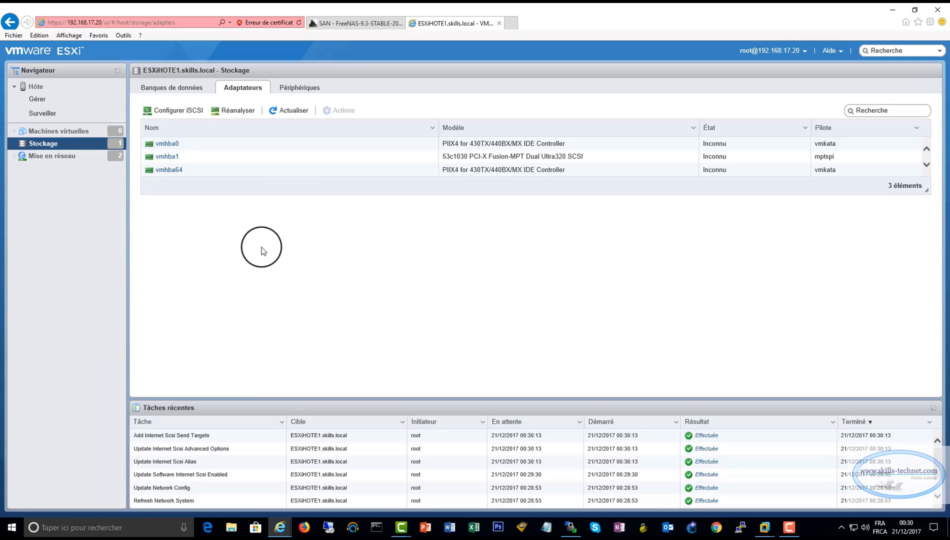
# Verify the two FreeBSD iSCSI disks under Devices, then launch the New datastore wizard
pyautogui.click(300, 90)
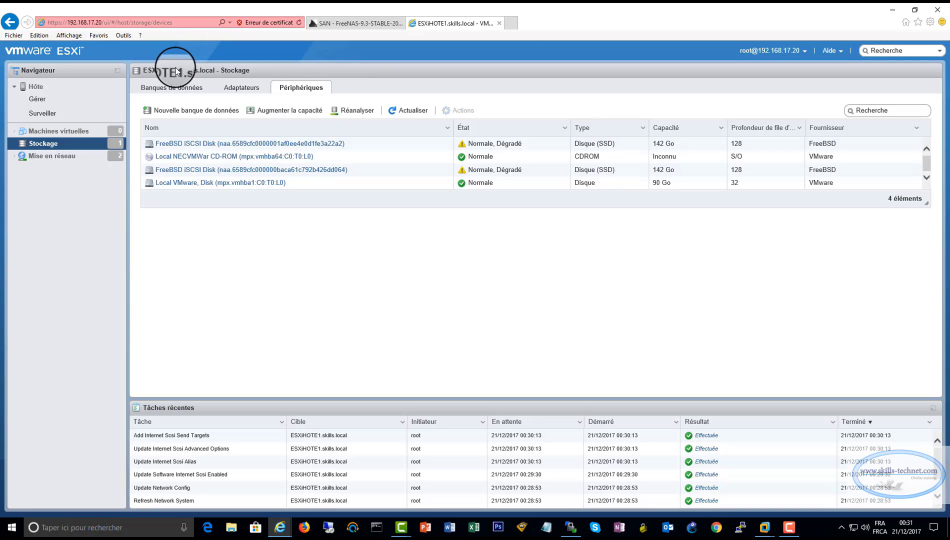
pyautogui.click(172, 91)
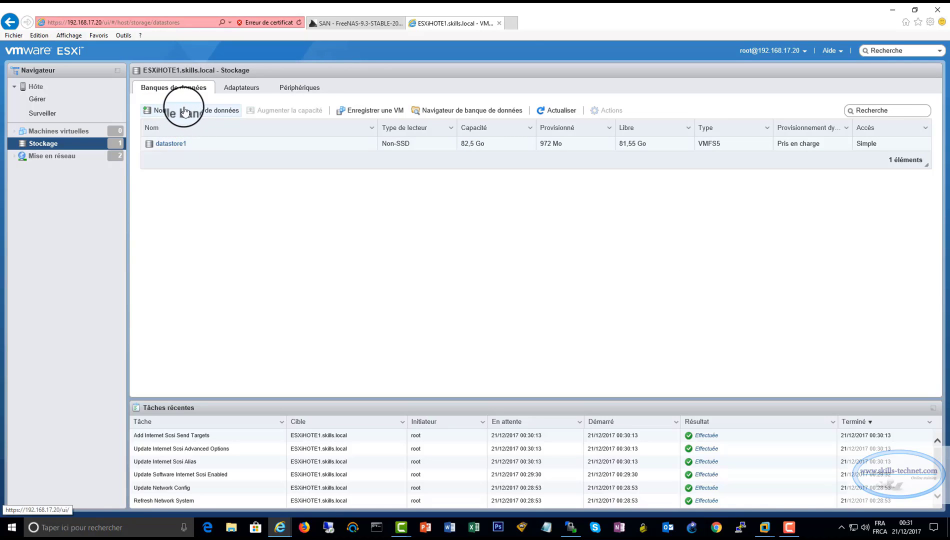
pyautogui.click(179, 110)
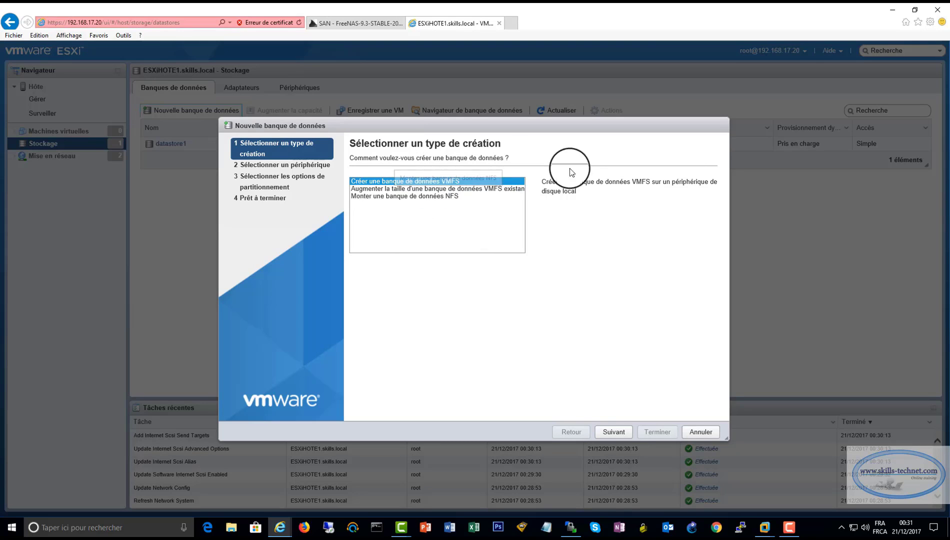
# Name the new VMFS datastore BANQUE1 and select the first FreeBSD iSCSI disk
pyautogui.click(614, 431)
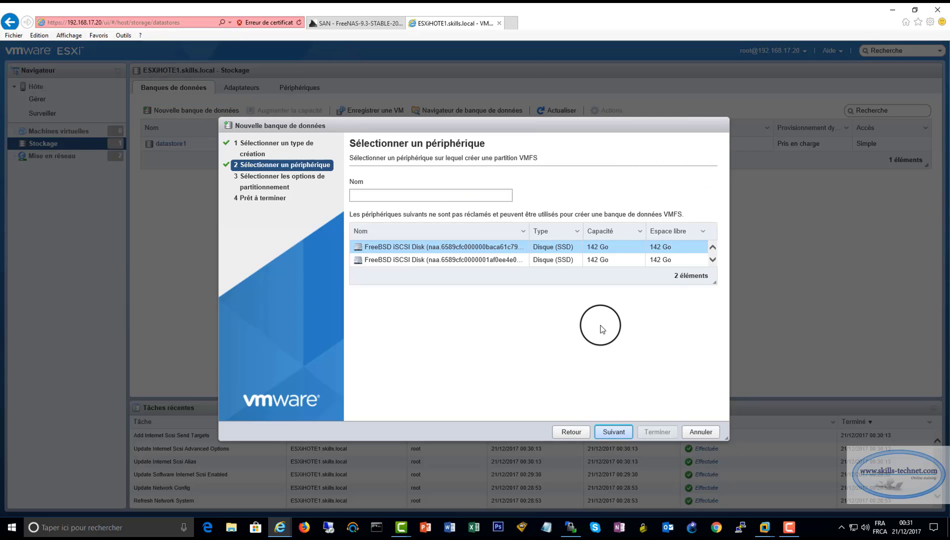
pyautogui.click(424, 194)
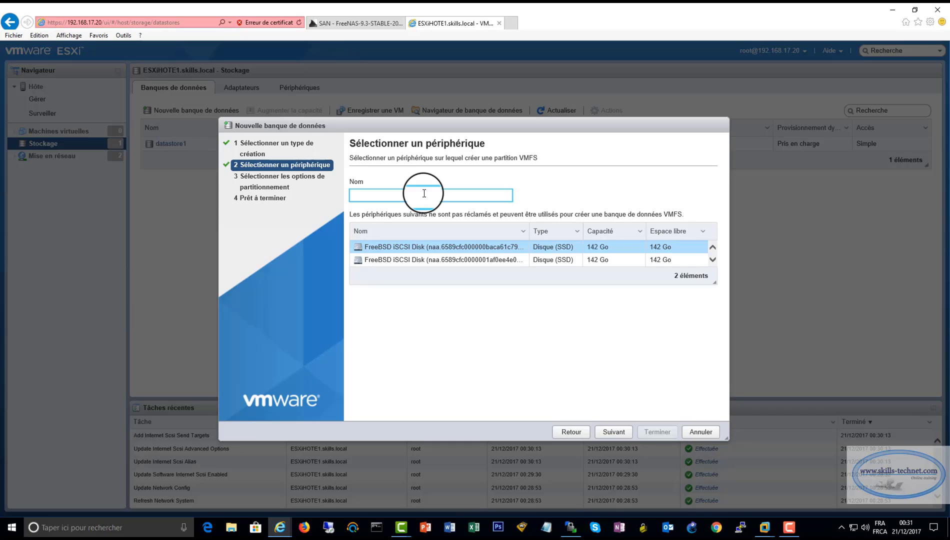
pyautogui.write('BANQUE1')
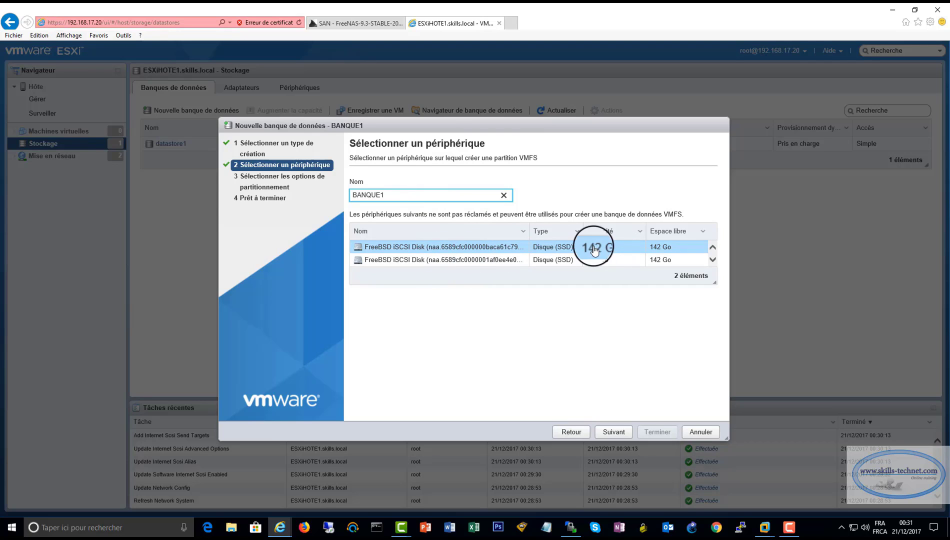
pyautogui.click(612, 248)
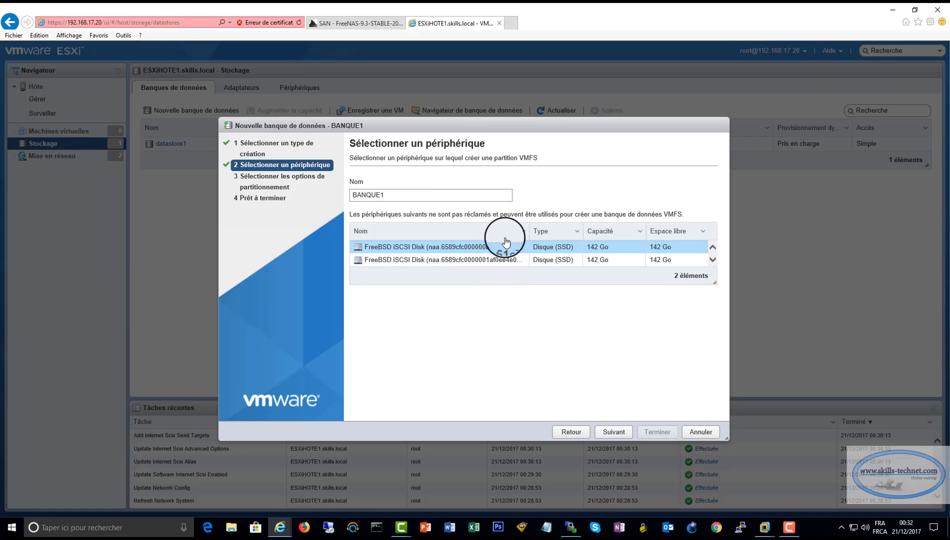
pyautogui.click(613, 432)
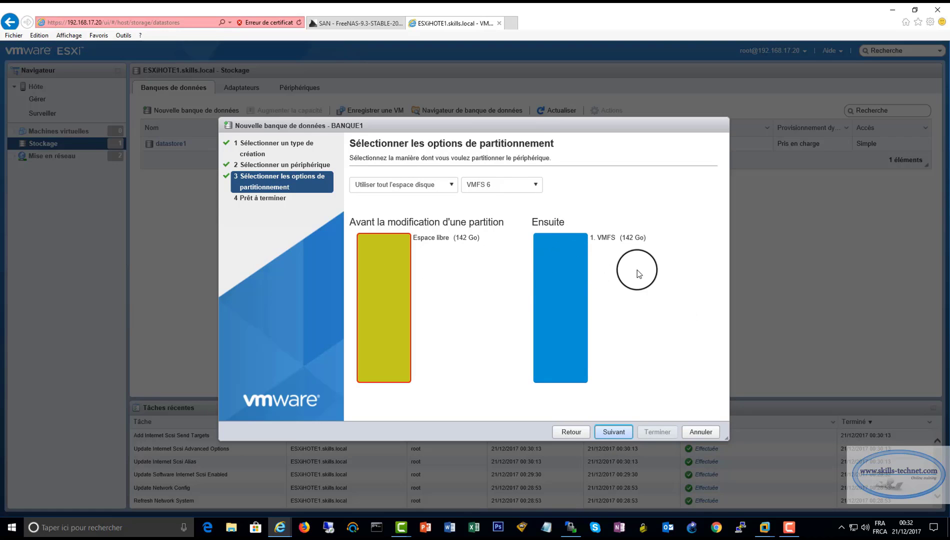
# Keep VMFS 6 with the full disk, then finish and confirm creating BANQUE1
pyautogui.click(535, 185)
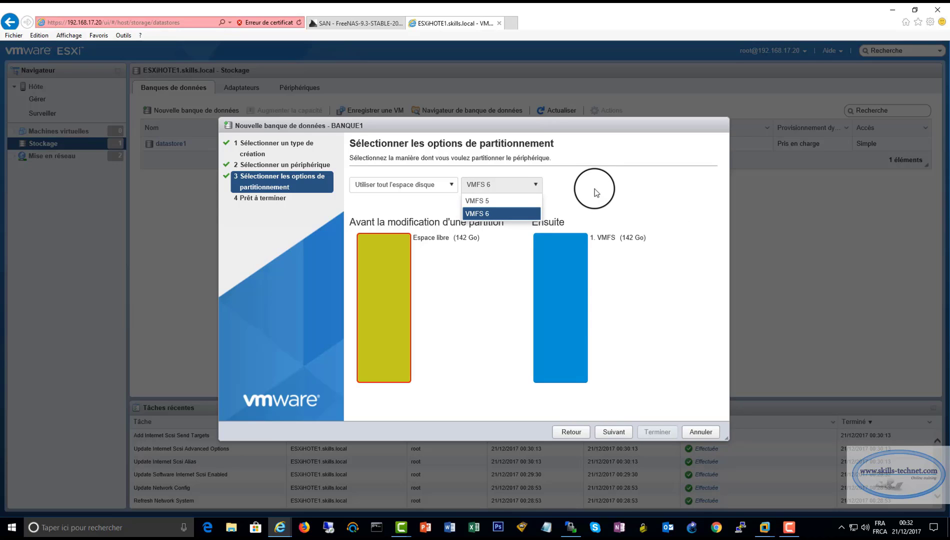
pyautogui.click(502, 214)
pyautogui.click(614, 431)
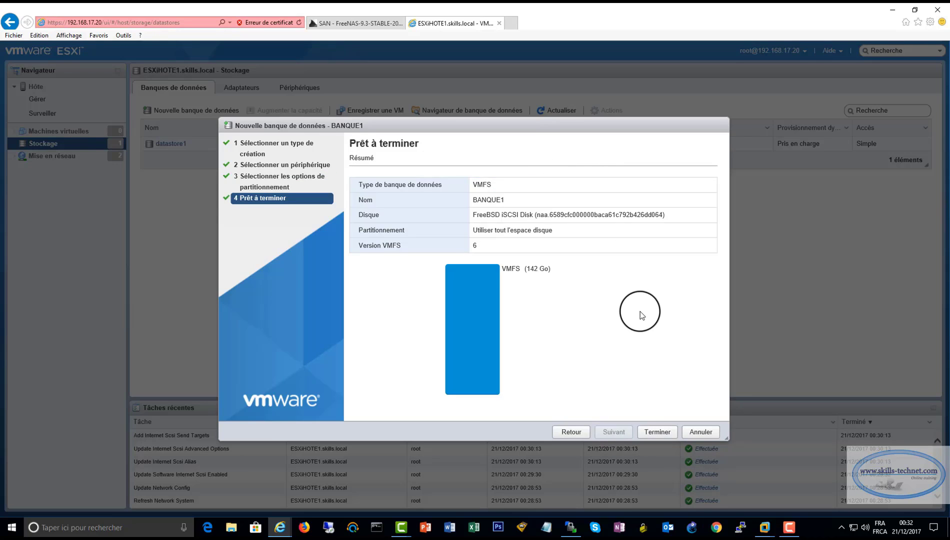
pyautogui.click(657, 432)
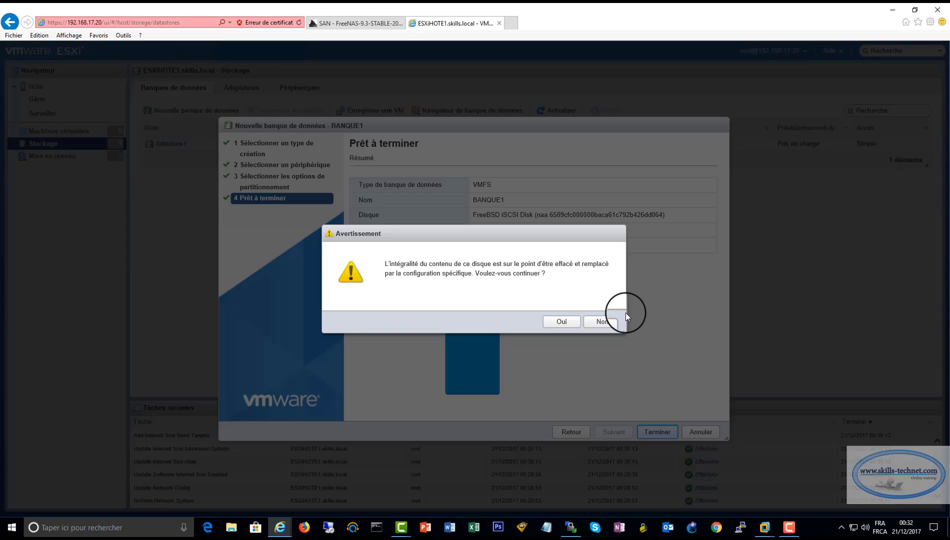
pyautogui.click(561, 322)
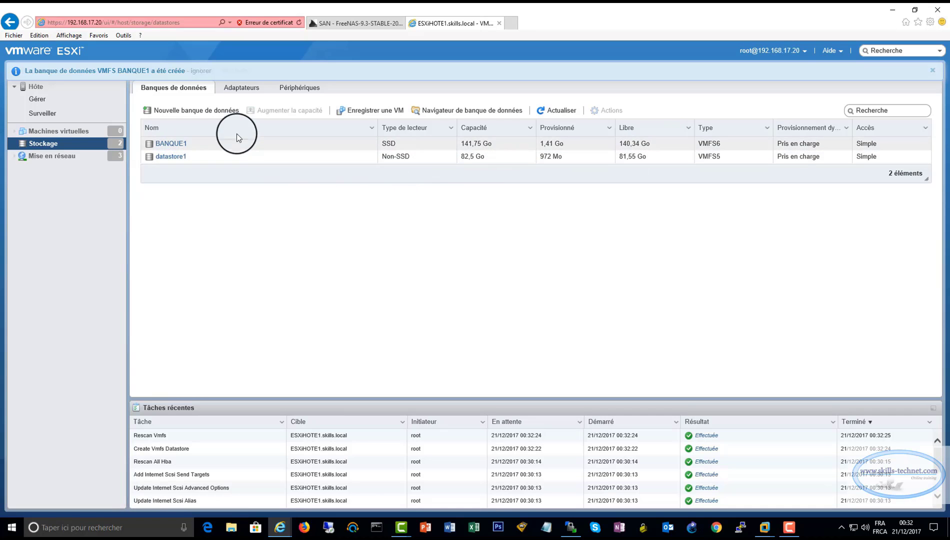
# Create the VMFS 6 datastore BANQUE2 on the remaining FreeBSD iSCSI disk, confirming the disk erase
pyautogui.click(216, 115)
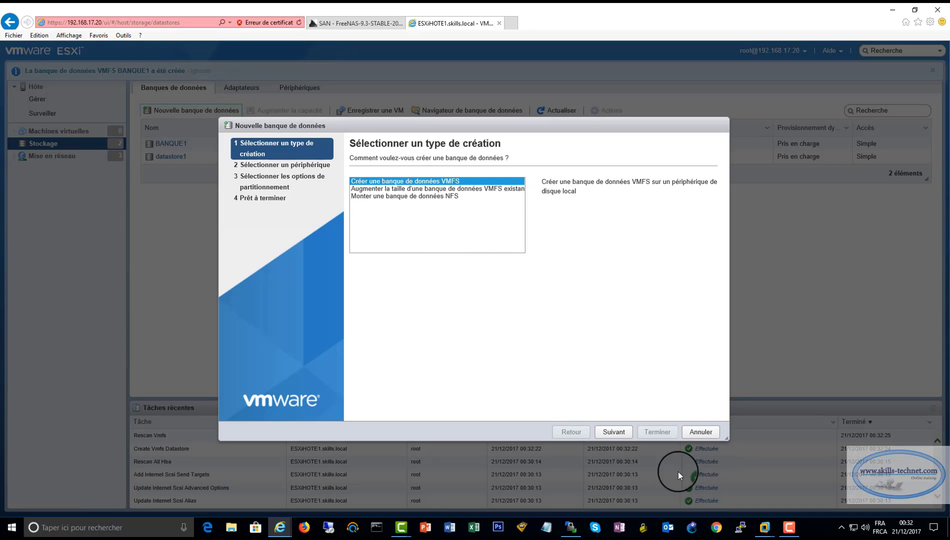
pyautogui.click(620, 433)
pyautogui.click(400, 198)
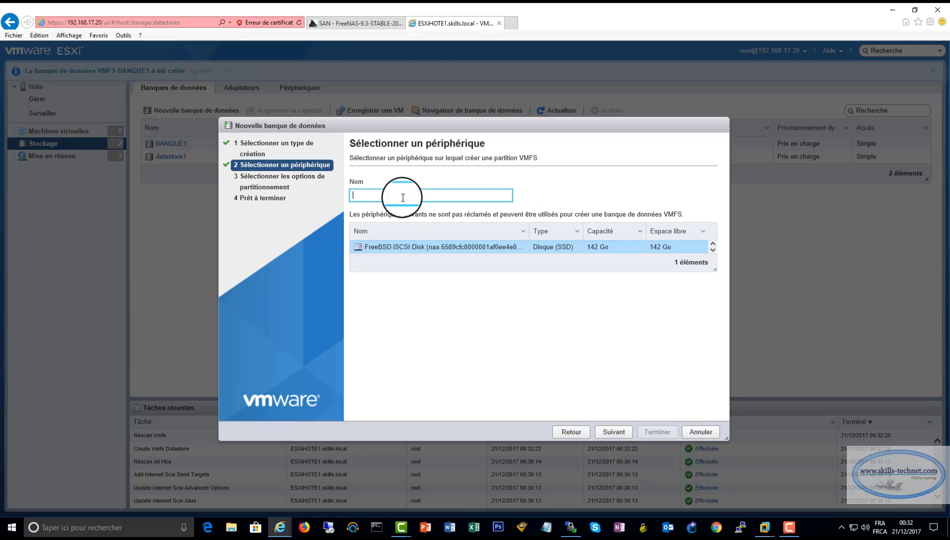
pyautogui.write('BANQUE2')
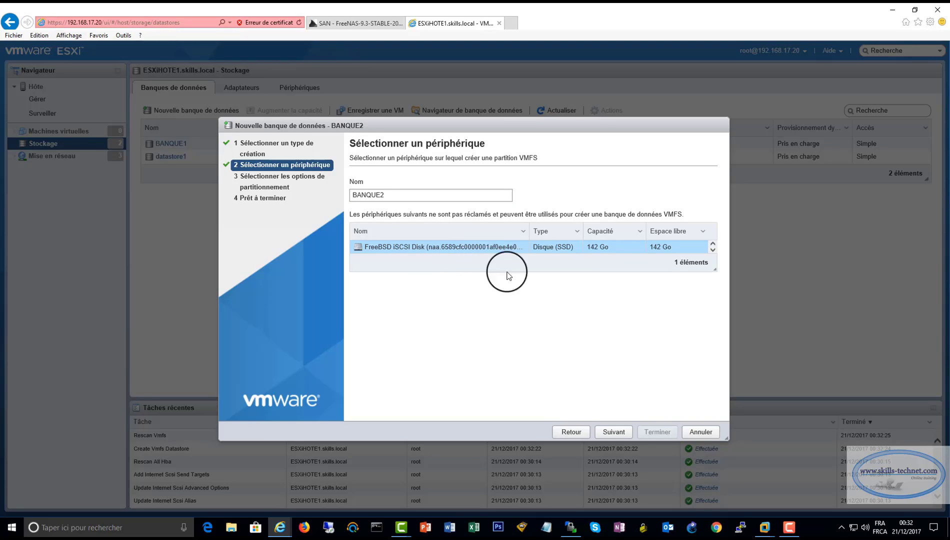
pyautogui.click(616, 433)
pyautogui.click(618, 435)
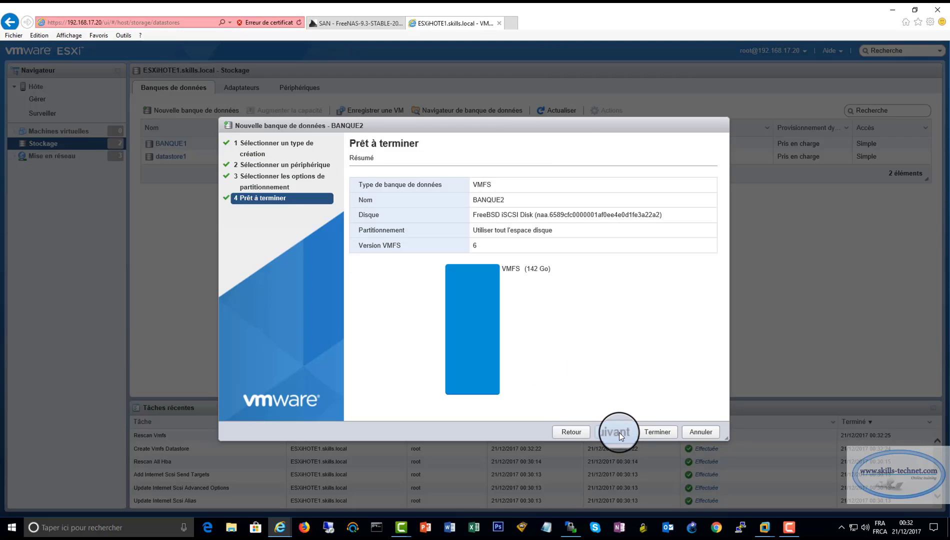
pyautogui.click(651, 431)
pyautogui.click(564, 323)
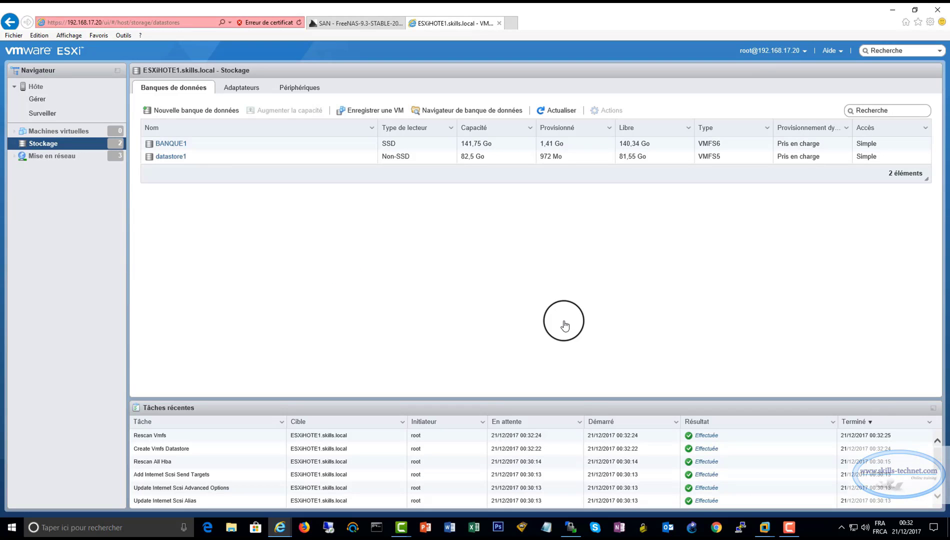